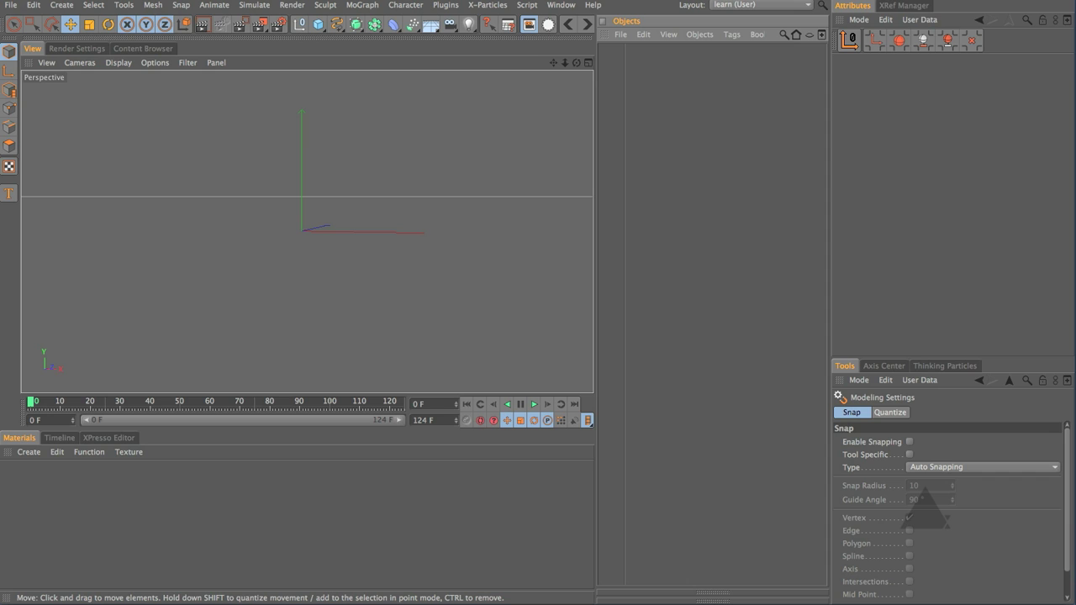
Merge hello_path_01.ai into the scene and frame the cursive hello spline.
left_click(621, 35)
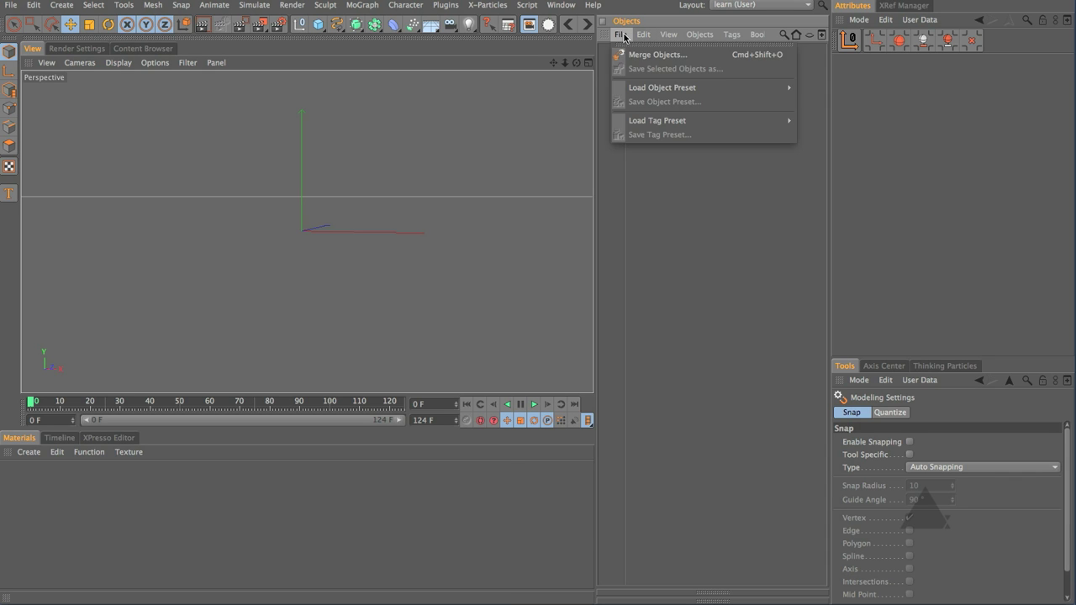
left_click(634, 56)
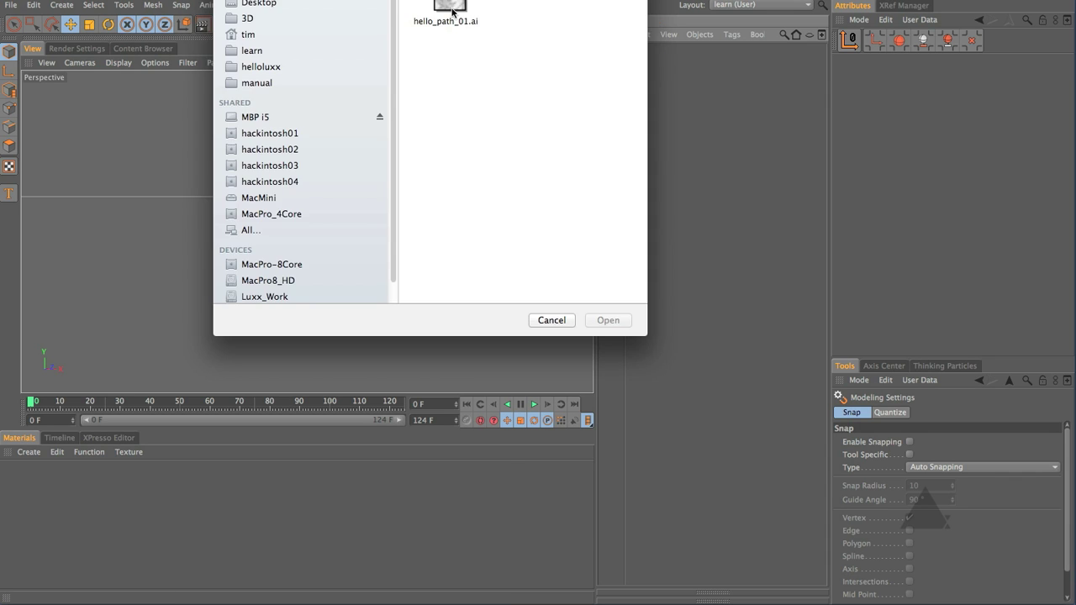
left_click(445, 9)
left_click_drag(449, 0, 395, 136)
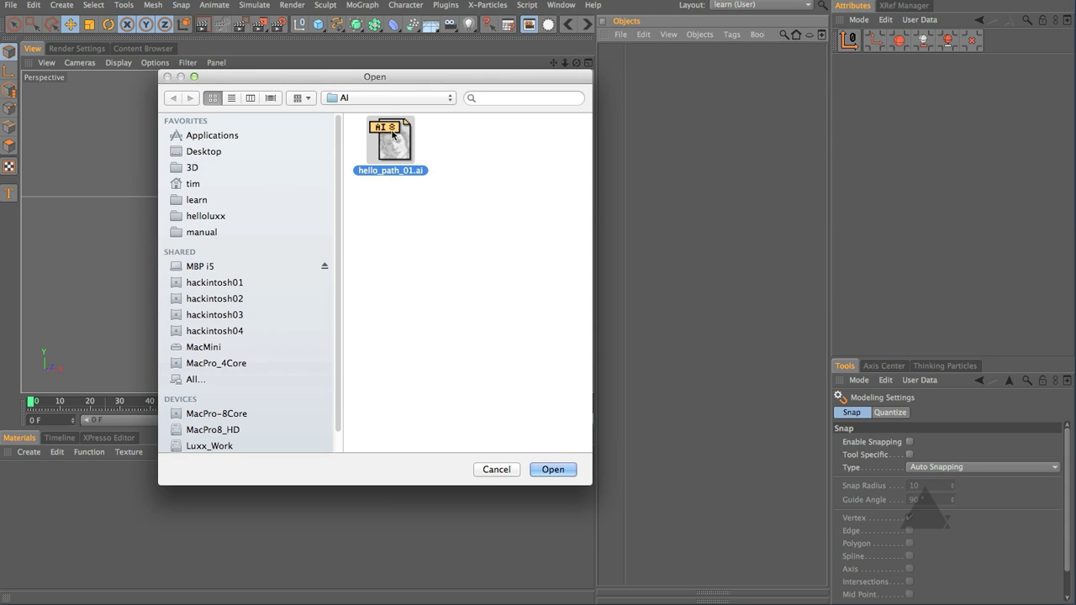
left_click(553, 469)
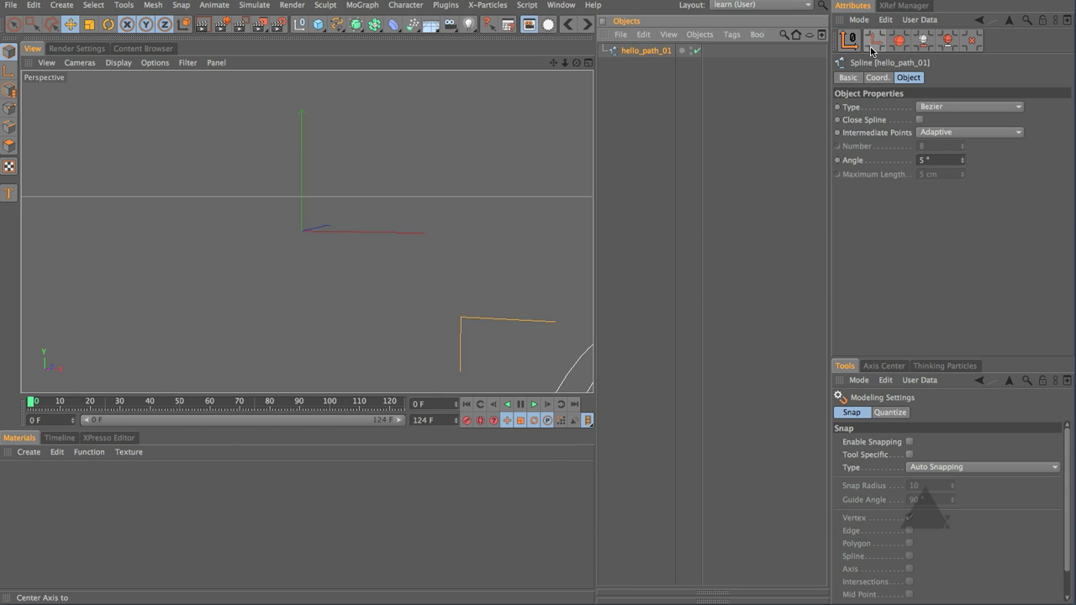
key("h")
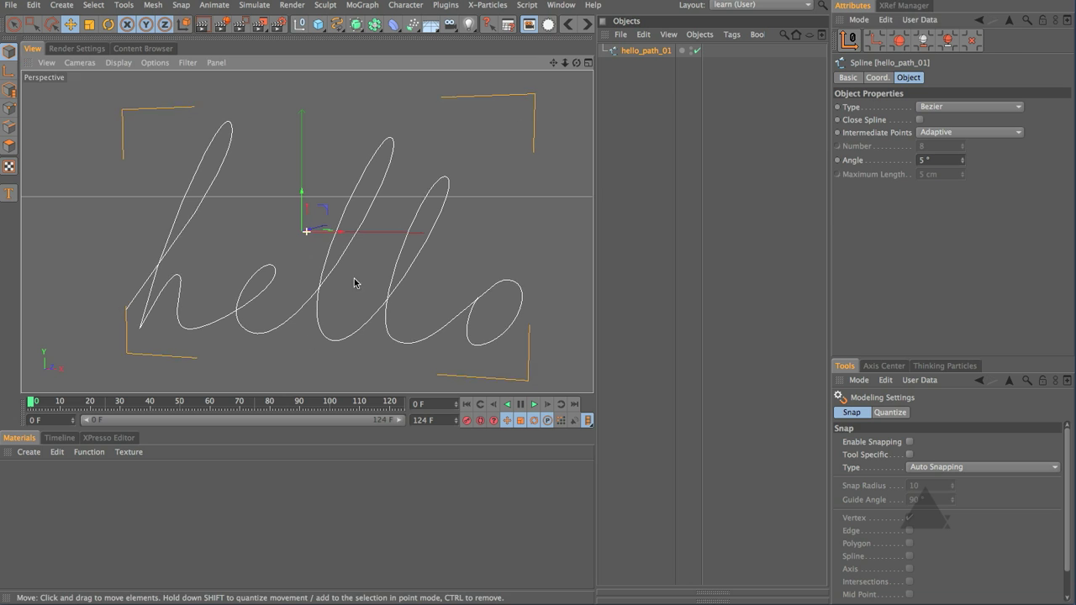
left_click_drag(356, 281, 442, 262, "alt")
Inspect individual points on the h and e of the spline in Point mode.
left_click_drag(410, 225, 409, 224, "alt")
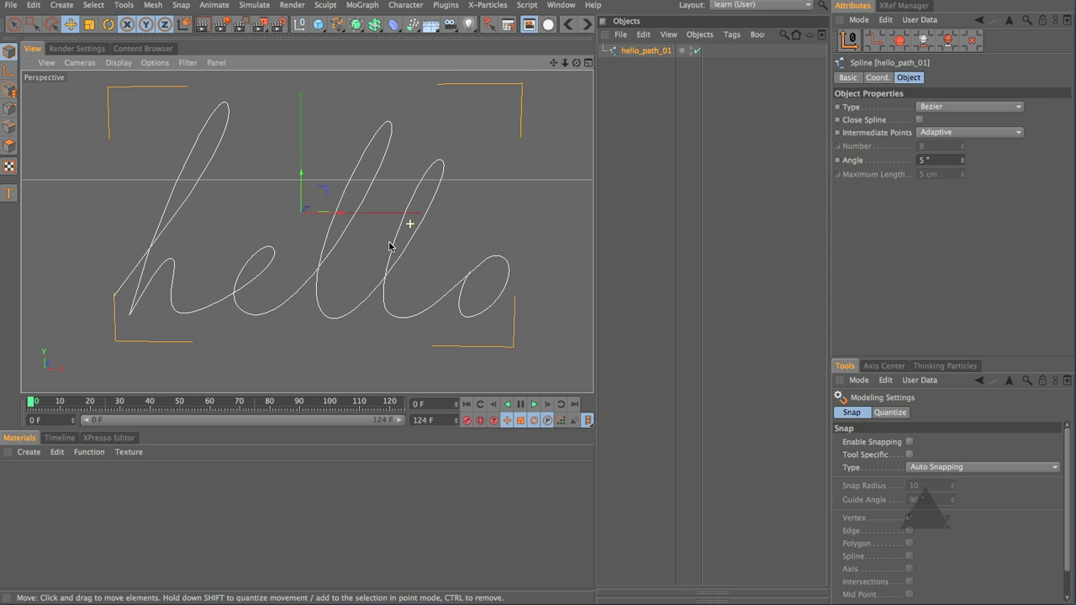
left_click(8, 111)
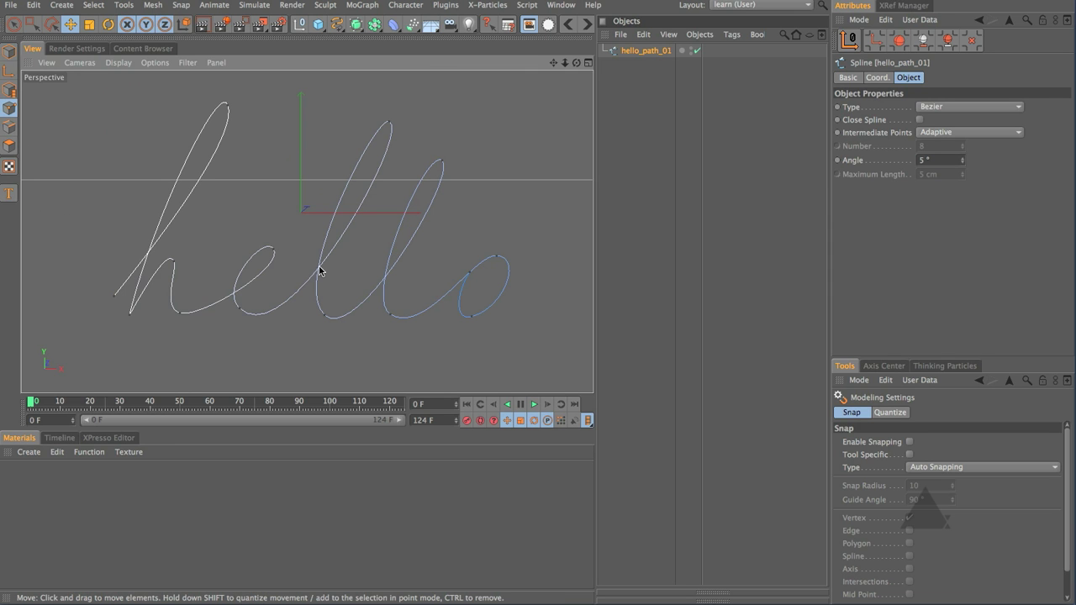
left_click(180, 312)
left_click_drag(349, 283, 296, 256, "alt")
left_click(271, 301)
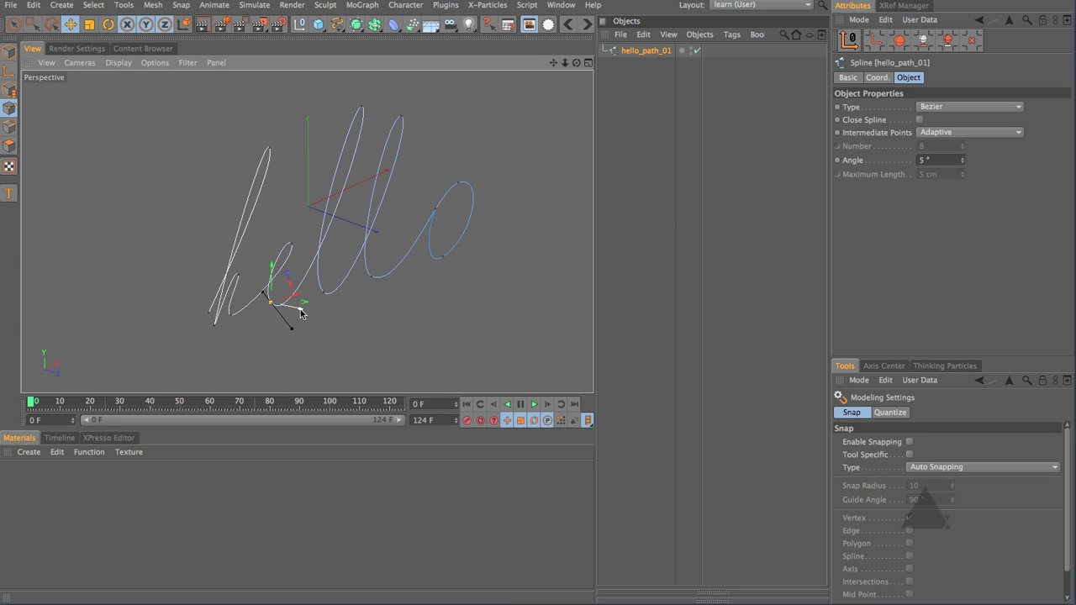
left_click_drag(305, 320, 256, 254, "alt")
left_click_drag(327, 249, 308, 230, "alt")
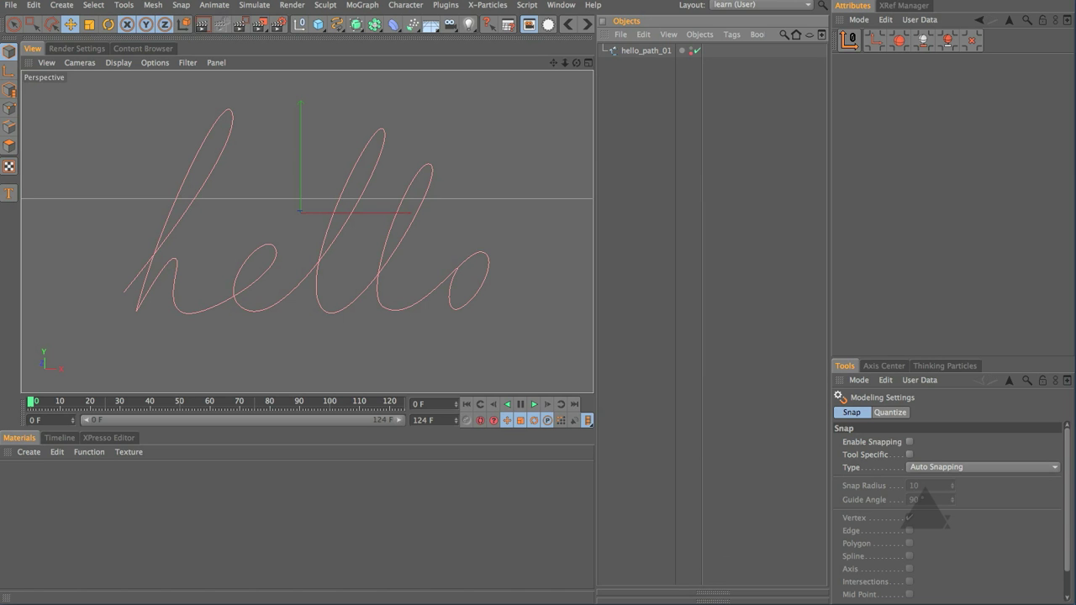
Select hello_path_01 and orbit back to a frontal view of the word.
left_click(653, 52)
left_click_drag(442, 227, 109, 269, "alt")
left_click_drag(307, 231, 276, 267, "alt")
left_click_drag(468, 144, 365, 251, "alt")
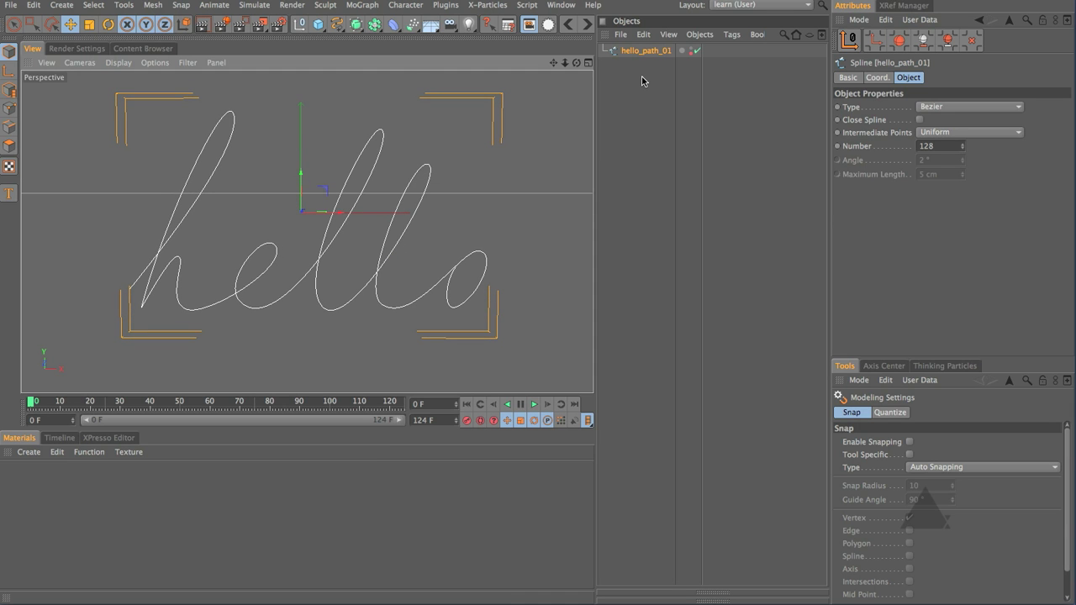
left_click_drag(361, 269, 349, 281, "alt")
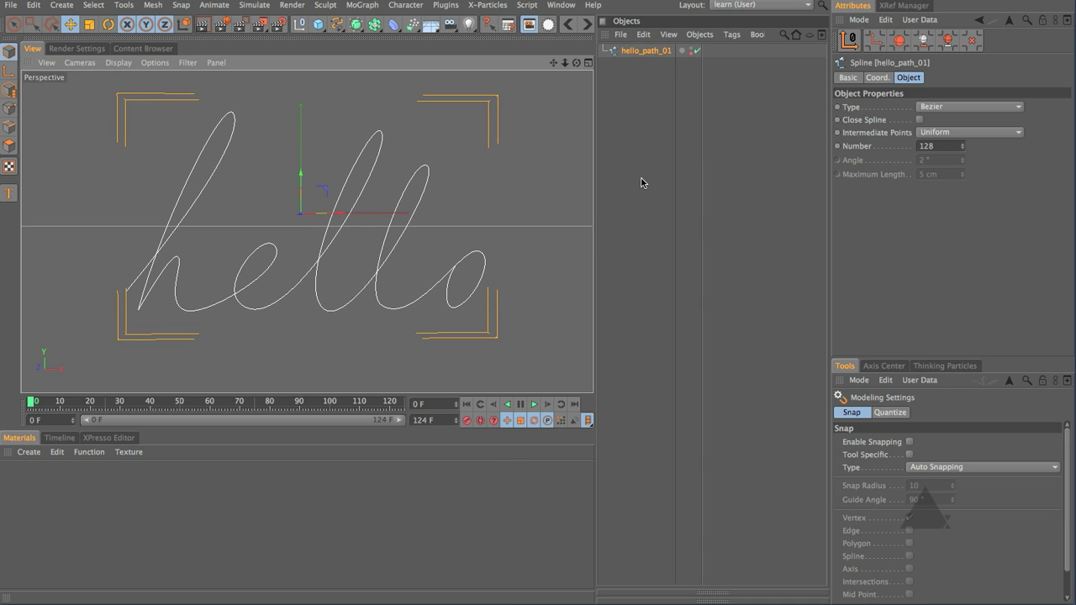
Add a Sphere with a 15 cm radius and Icosahedron type.
left_click(318, 23)
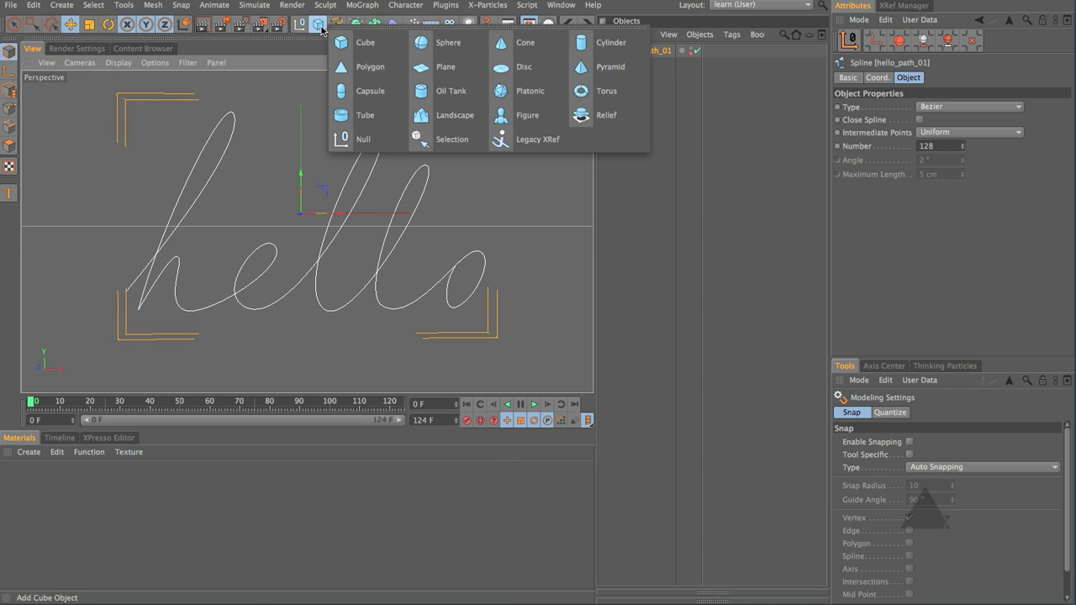
left_click(444, 48)
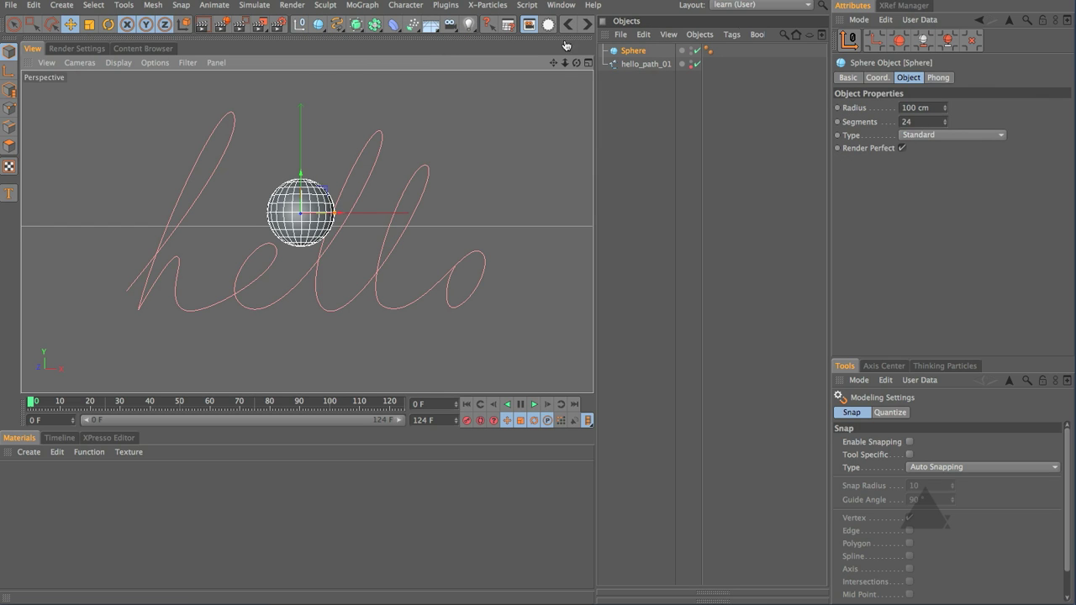
left_click(933, 108)
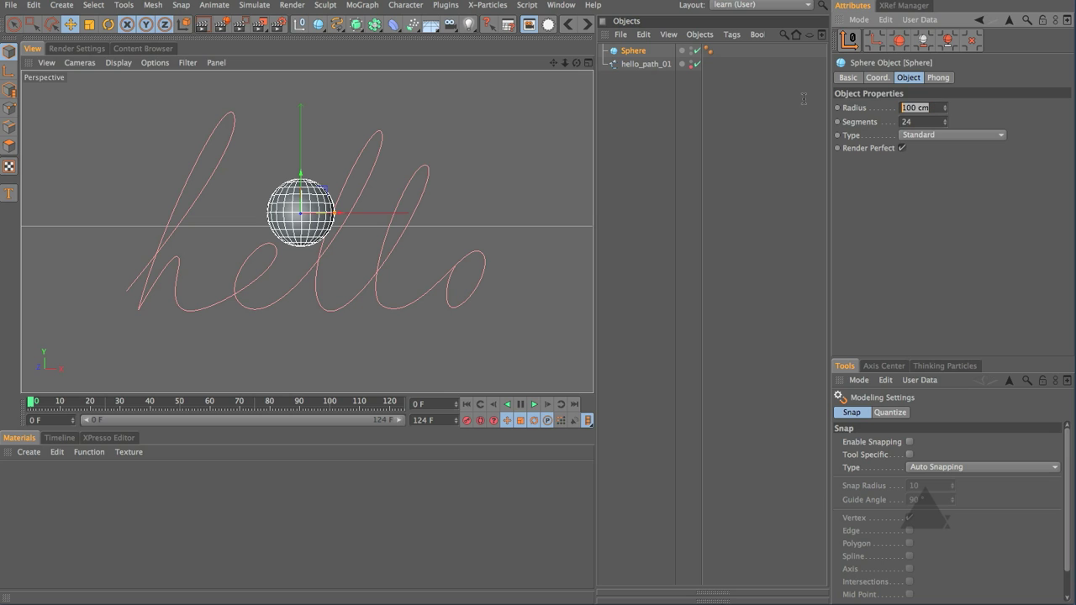
type("15")
key("Return")
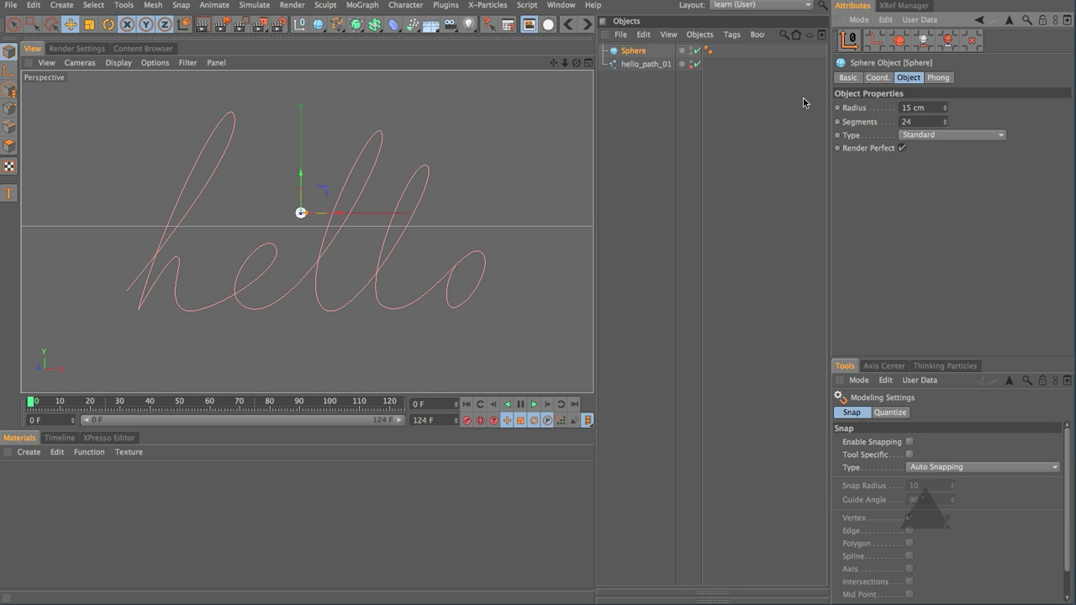
left_click(923, 136)
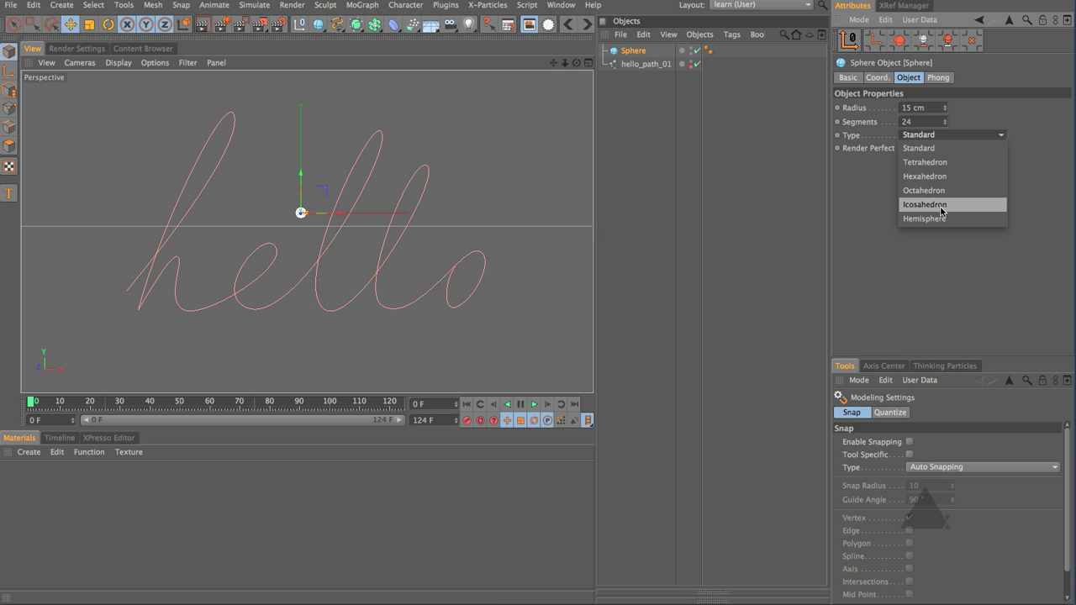
left_click(940, 206)
Frame the sphere, then zoom out and pan so the hello spline is visible.
key("o")
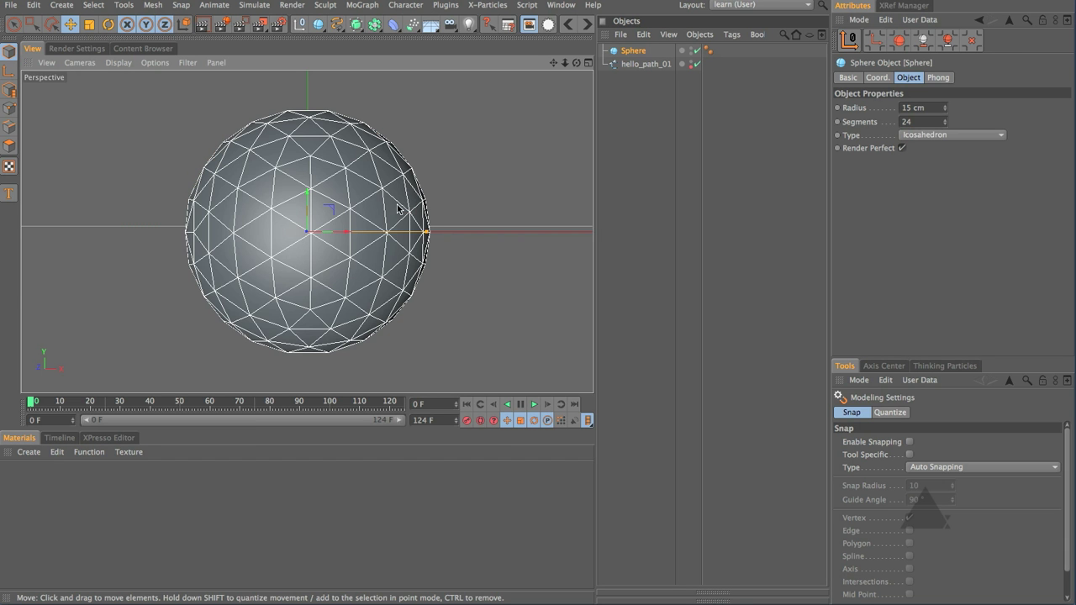
left_click_drag(338, 131, 368, 168, "alt")
scroll(358, 217, "down", 10)
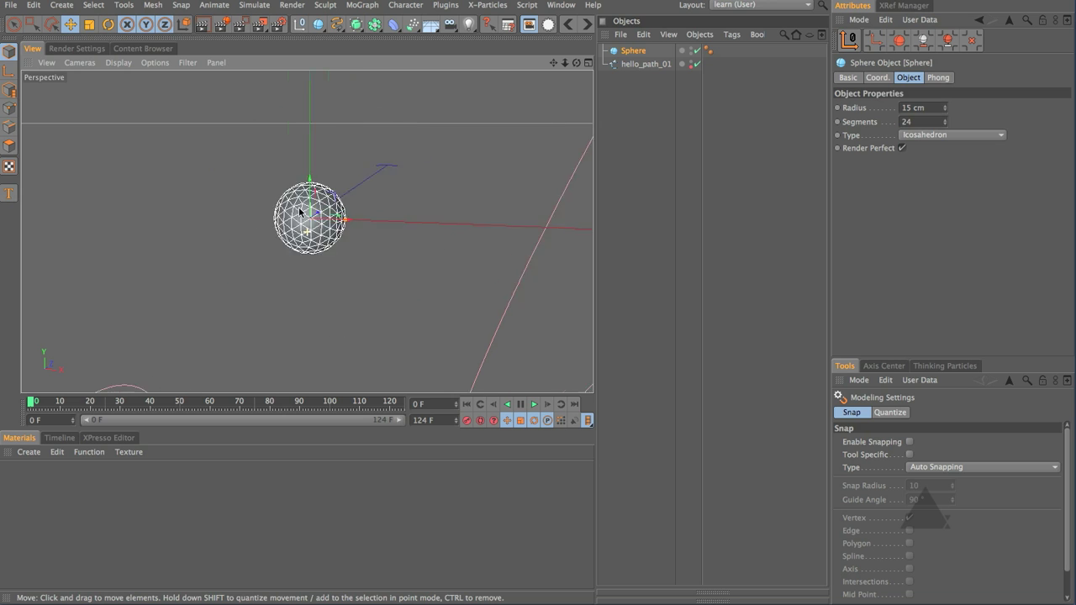
scroll(312, 227, "down", 5)
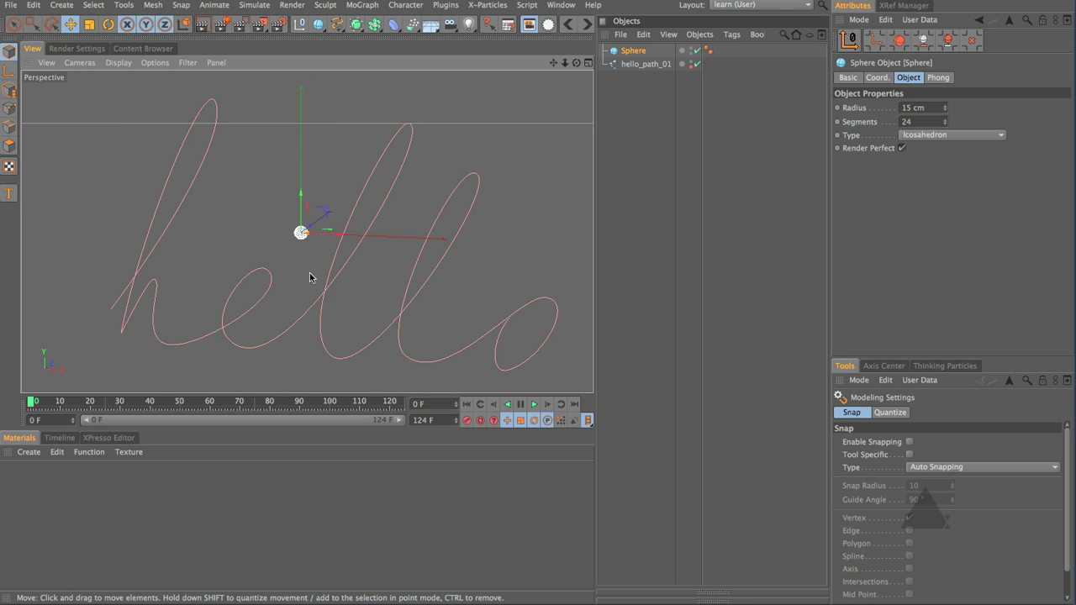
middle_click_drag(328, 320, 384, 264, "alt")
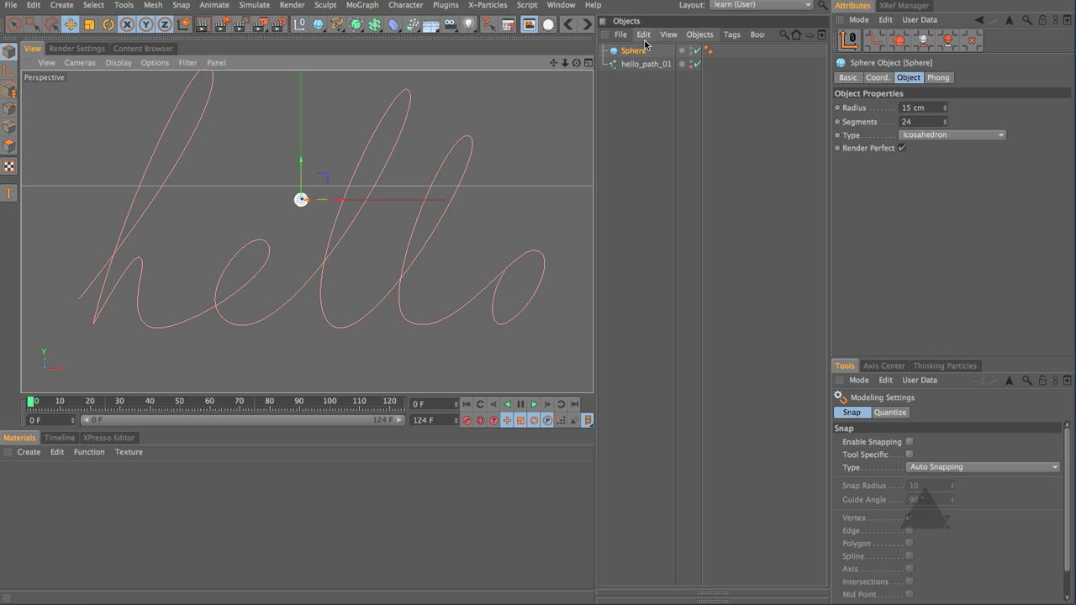
Add a MoGraph Matrix and switch its Mode from Grid Array to Object.
left_click(363, 5)
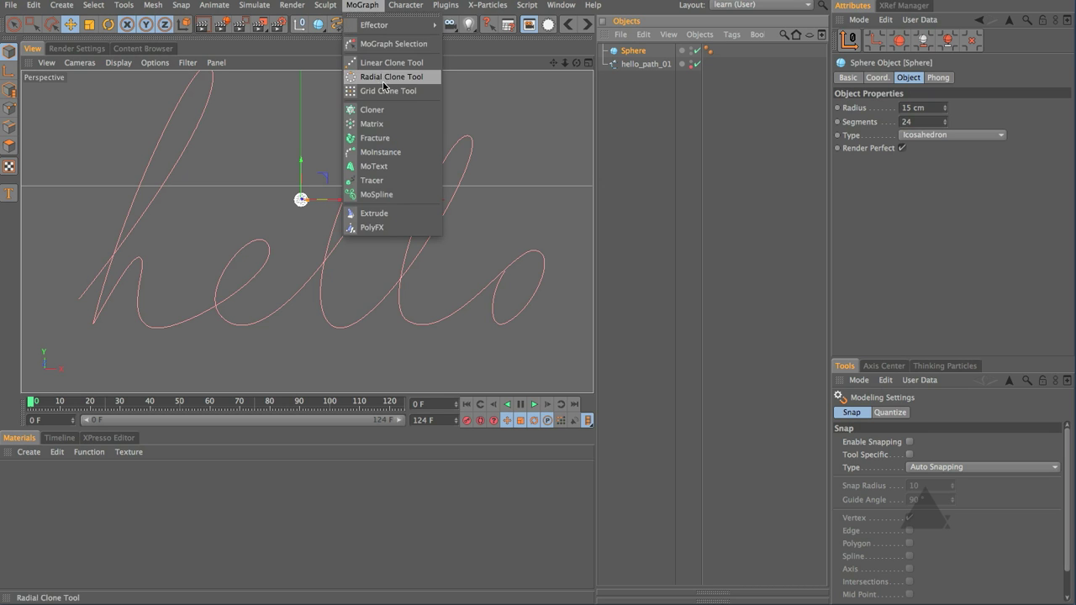
left_click(372, 125, "shift")
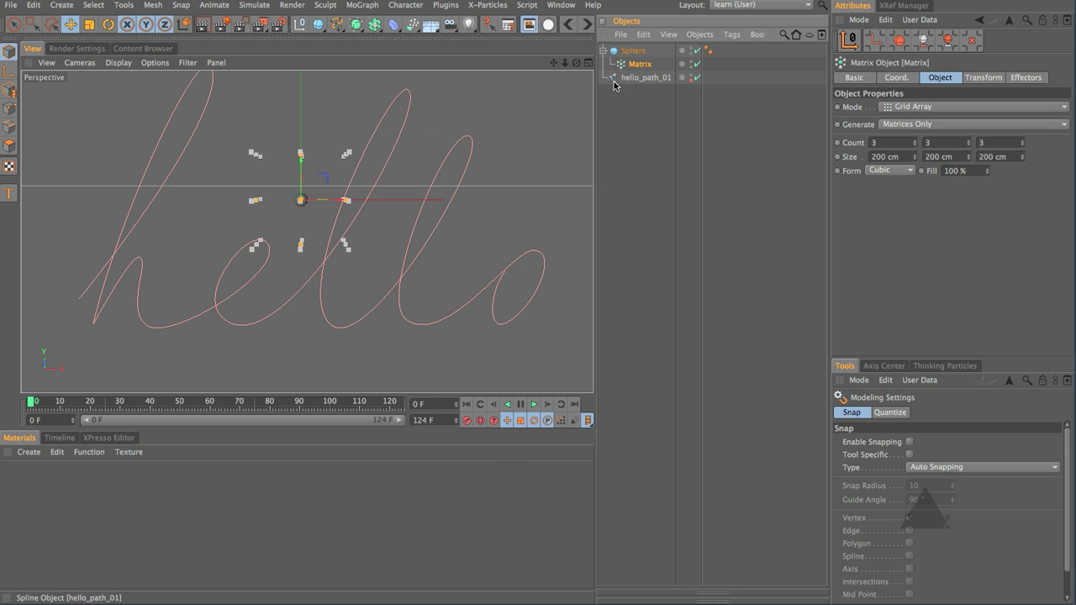
left_click(956, 108)
left_click(957, 122)
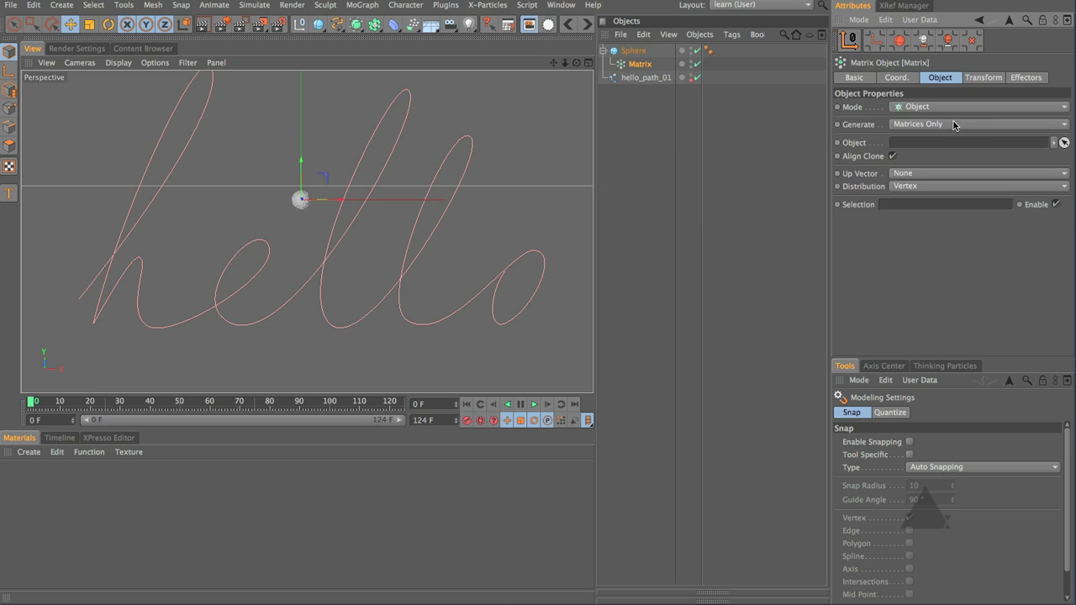
scroll(302, 202, "up", 10)
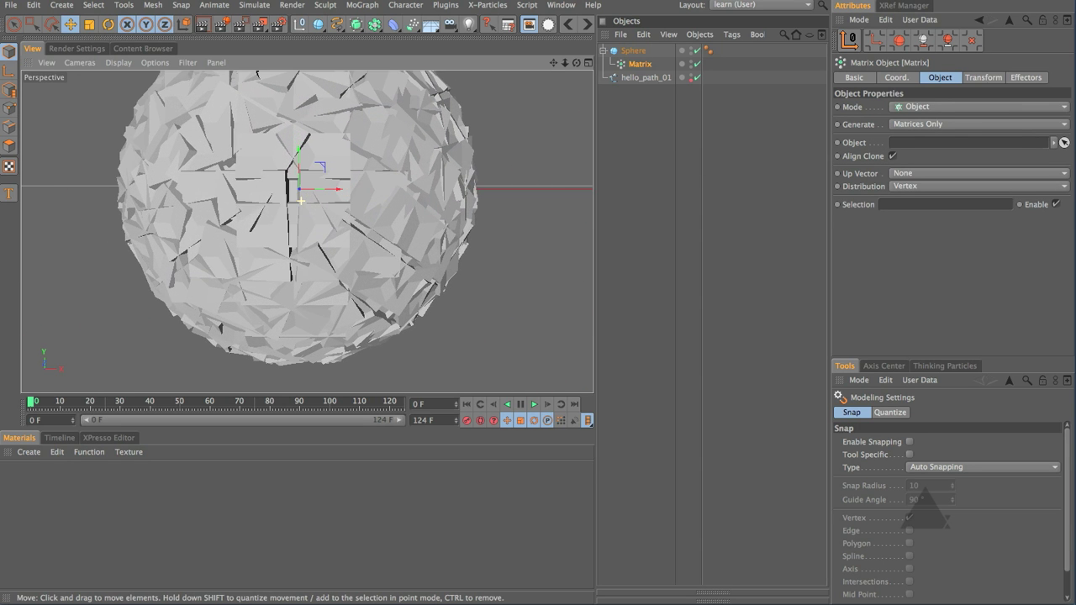
scroll(584, 147, "down", 12)
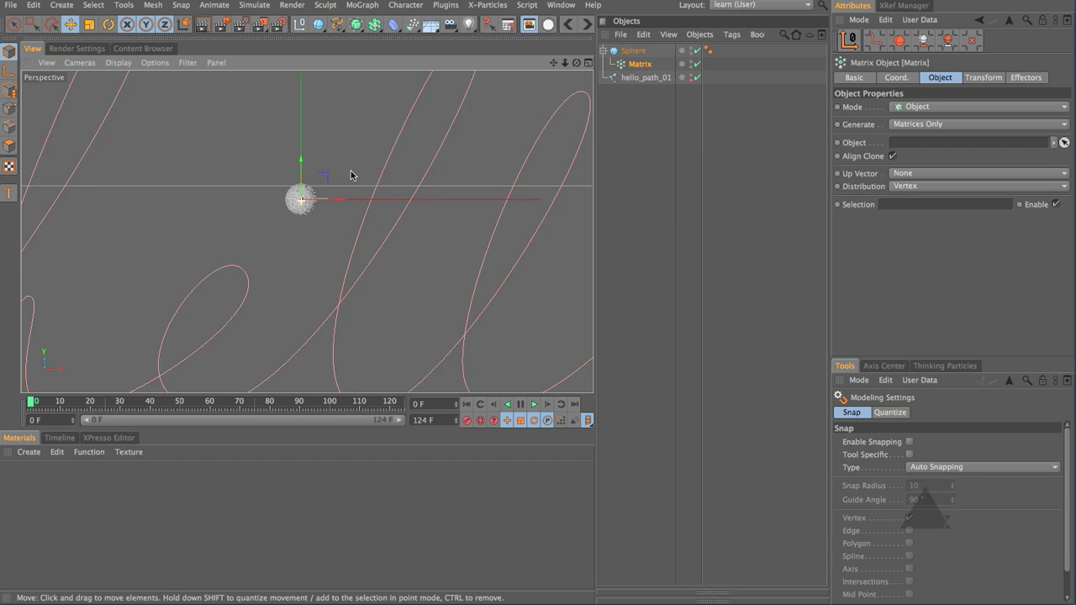
scroll(161, 205, "up", 3)
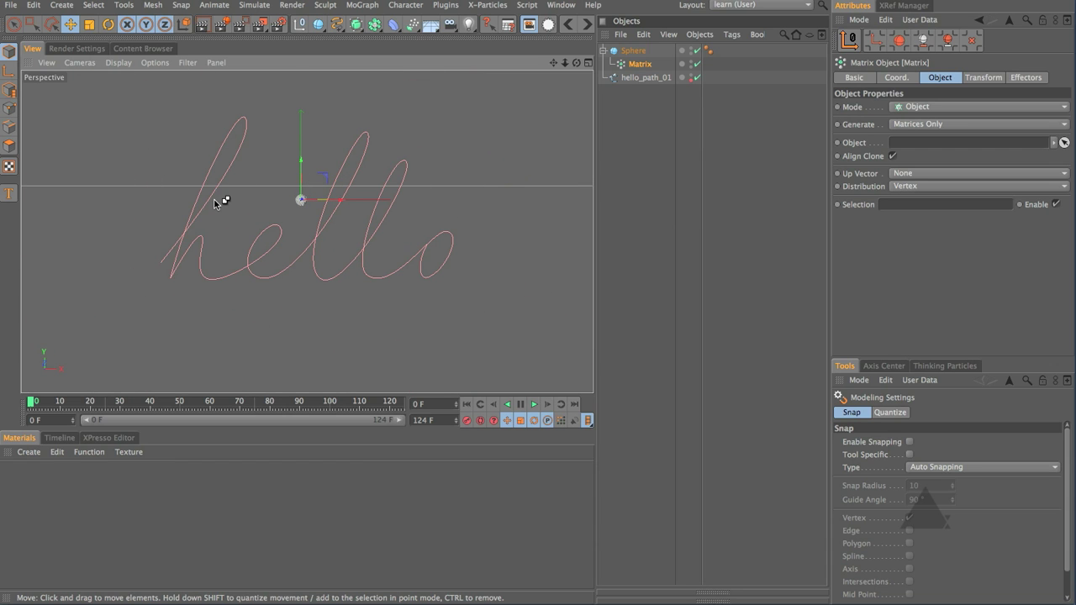
Give the Sphere an Align to Spline tag using hello_path_01 as its path.
right_click(638, 52)
mouse_move(680, 59)
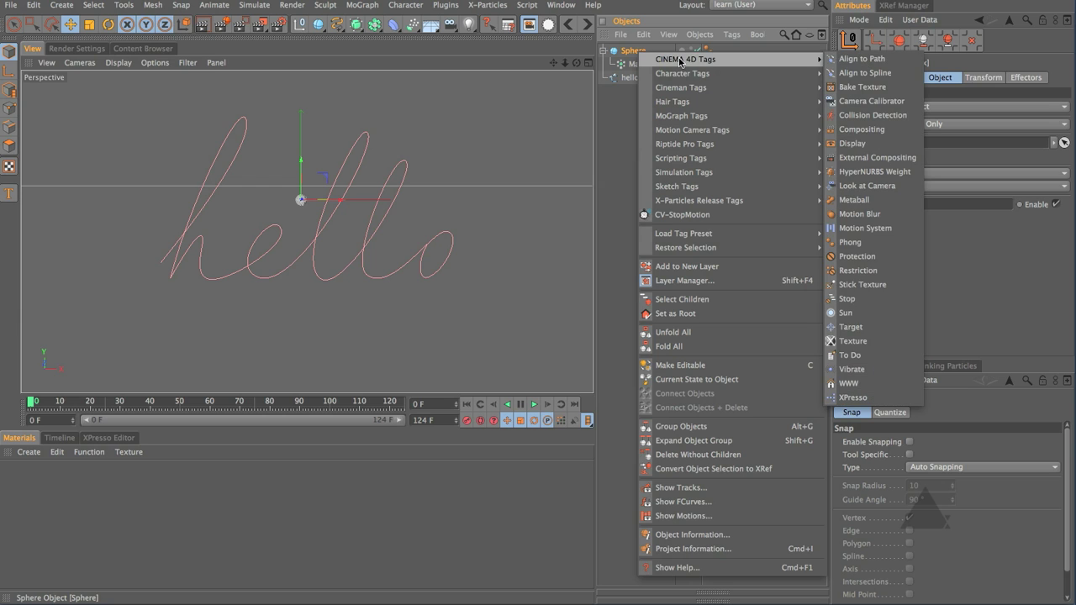
left_click(887, 74)
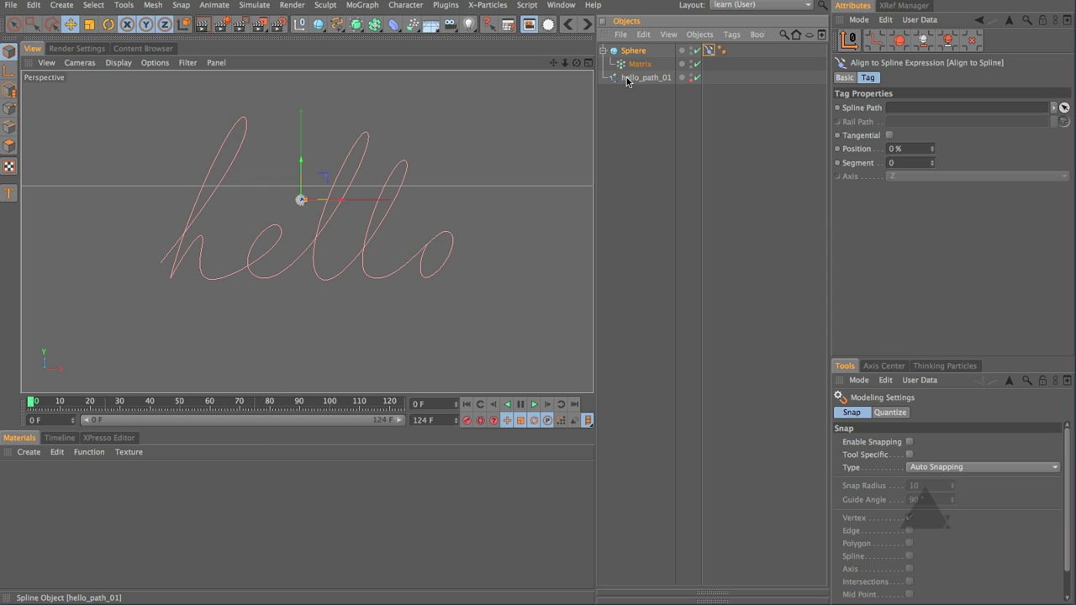
left_click_drag(626, 80, 933, 108)
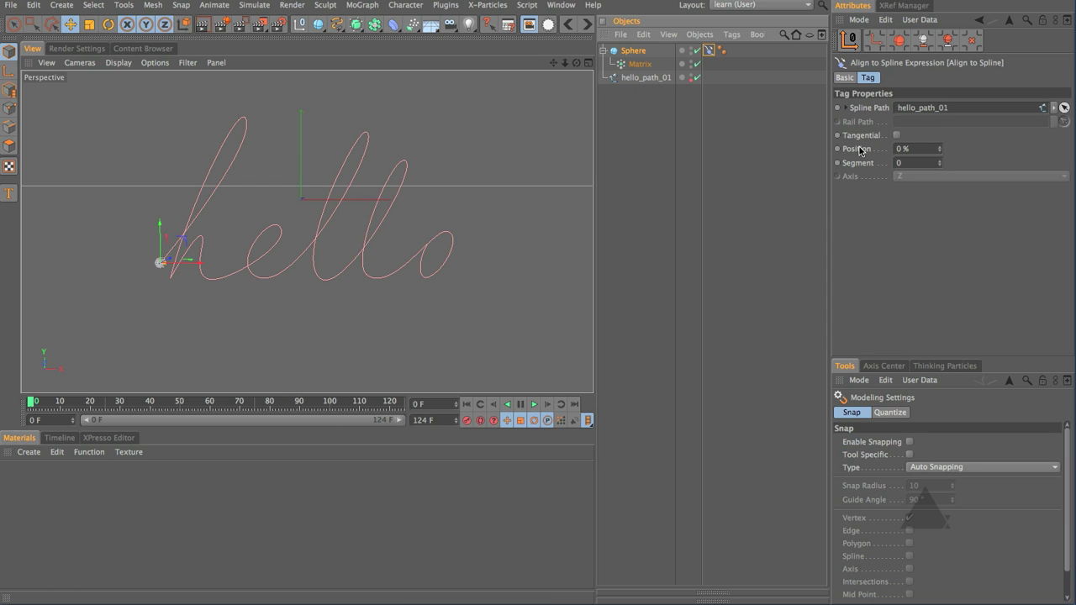
At frame 124, set the Align to Spline Position to 100%.
left_click(574, 405)
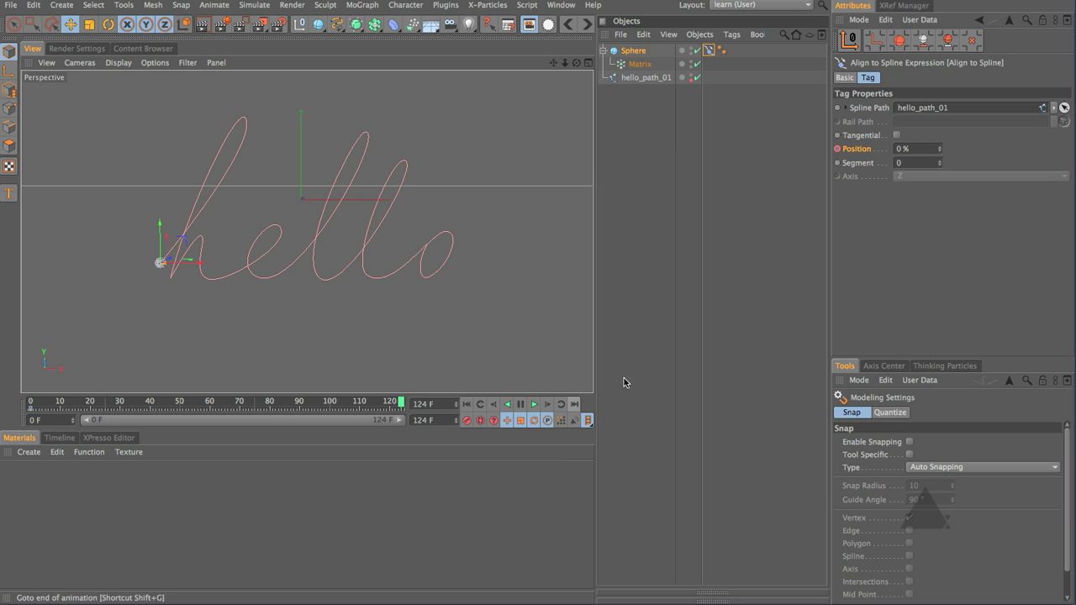
left_click(901, 148)
type("100")
key("Return")
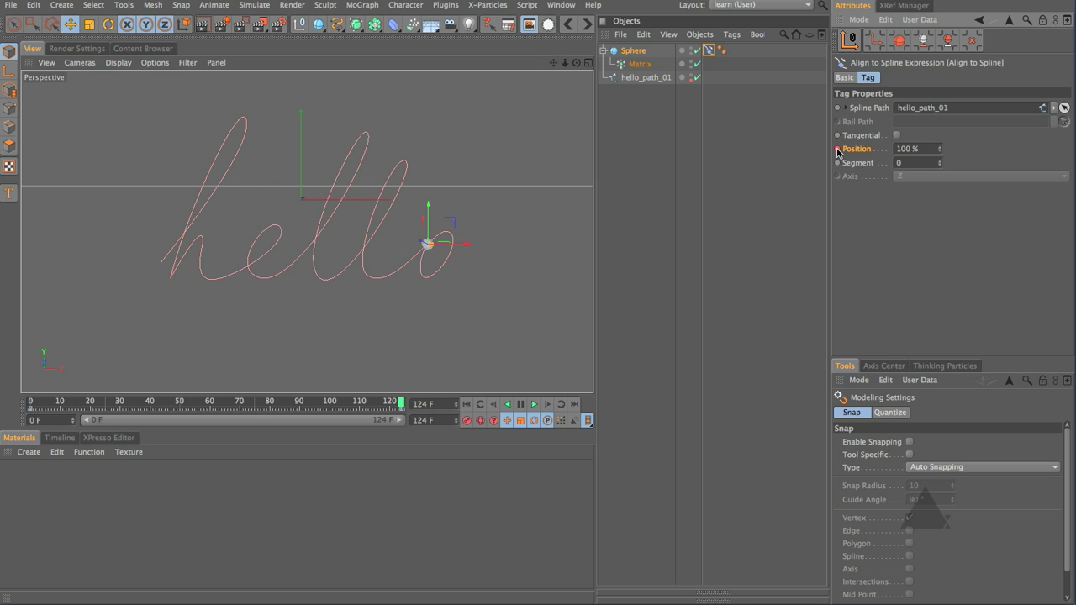
left_click(657, 78)
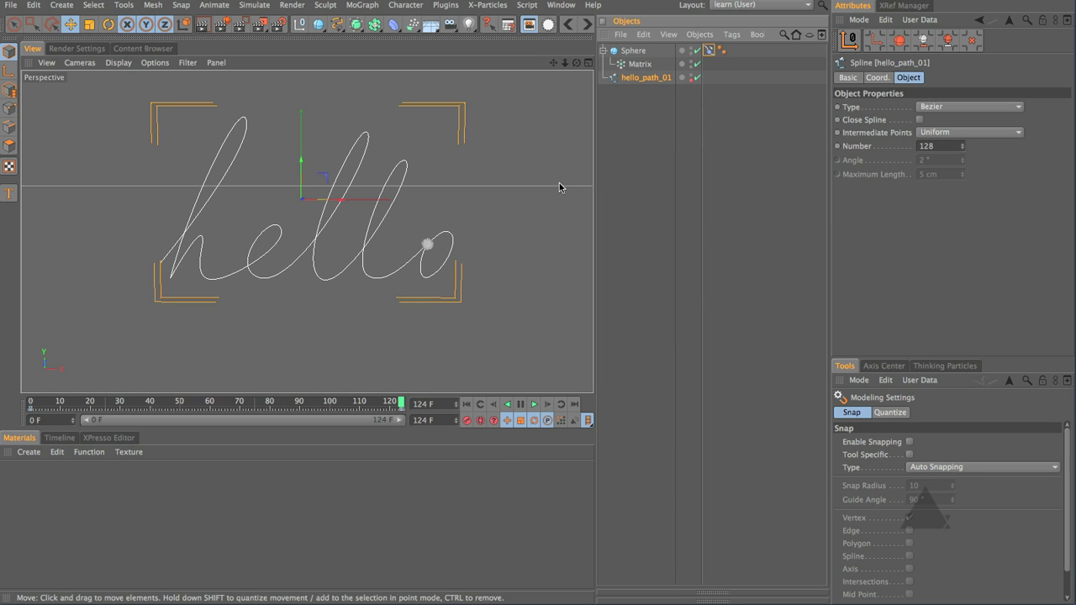
Rewind and play back to watch the sphere trace the hello spline.
left_click(468, 406)
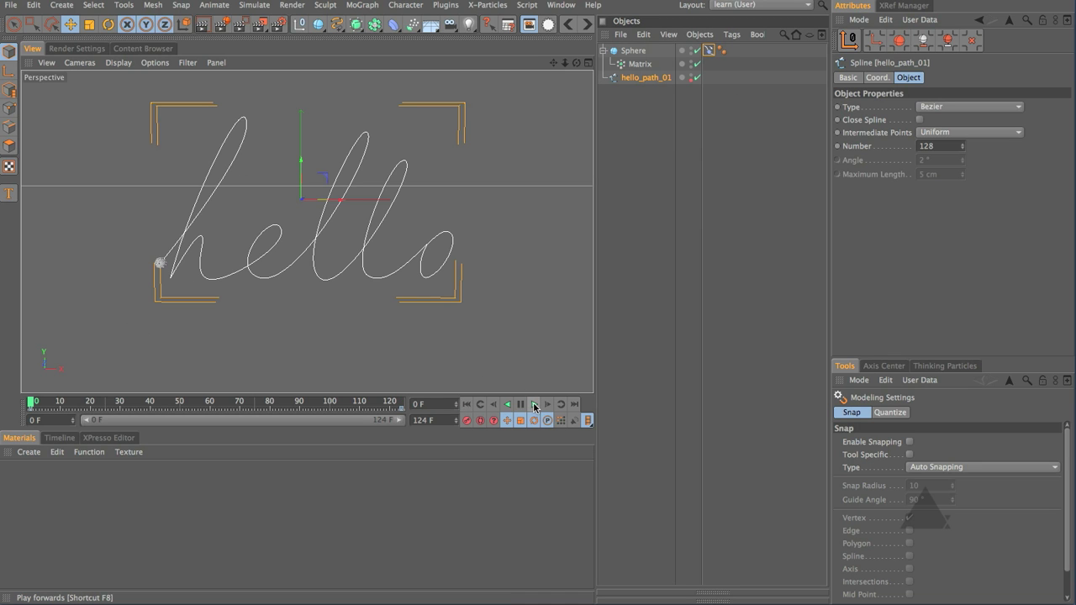
left_click(534, 406)
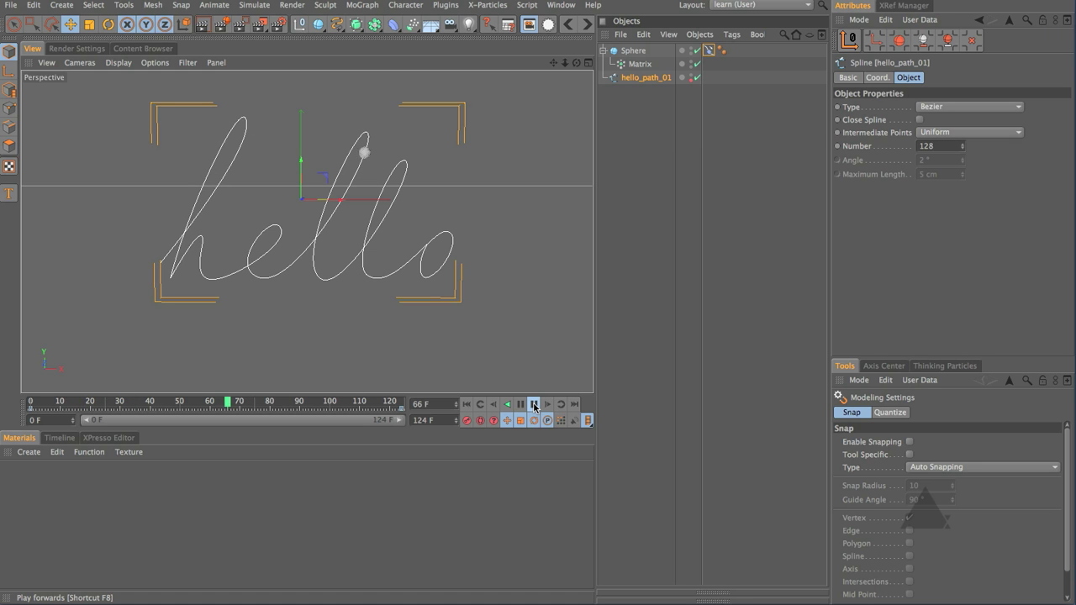
left_click(534, 404)
left_click(468, 404)
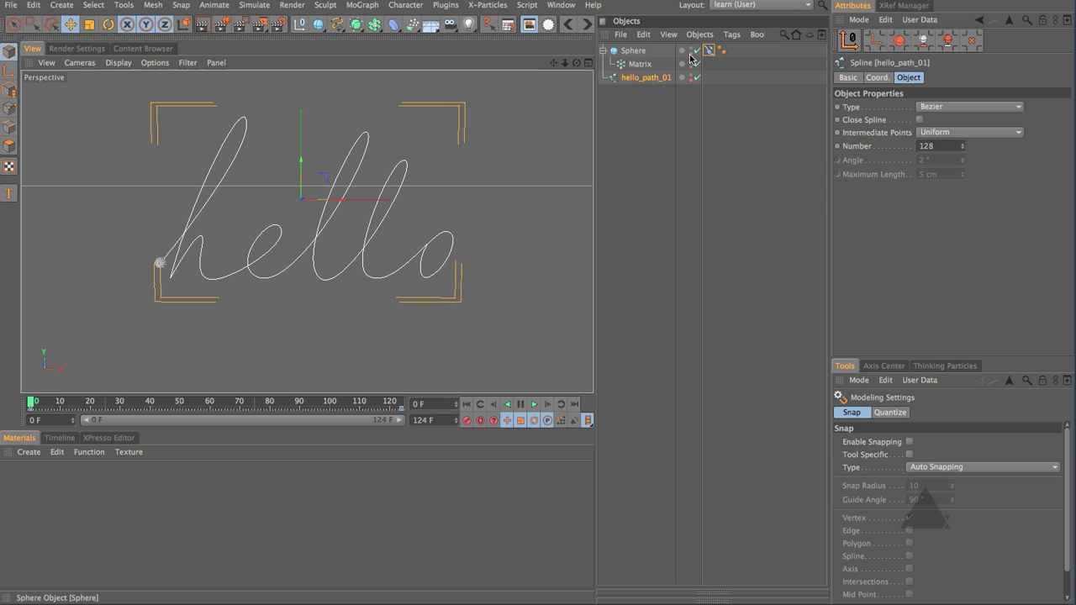
Hide the Sphere and Matrix in the viewport and add a Tracer linked to the Matrix.
left_click_drag(691, 62, 690, 48)
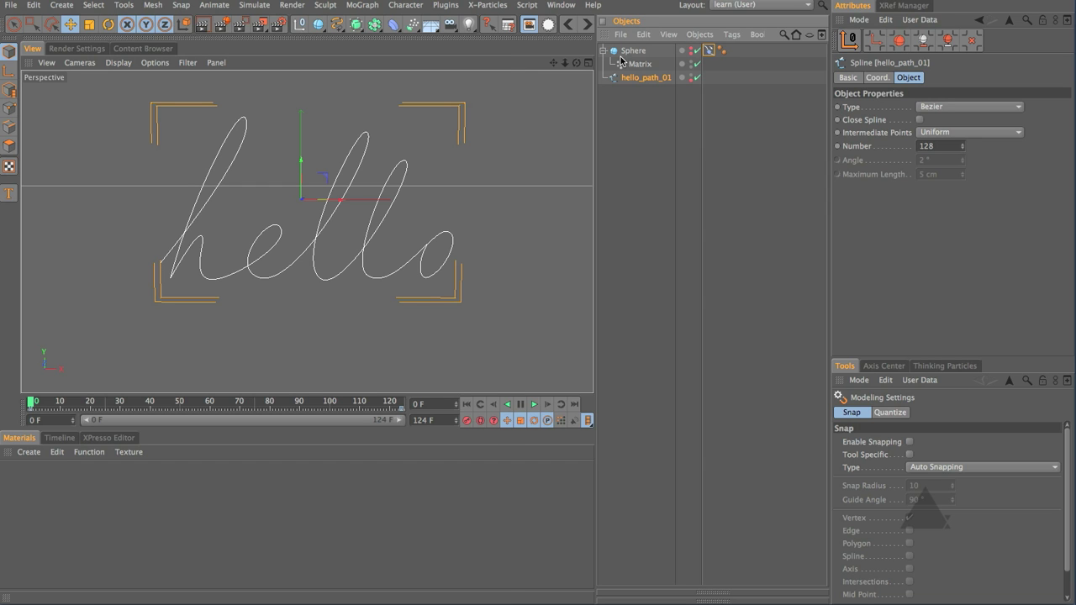
left_click(646, 65)
left_click(355, 6)
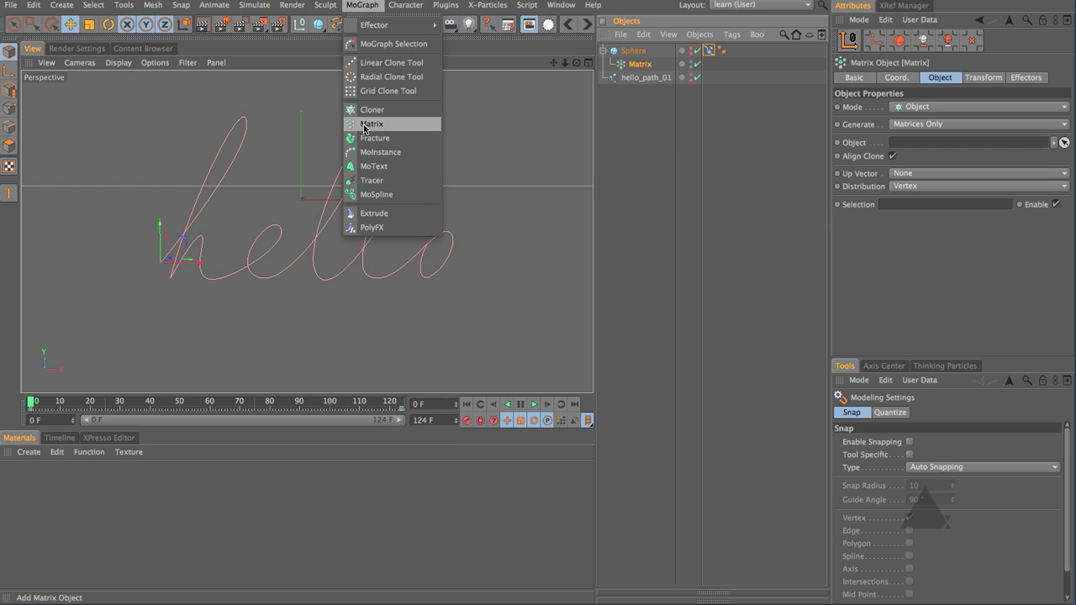
left_click(375, 178)
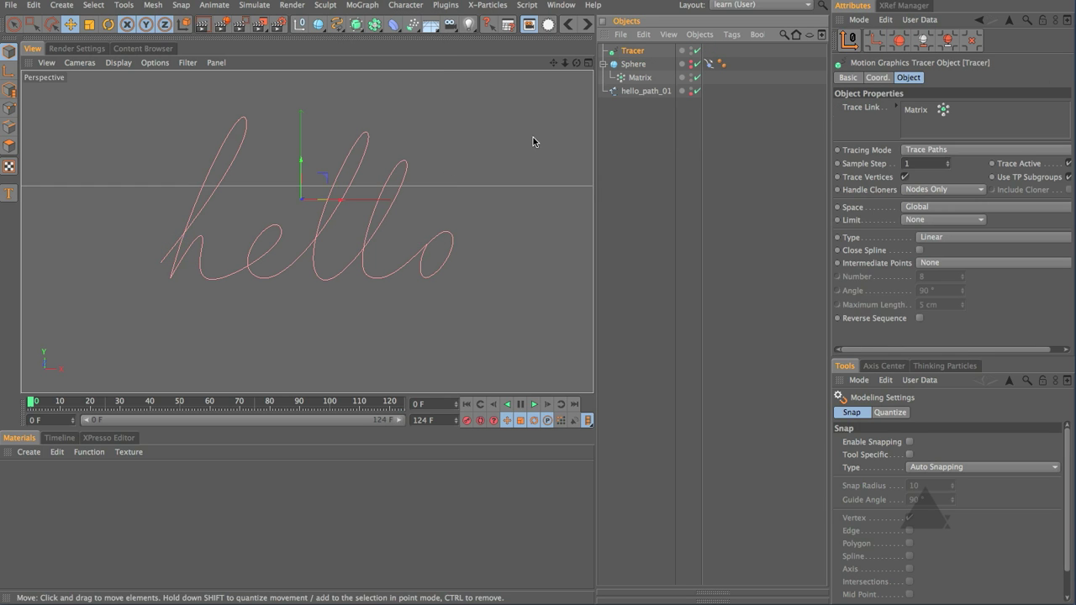
Reorder the Object Manager with hello_path_01 first, then play to watch the stroke draw.
left_click_drag(631, 55, 639, 148)
left_click(633, 52, "ctrl")
left_click(638, 148)
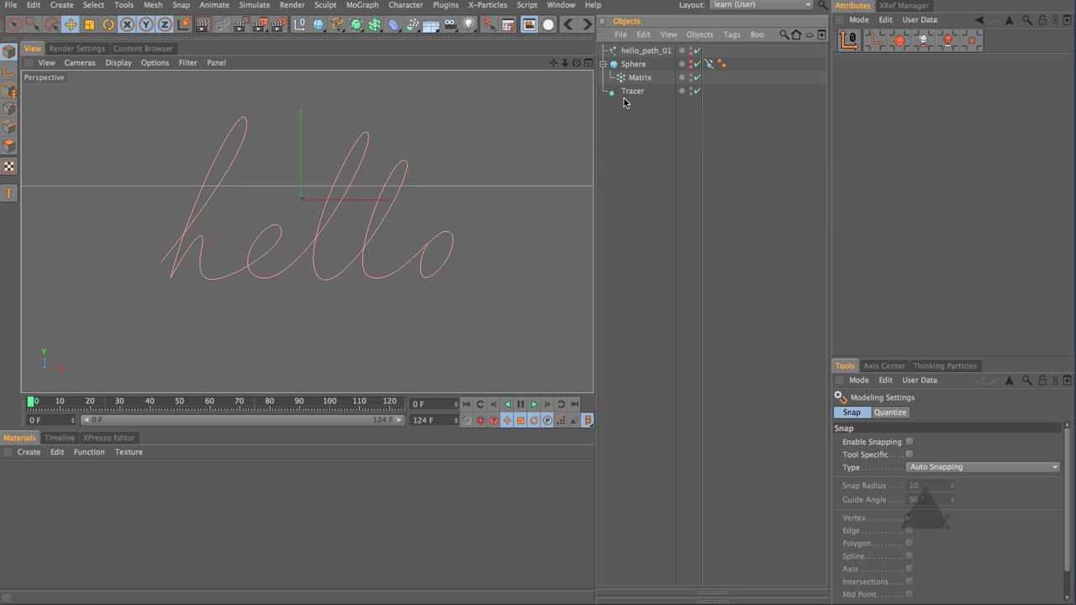
left_click(534, 404)
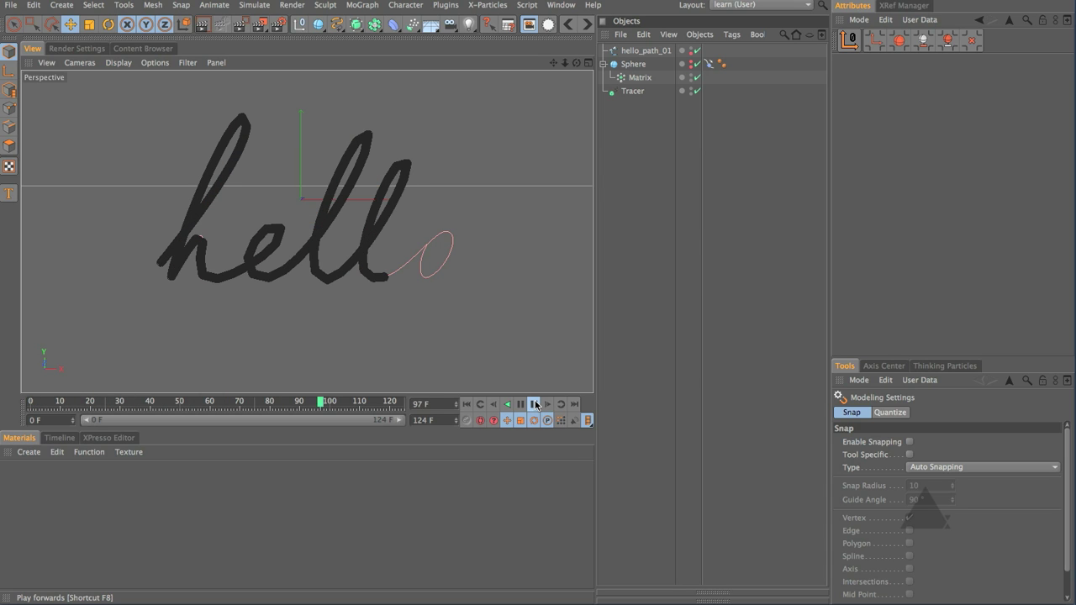
left_click(535, 404)
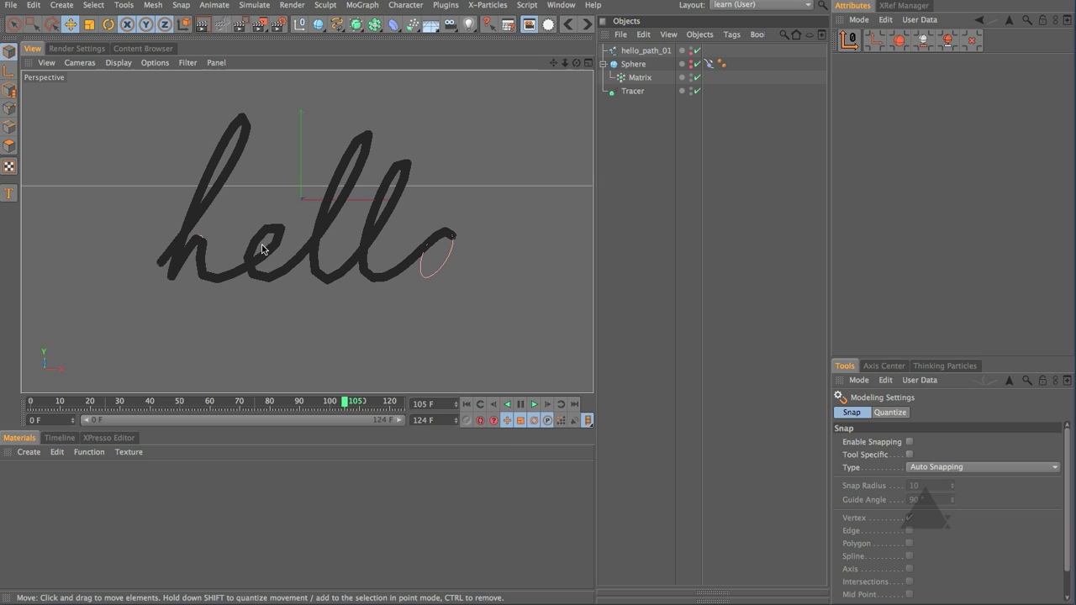
Set the Tracer's Type to B-Spline with Natural intermediate points.
left_click(642, 92)
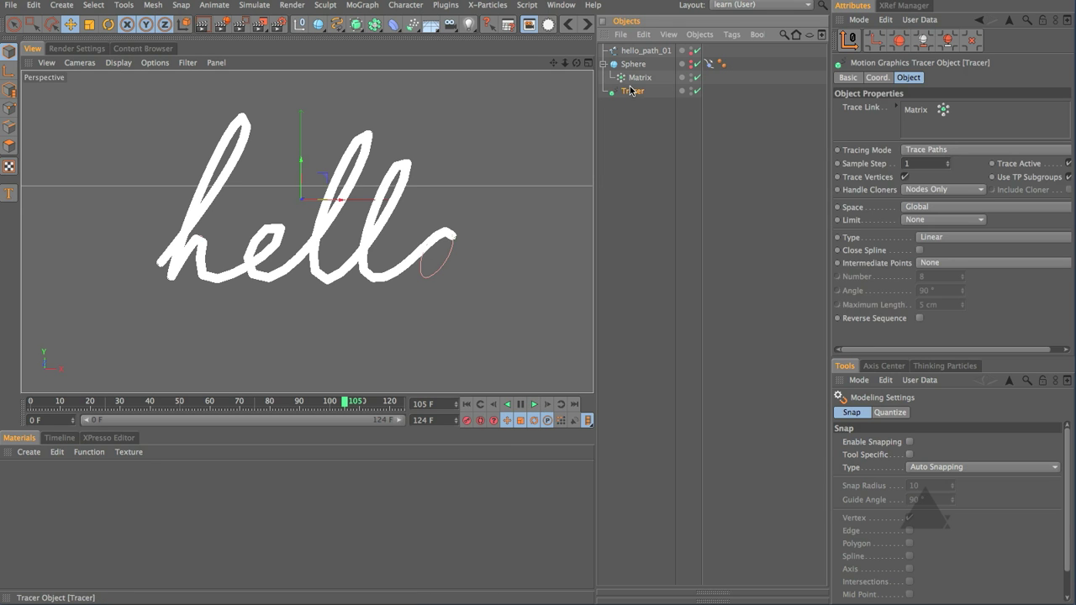
left_click_drag(830, 254, 806, 252)
left_click(894, 238)
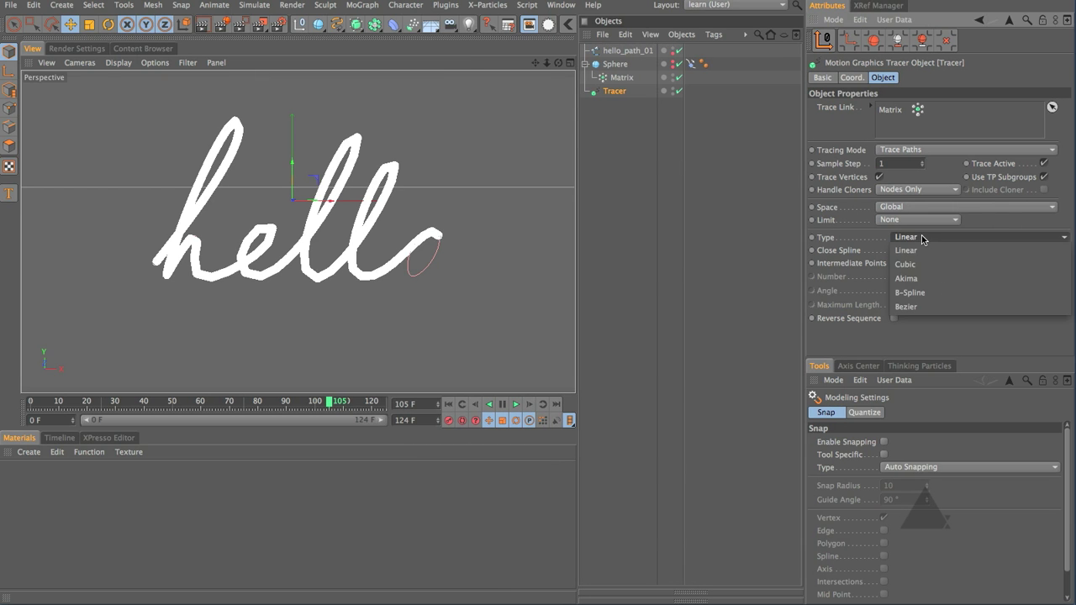
left_click(933, 294)
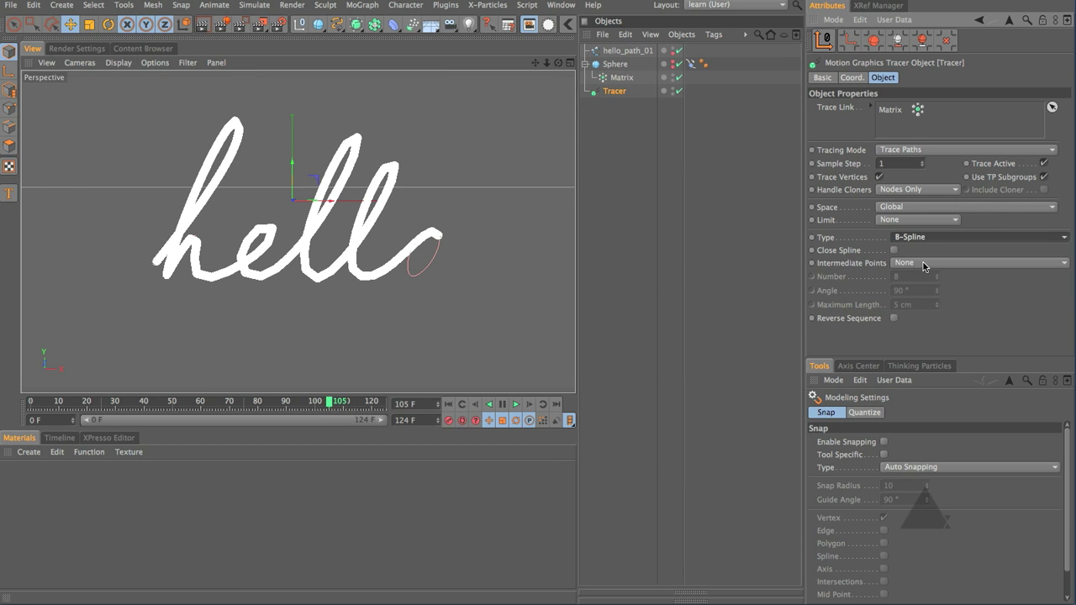
left_click(918, 263)
left_click(970, 292)
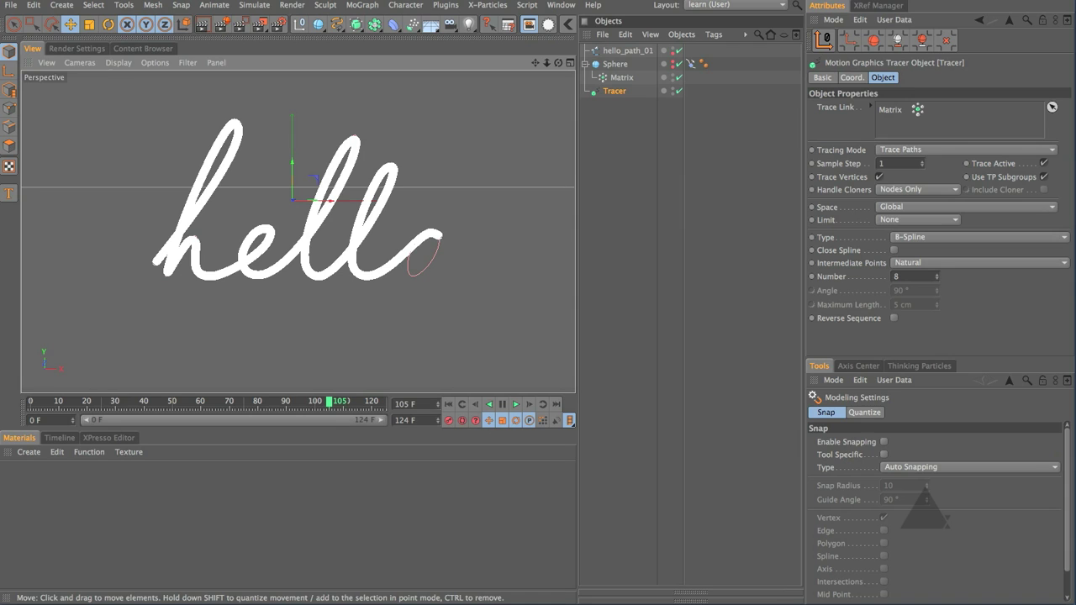
Play to the end, inspect the stroke, and set the Tracer's intermediate Number to 32.
left_click(516, 405)
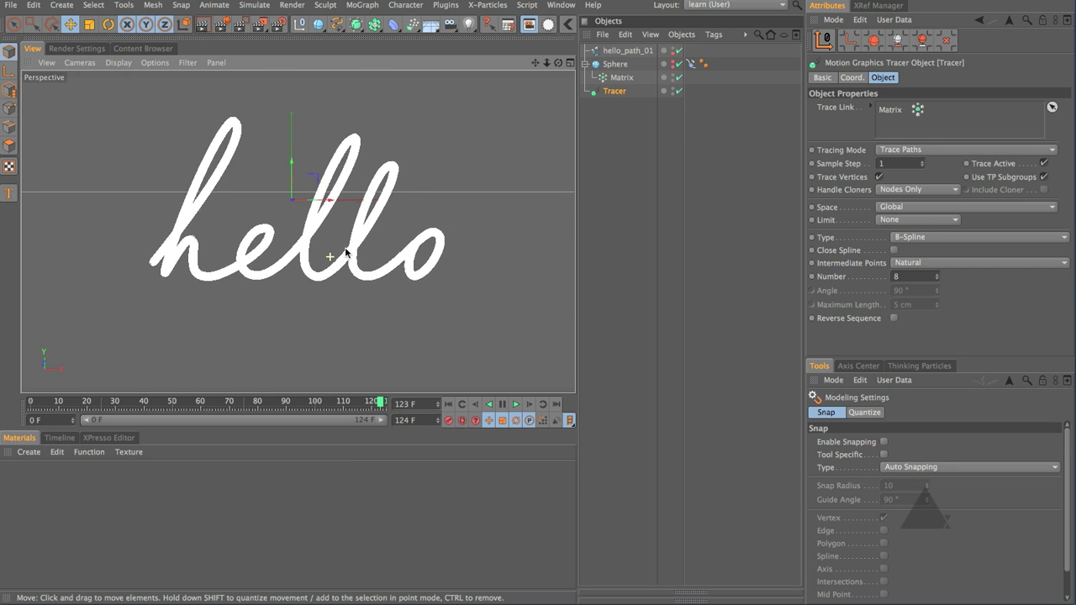
mouse_move(368, 243)
left_mouse_down("alt")
mouse_move(413, 236)
mouse_move(92, 305)
mouse_move(298, 231)
mouse_move(313, 371)
mouse_move(488, 291)
mouse_move(247, 298)
mouse_move(331, 252)
mouse_move(275, 311)
mouse_move(268, 293)
mouse_move(328, 269)
mouse_move(321, 252)
left_mouse_up("alt")
left_click(638, 50)
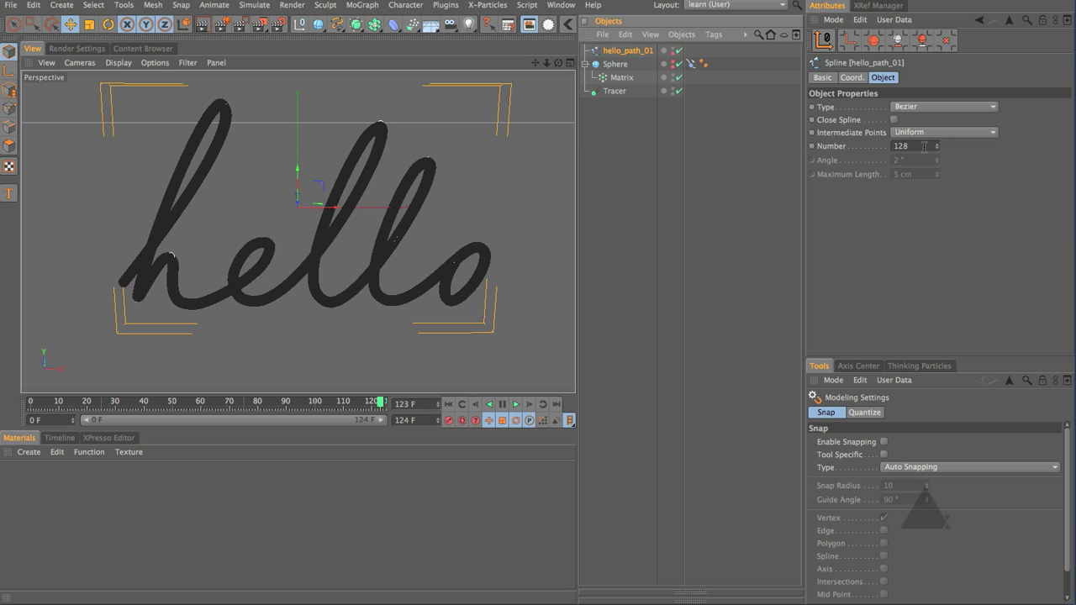
left_click(615, 90)
left_click(934, 278)
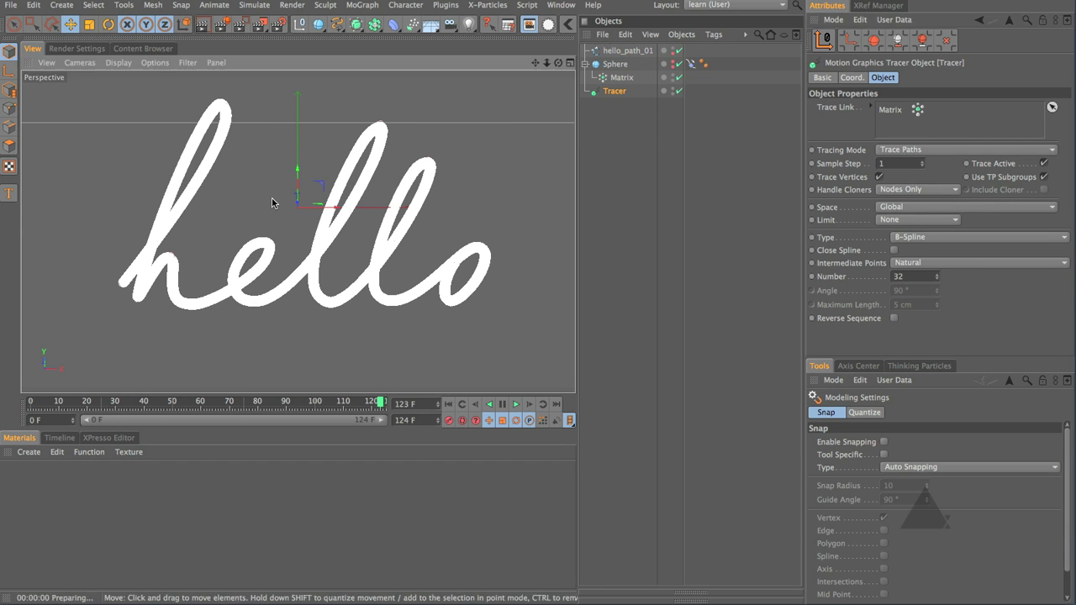
Render the view, then create a new Hair Material.
key("ctrl+r")
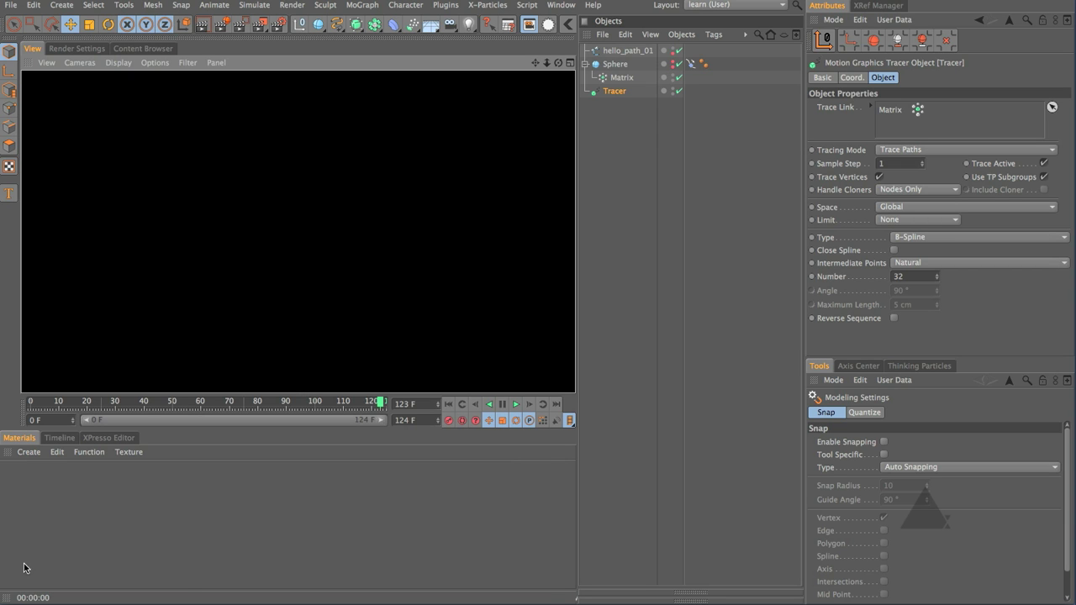
left_click(33, 454)
mouse_move(51, 491)
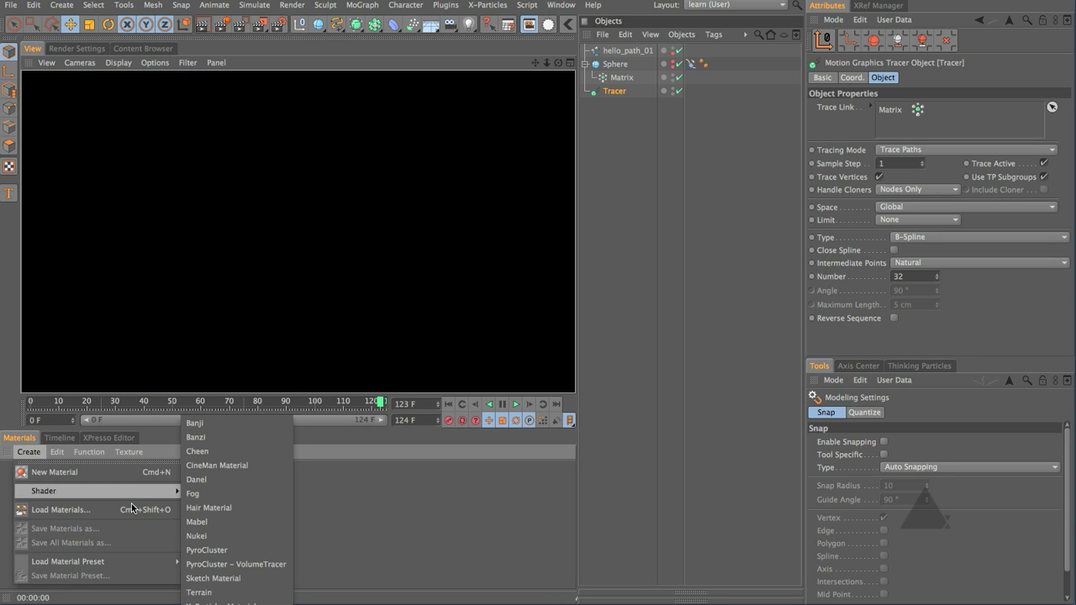
left_click(236, 506)
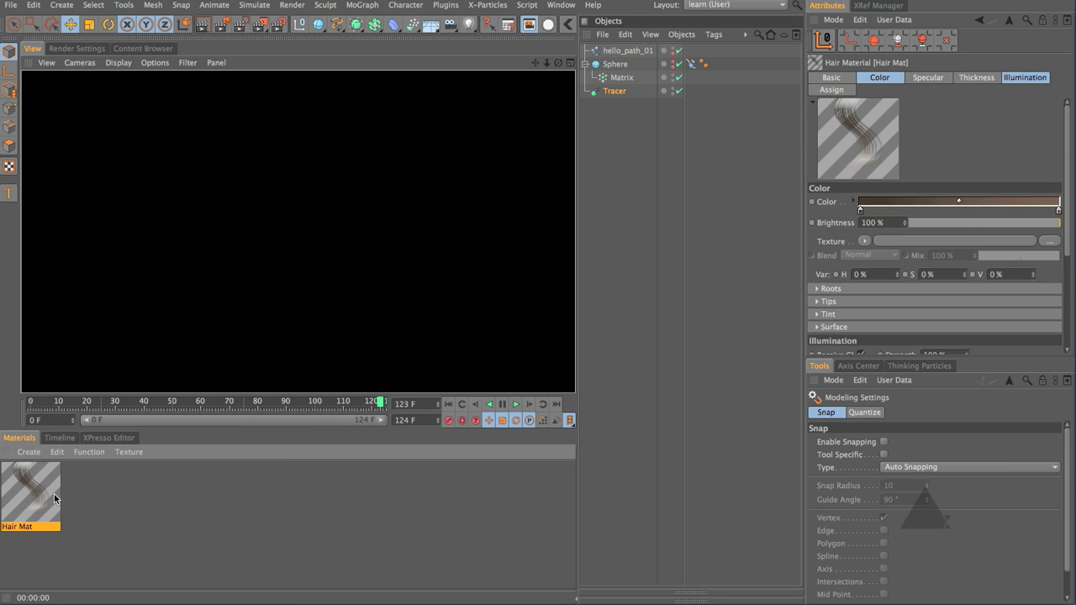
Make both Hair Mat colour gradient stops pink, apply it to the Tracer, and render.
left_click(854, 202)
left_click(860, 210)
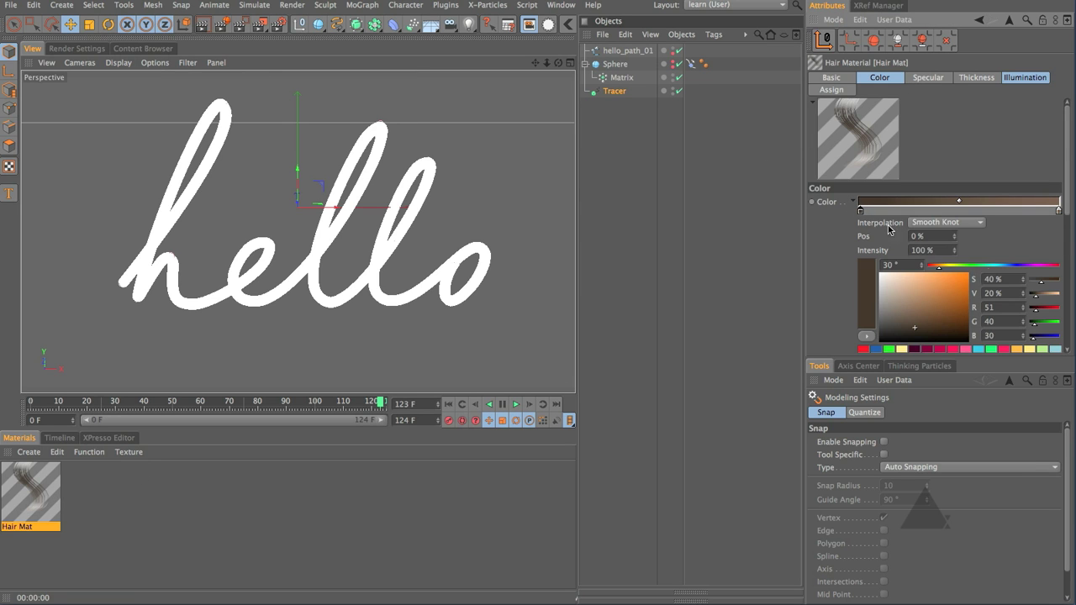
left_click_drag(1020, 267, 1042, 270)
left_click_drag(938, 296, 962, 276)
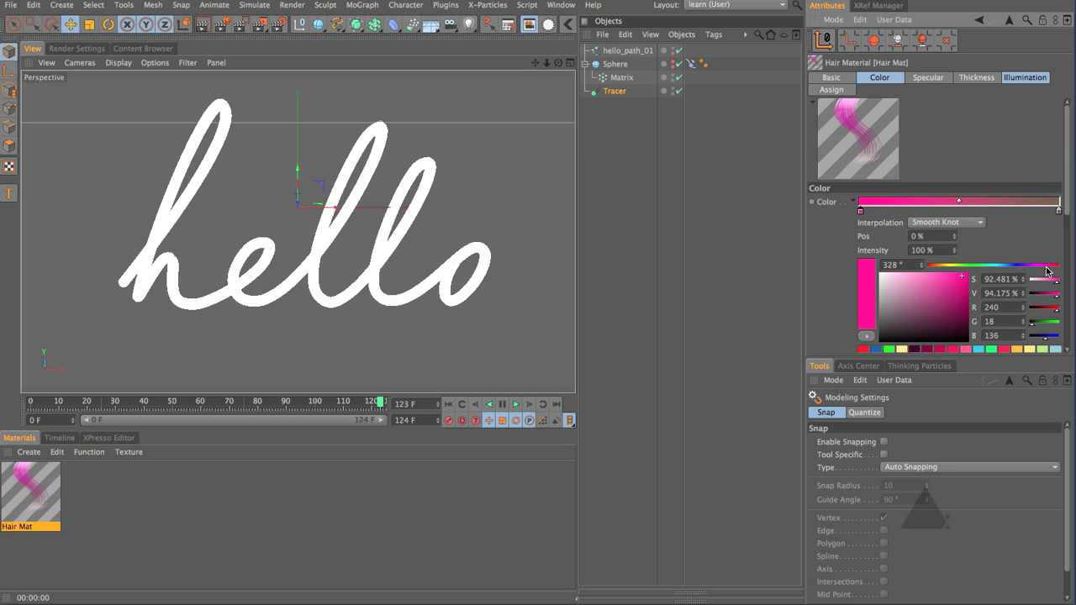
left_click(1058, 211)
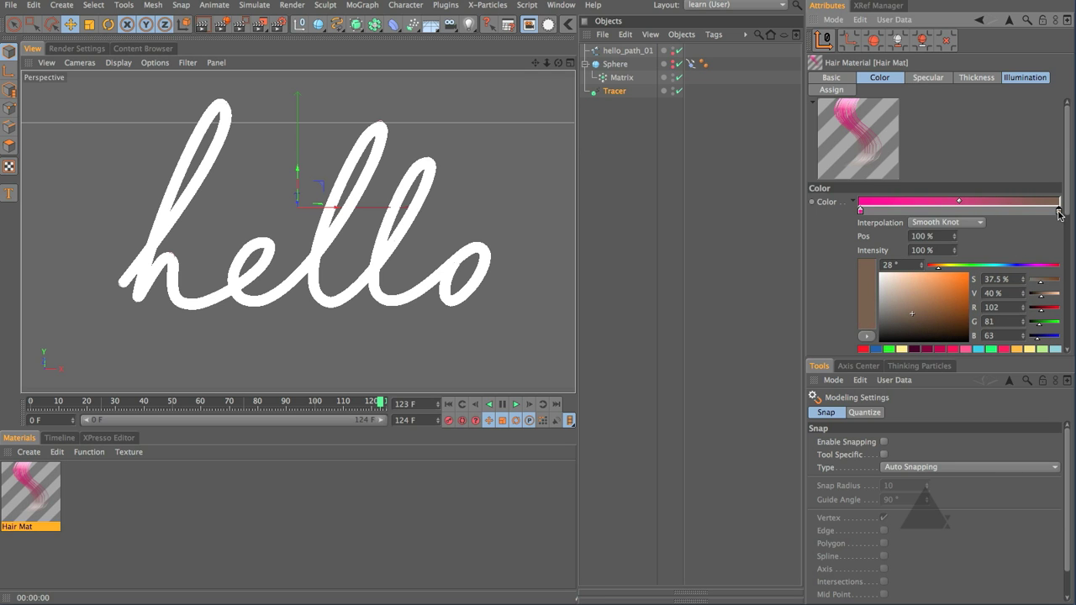
left_click(1048, 266)
mouse_move(953, 276)
left_mouse_down()
mouse_move(933, 273)
mouse_move(966, 286)
left_mouse_up()
left_click(861, 211)
left_click(962, 276)
left_click_drag(49, 485, 615, 92)
key("ctrl+r")
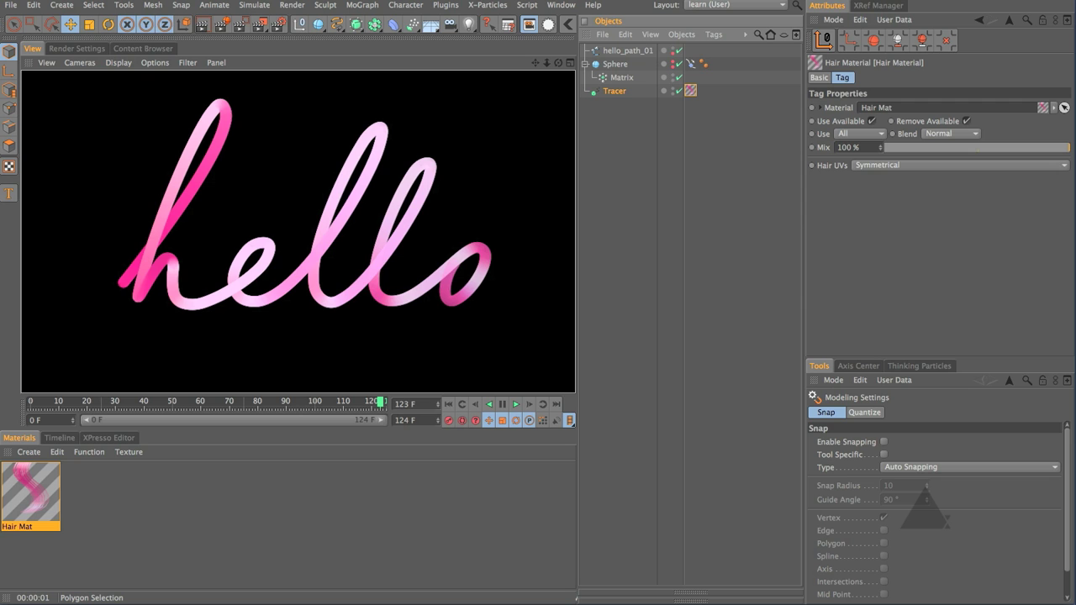
Add a light above and left of the hello stroke with Shadow Maps (Soft).
left_click(469, 23)
key("F2")
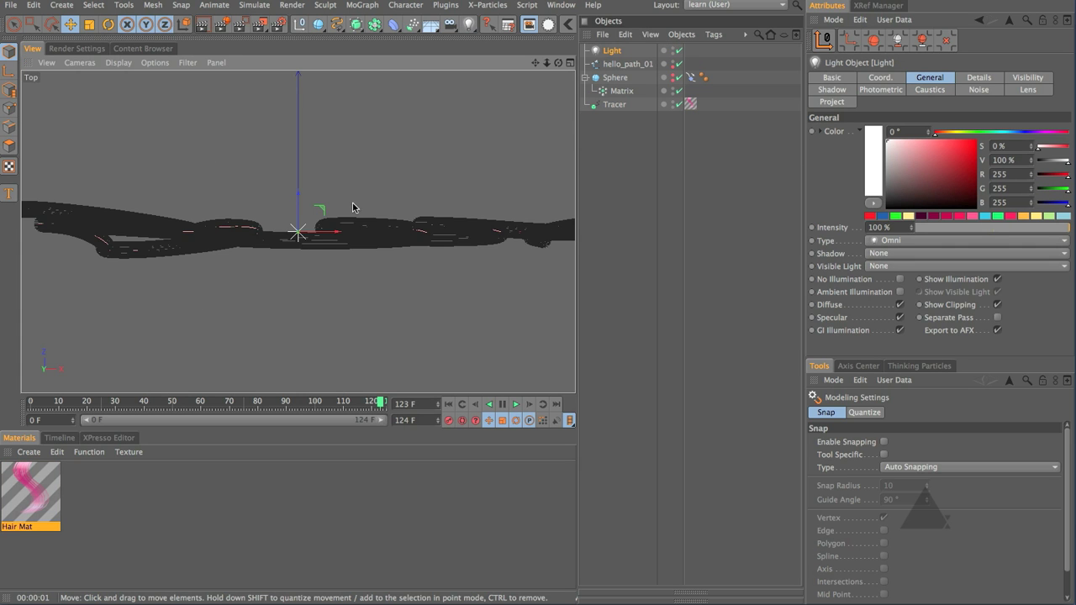
left_click_drag(353, 215, 353, 317)
scroll(365, 288, "down", 5)
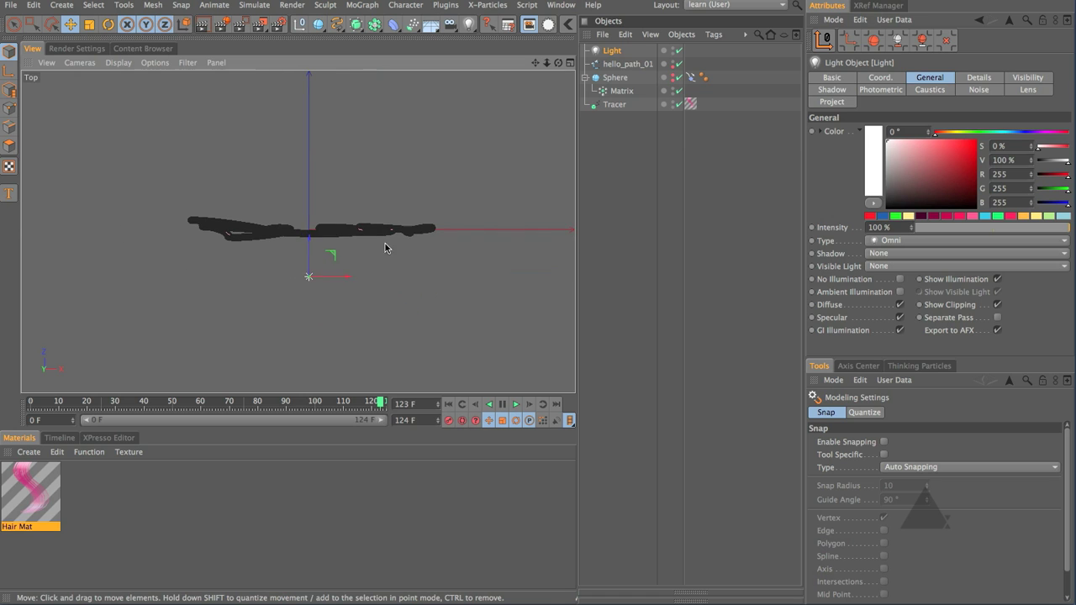
left_click_drag(385, 245, 305, 283)
key("F3")
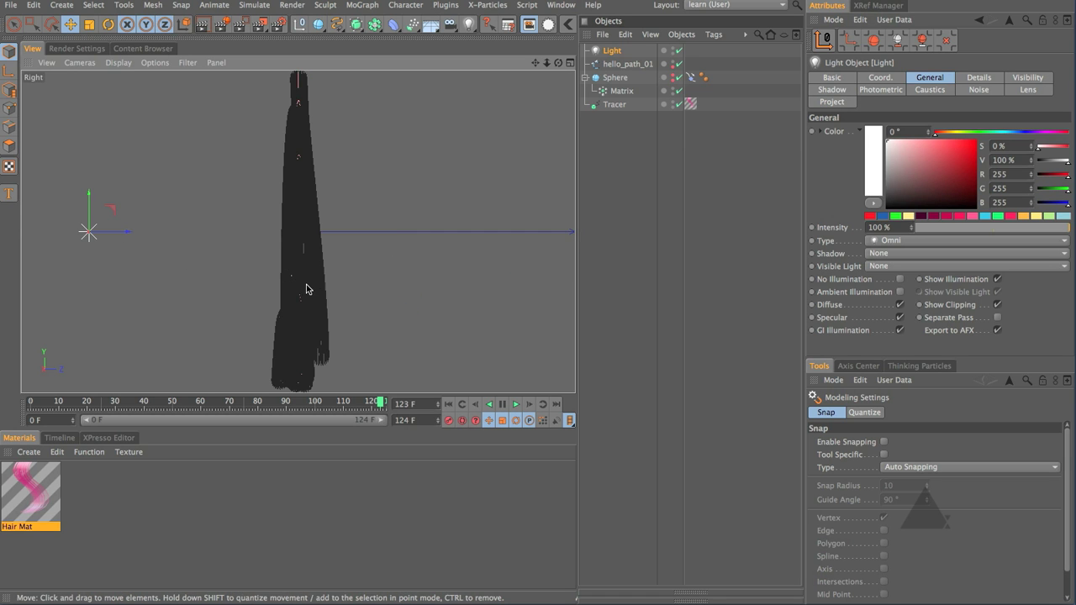
left_click_drag(211, 230, 225, 133)
key("F4")
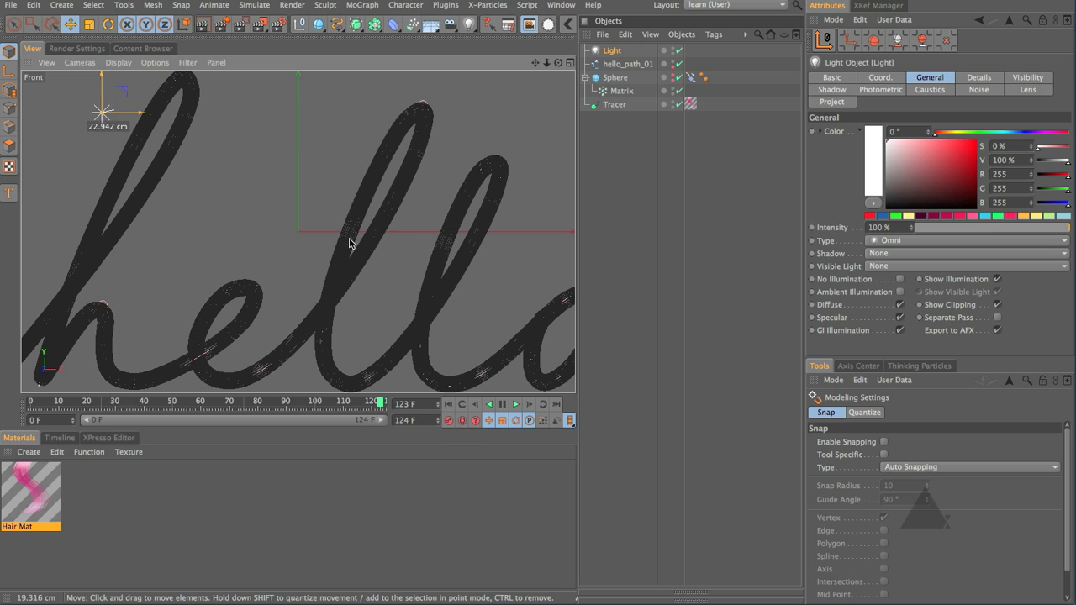
key("F1")
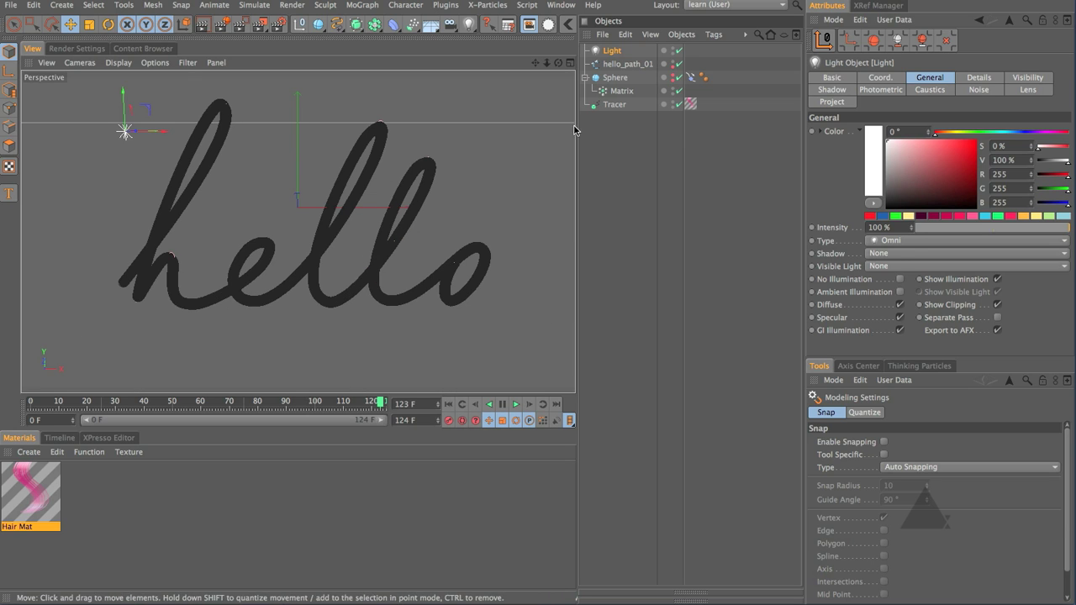
left_click(908, 253)
left_click(934, 305)
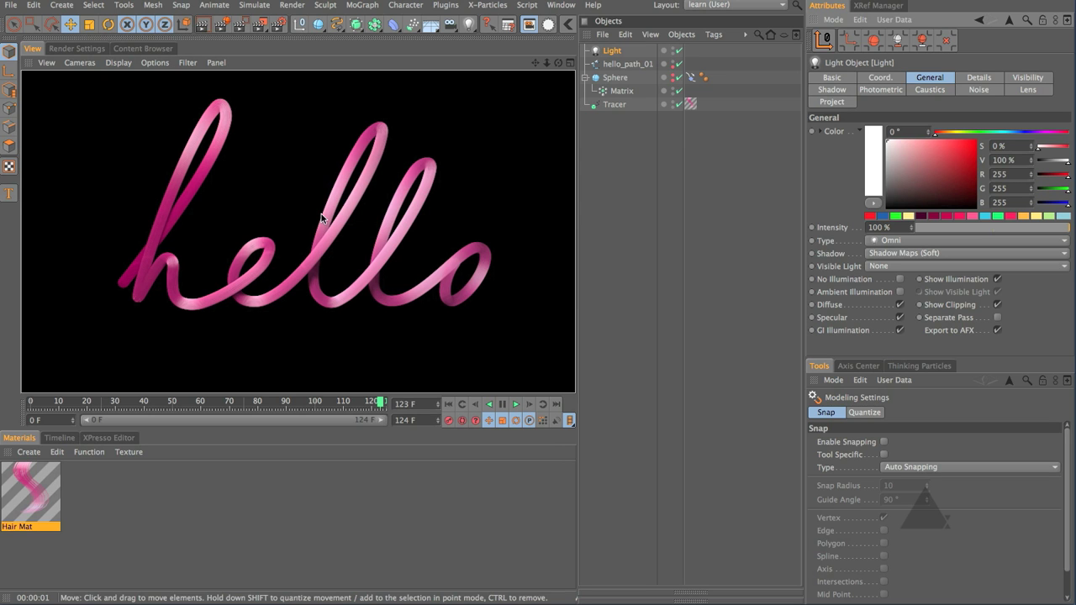
Set Hair Mat's root thickness to 0.1 cm and re-render the view.
left_click(46, 503)
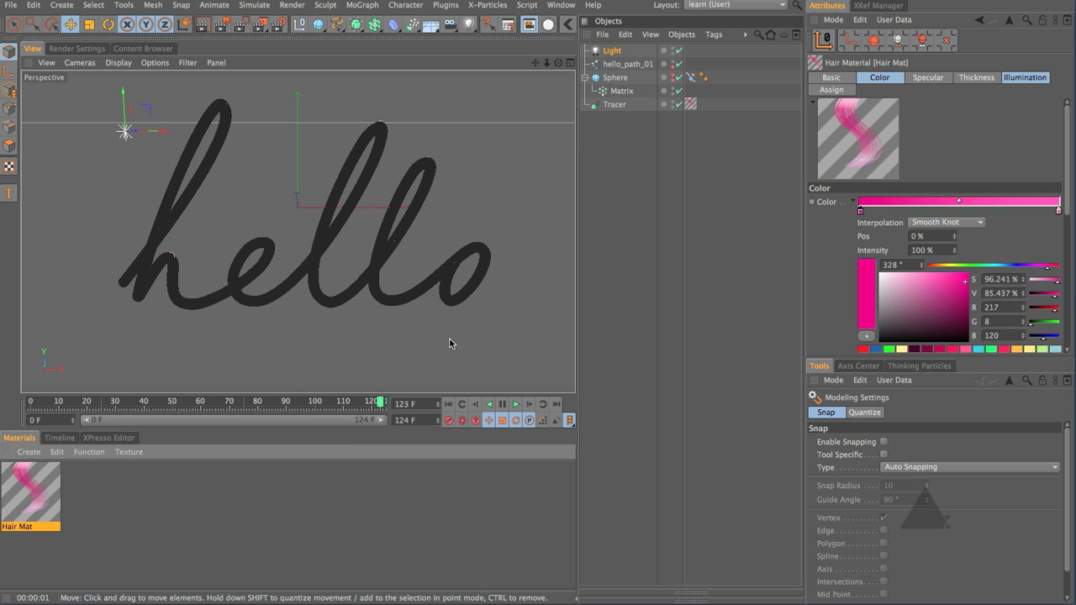
left_click(976, 78)
left_click(856, 202)
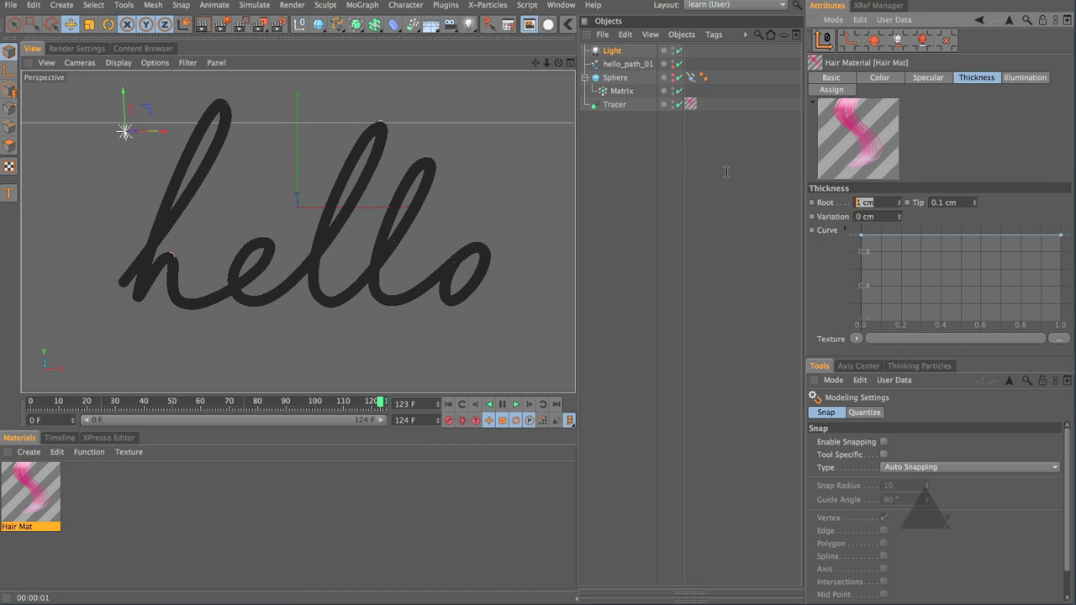
type("0.1")
key("Return")
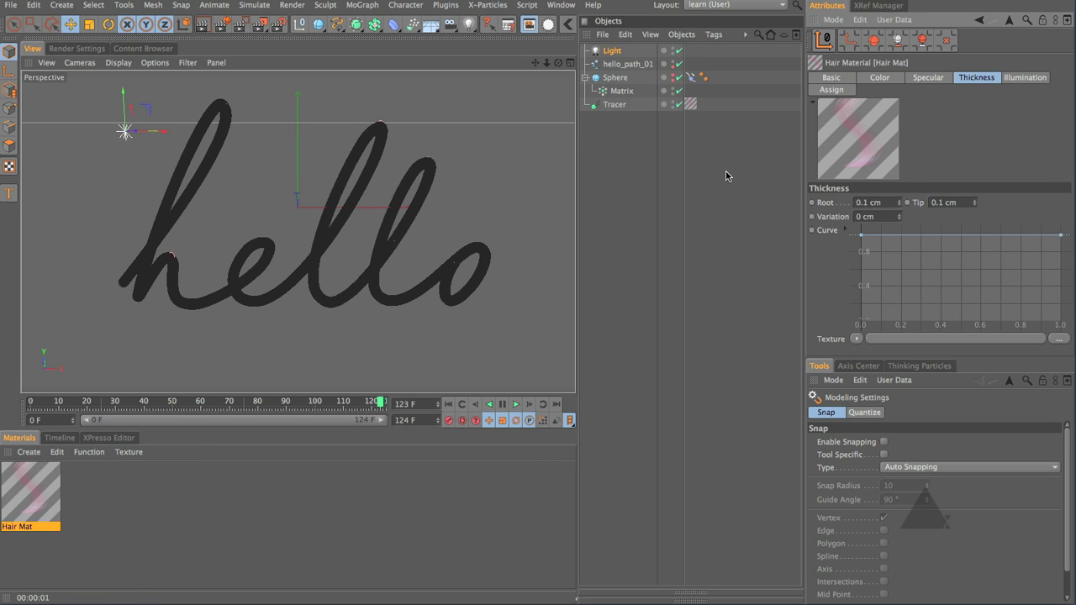
left_click(727, 176)
key("ctrl+r")
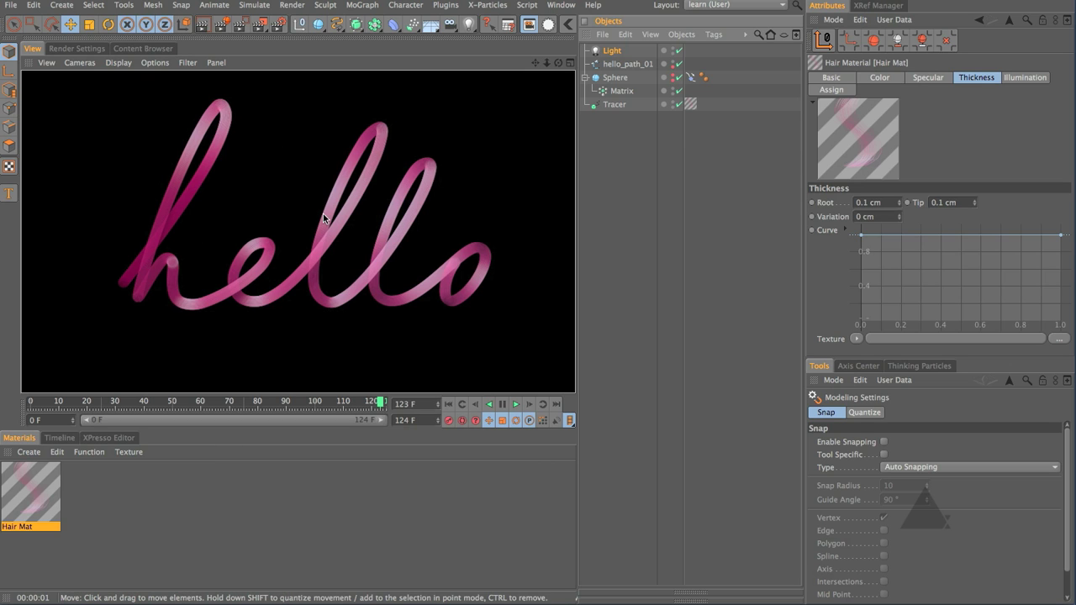
Set the hair's root and tip thickness to 1 cm with 0.5 cm variation.
left_click(885, 203)
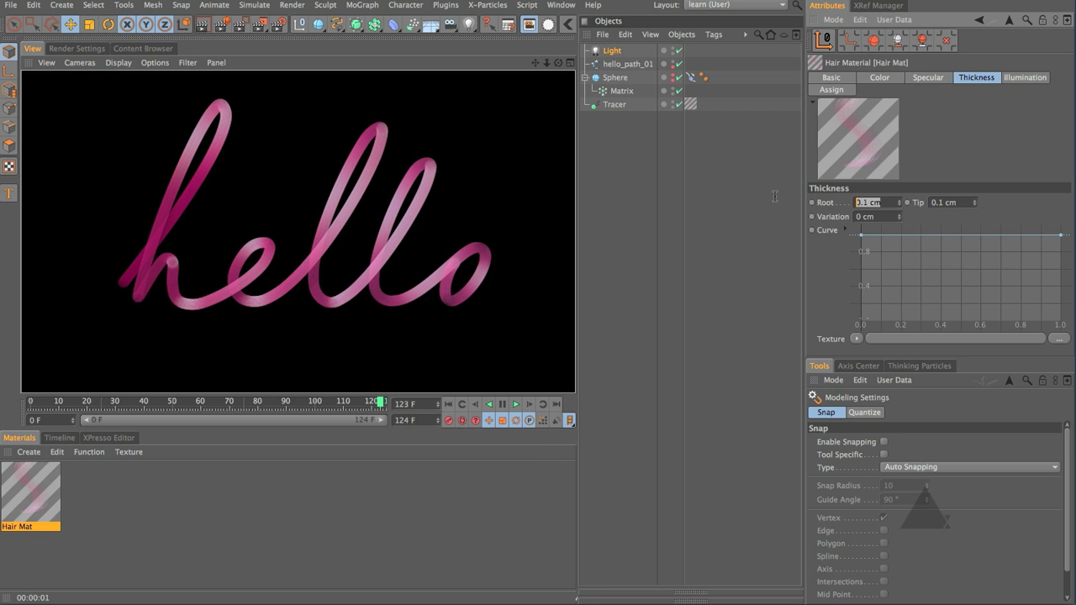
type("1")
key("Tab")
type("1")
key("Tab")
type("0.5")
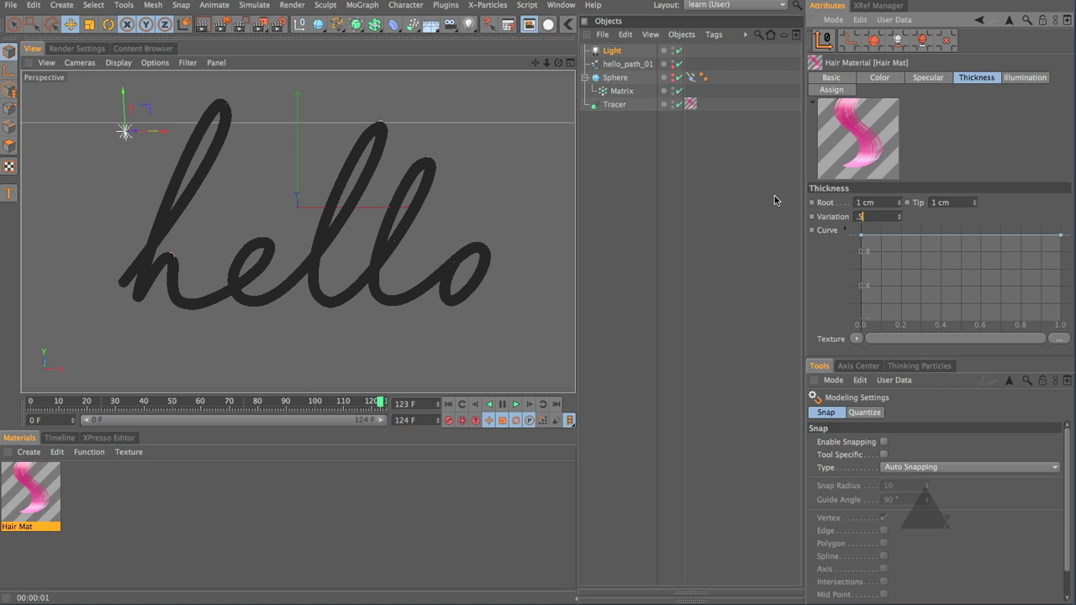
key("Return")
Copy the pink colour gradient into the newly enabled Backlit Color channel and set roughness to 55%.
left_click(876, 77)
right_click(825, 203)
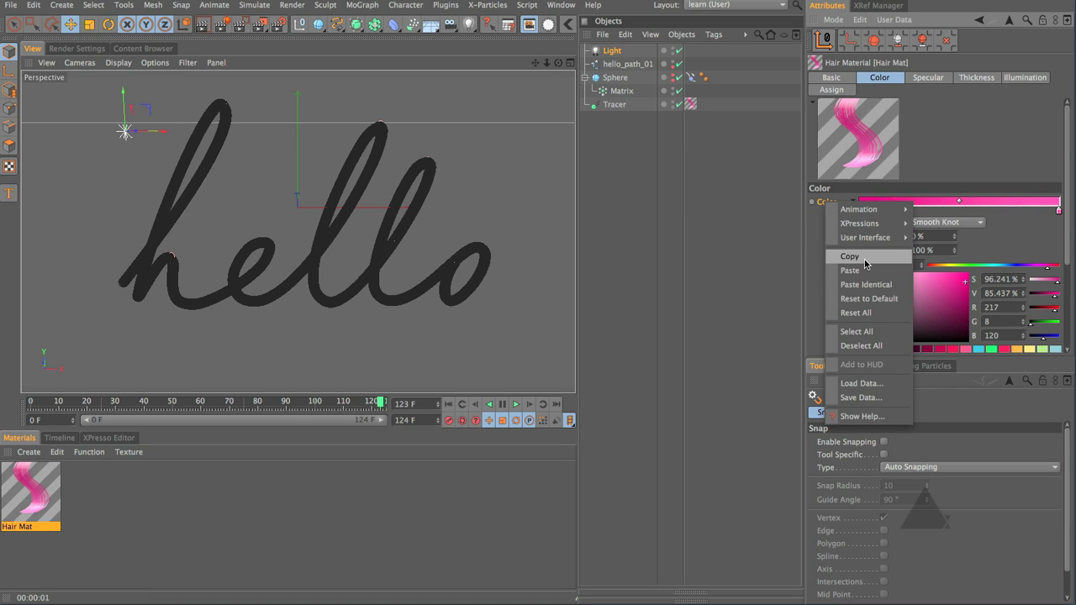
left_click(866, 264)
left_click(836, 77)
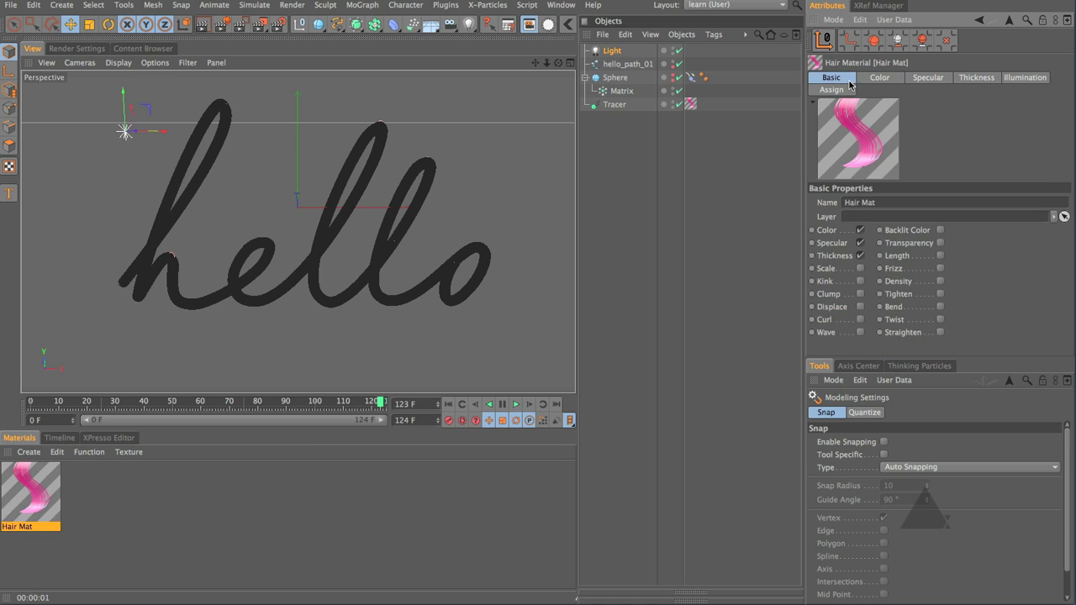
left_click(940, 229)
left_click(935, 78)
right_click(838, 223)
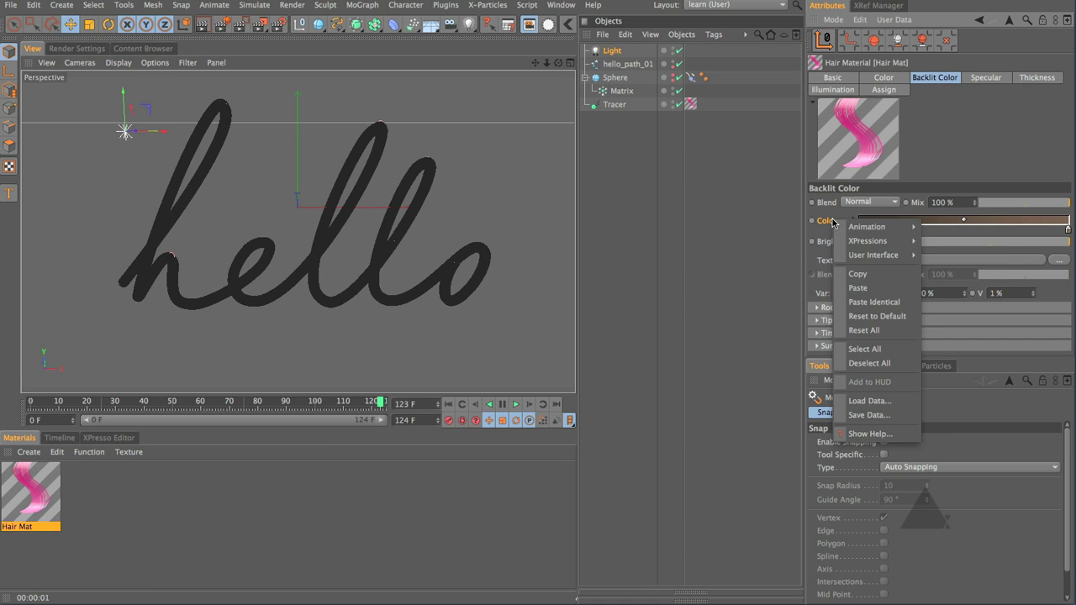
left_click(858, 287)
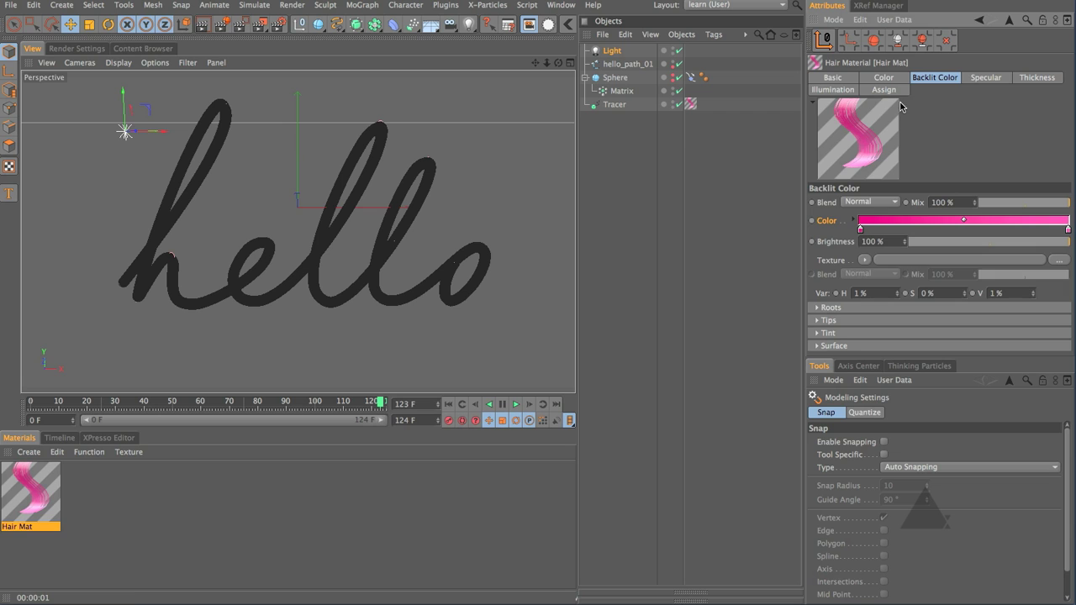
left_click(834, 89)
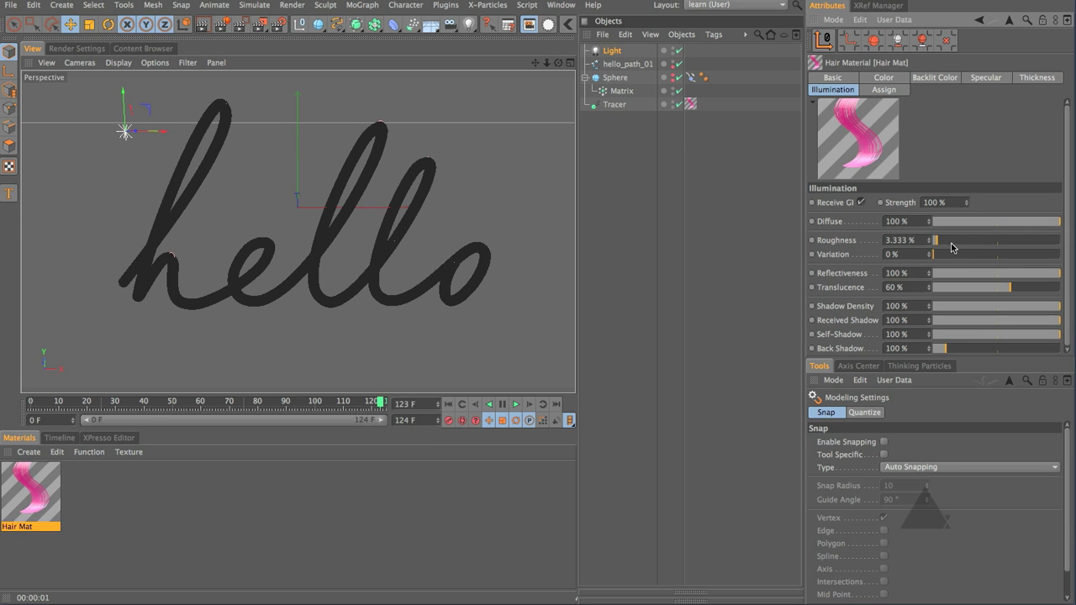
left_click_drag(952, 244, 1000, 241)
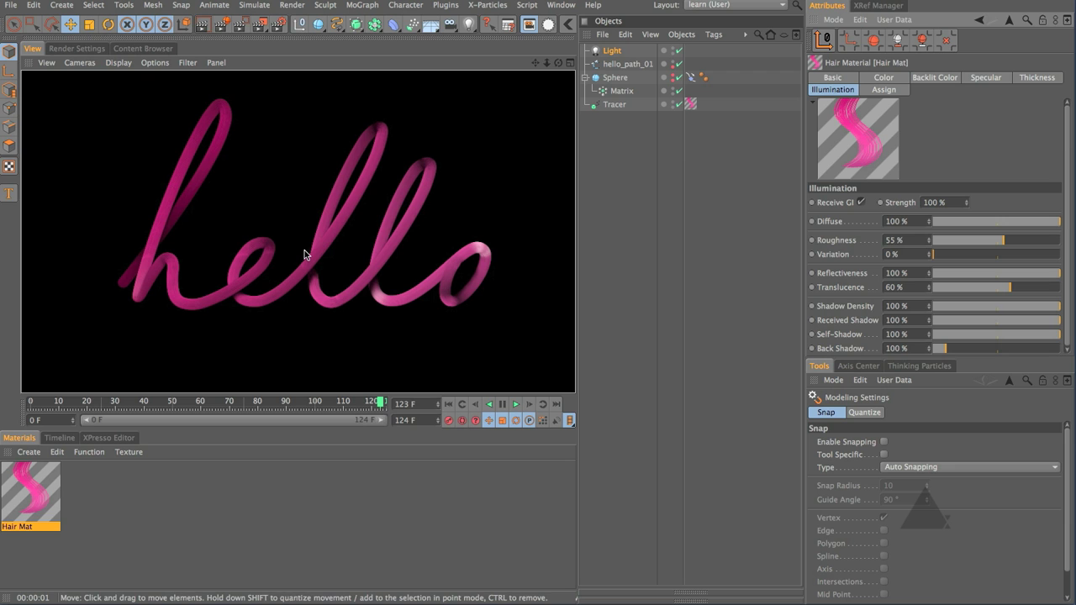
Add a Random effector to the Matrix object.
left_click(621, 91)
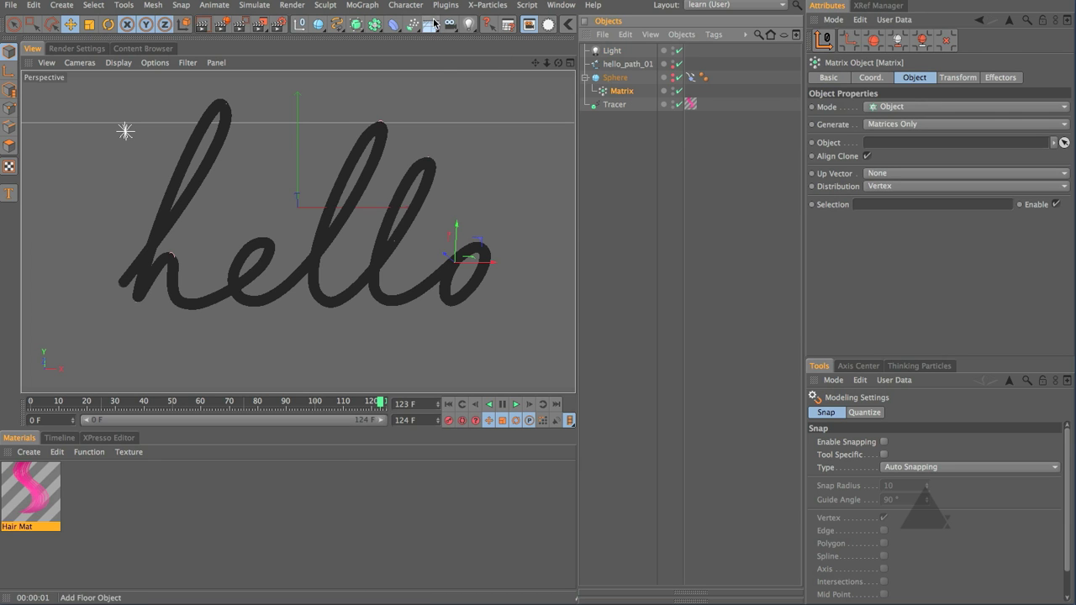
left_click(362, 5)
mouse_move(420, 25)
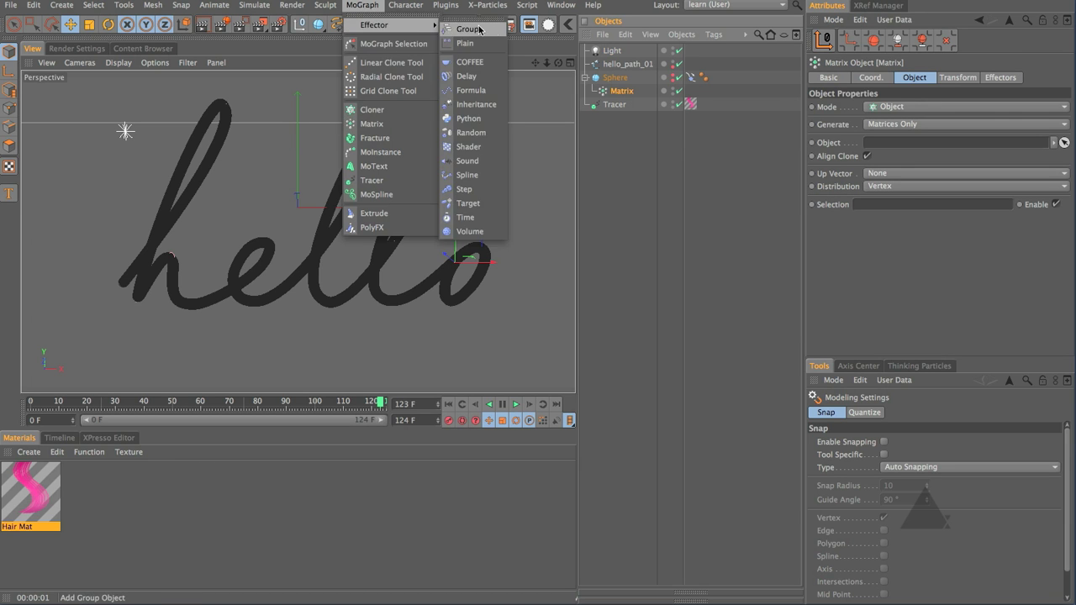
left_click(480, 134)
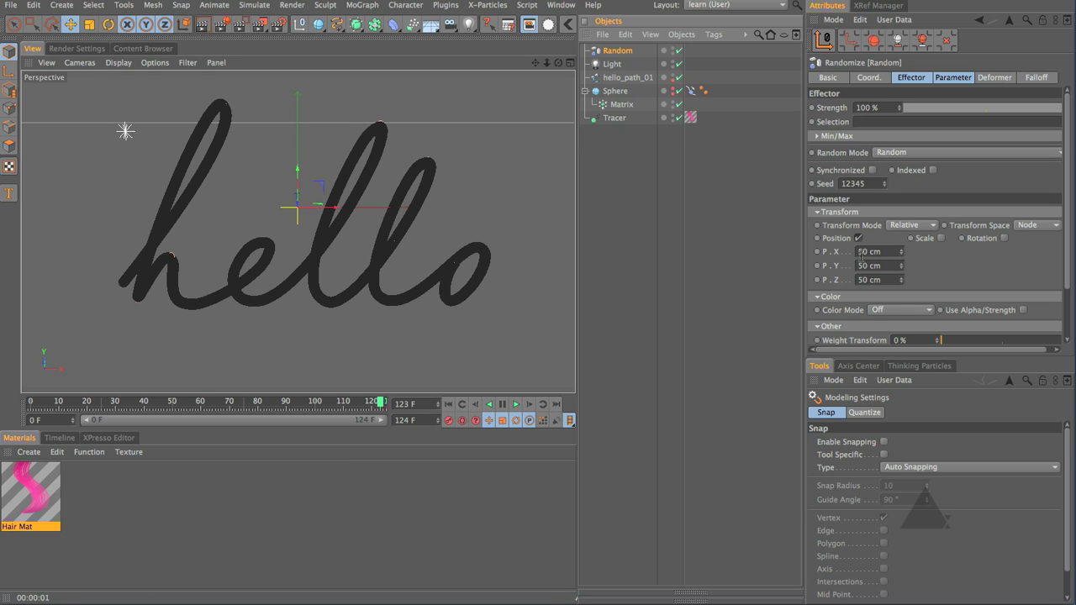
Set the Random effector's X, Y and Z position offsets to 20 cm.
left_click(888, 253)
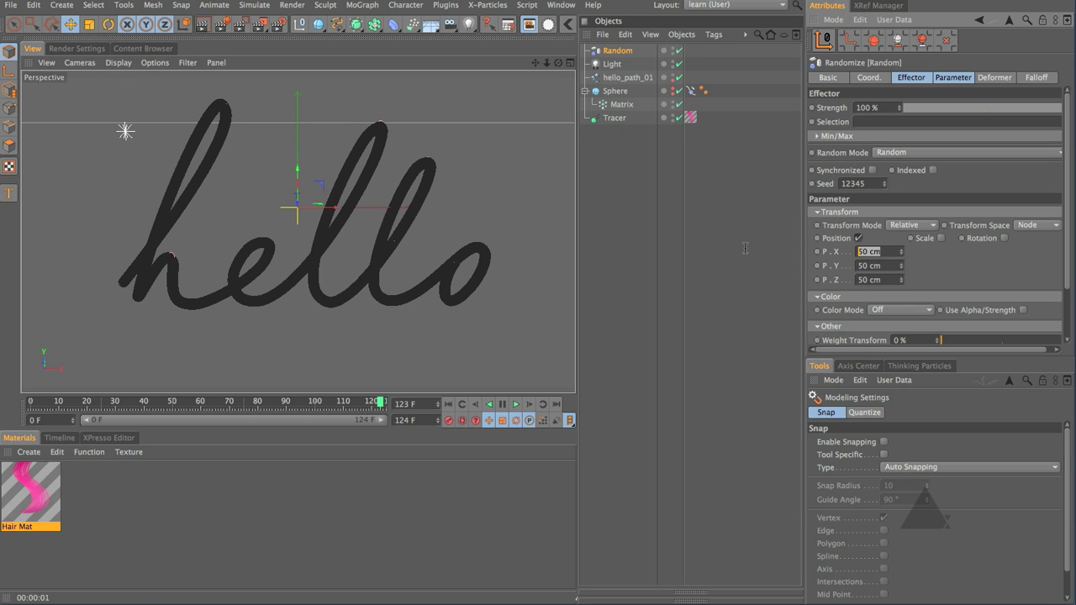
type("20")
key("Tab")
type("202")
key("Tab")
type("20")
key("shift+Tab")
type("20")
key("Return")
Switch the effector to Noise mode with 50% animation speed and 5% scale.
left_click(923, 153)
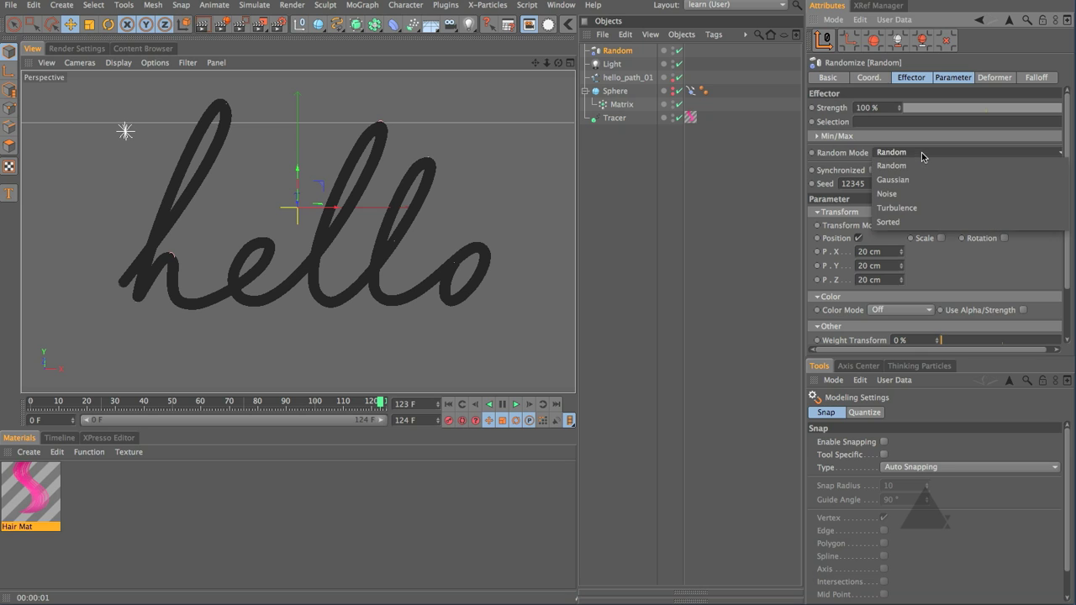
left_click(901, 195)
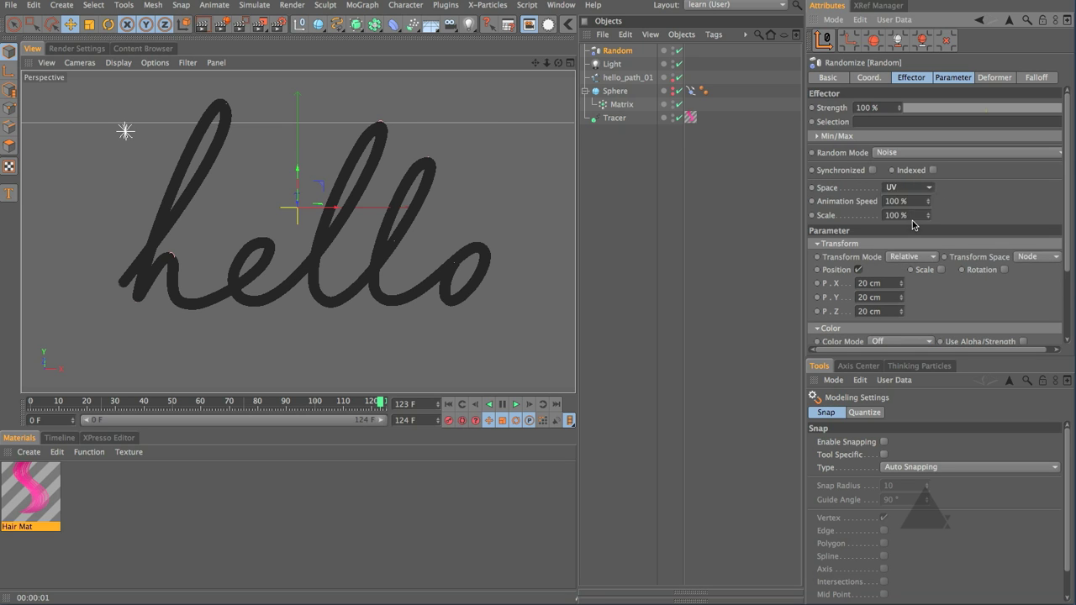
left_click(912, 202)
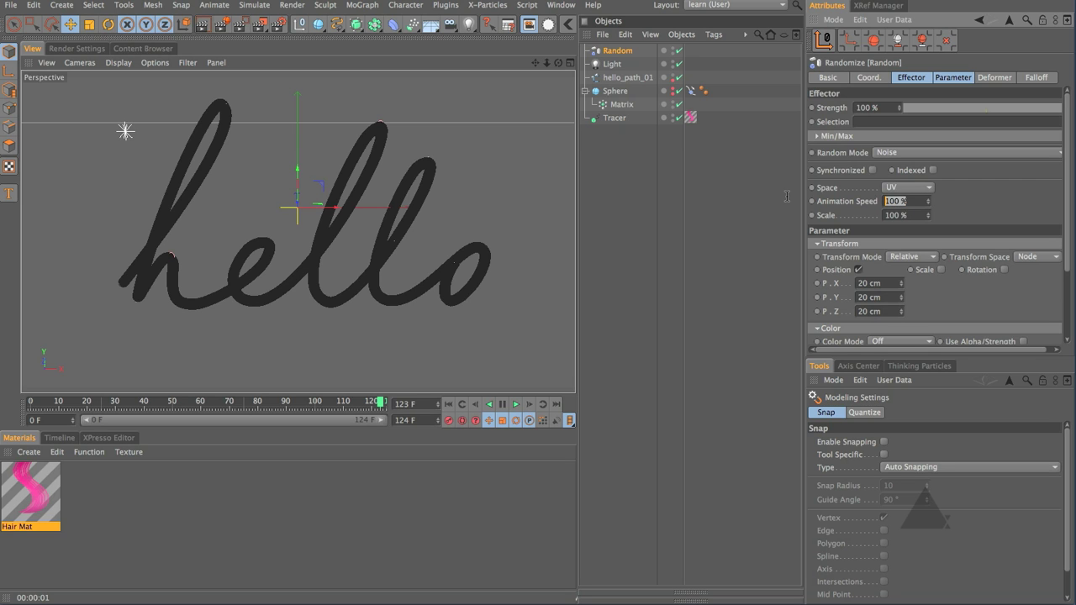
type("50")
key("Return")
left_click(911, 215)
type("5")
key("Return")
Preview the stroke animation from the first frame.
left_click(448, 405)
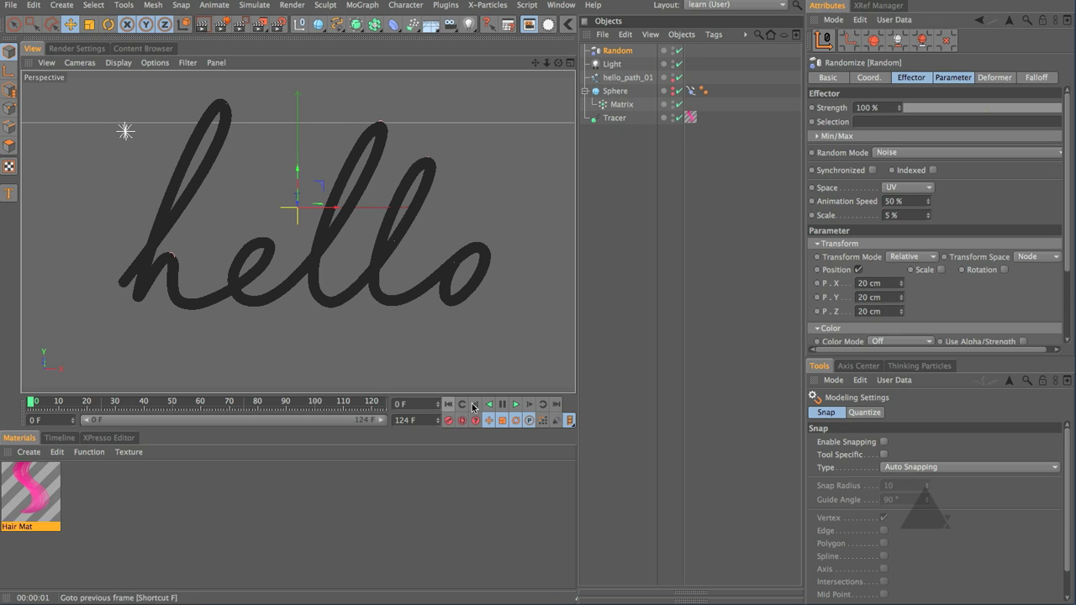
left_click(515, 405)
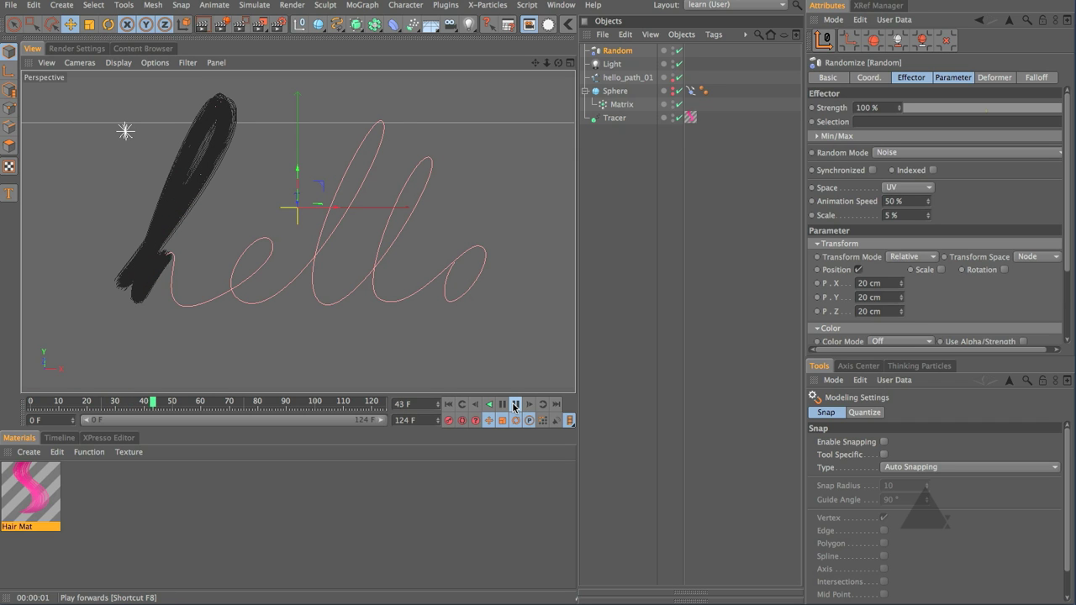
left_click(514, 405)
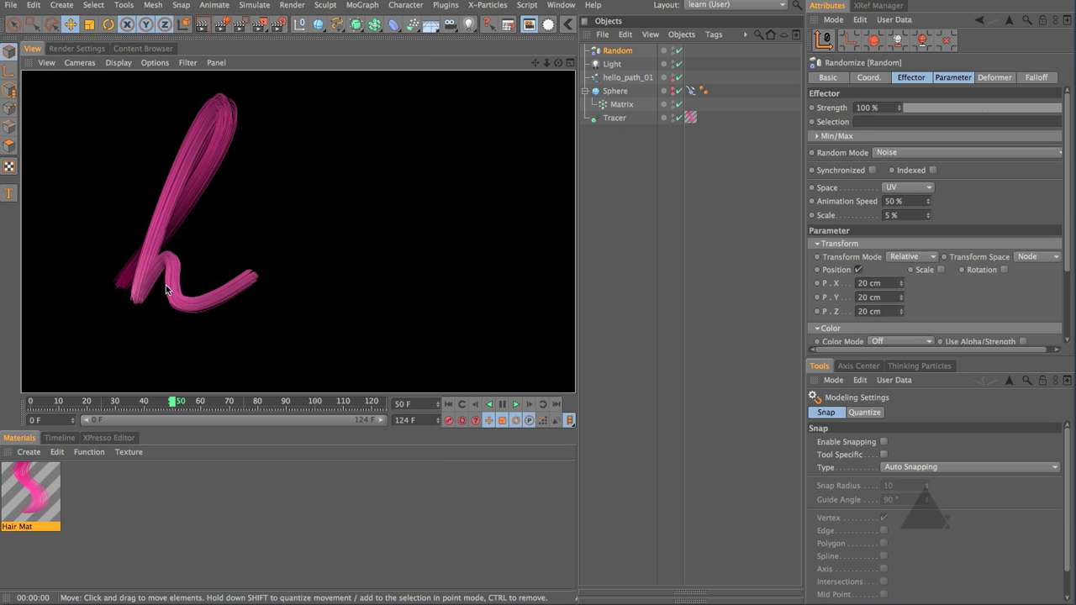
Change the Random effector offsets to 15 cm X, 15 cm Y and 0 cm Z.
left_click(874, 283)
type("15")
key("Tab")
type("15")
key("Tab")
type("0")
key("Return")
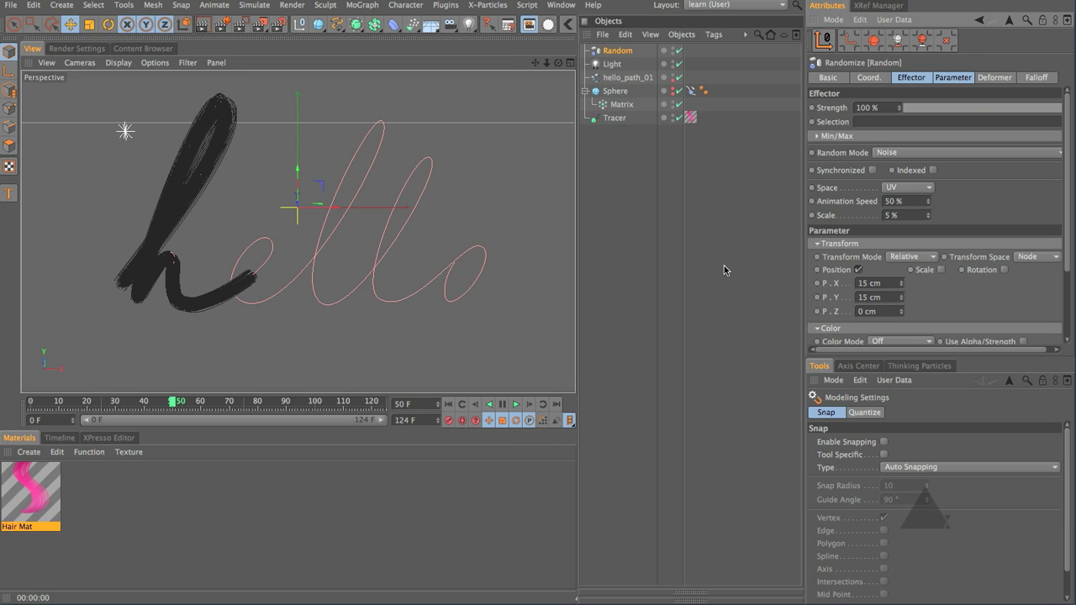
Replay the animation, view the strokes from the side and render the pink hair.
left_click(448, 405)
left_click(516, 404)
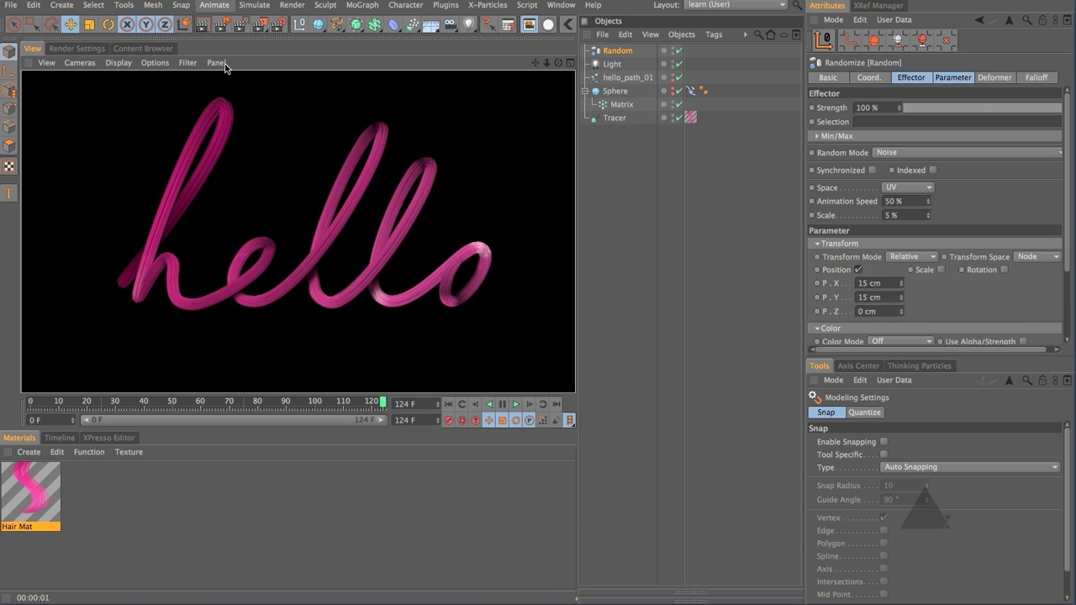
mouse_move(307, 235)
left_mouse_down("alt")
mouse_move(384, 228)
mouse_move(295, 227)
mouse_move(86, 166)
mouse_move(257, 358)
mouse_move(469, 272)
mouse_move(222, 233)
mouse_move(361, 243)
mouse_move(356, 269)
mouse_move(325, 233)
mouse_move(299, 246)
mouse_move(321, 248)
left_mouse_up("alt")
scroll(361, 244, "down", 5)
key("ctrl+r")
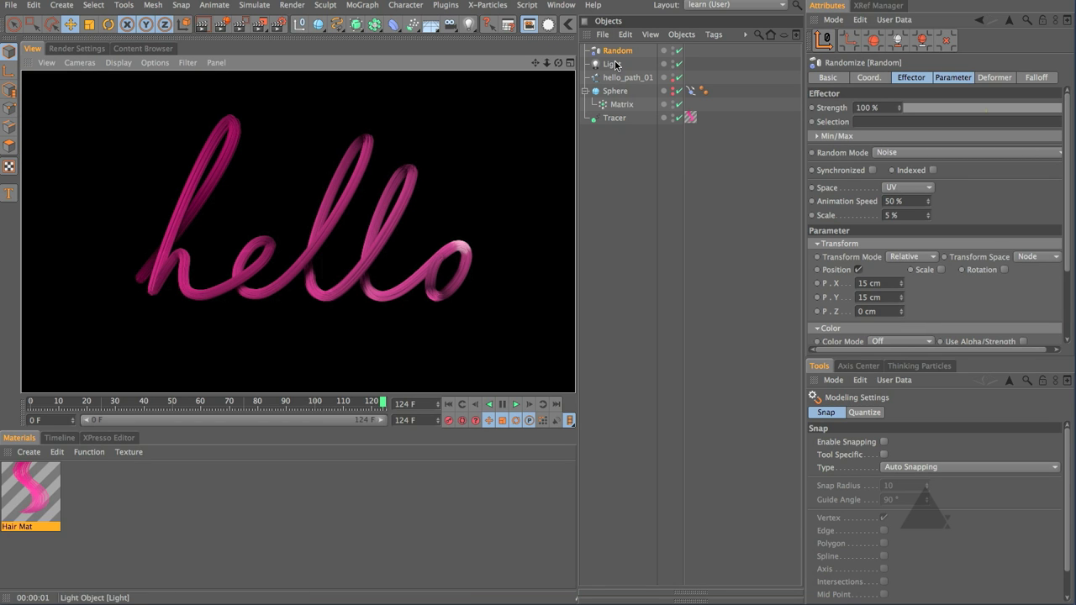
Delete the Random effector, Matrix and Tracer objects.
key("Delete")
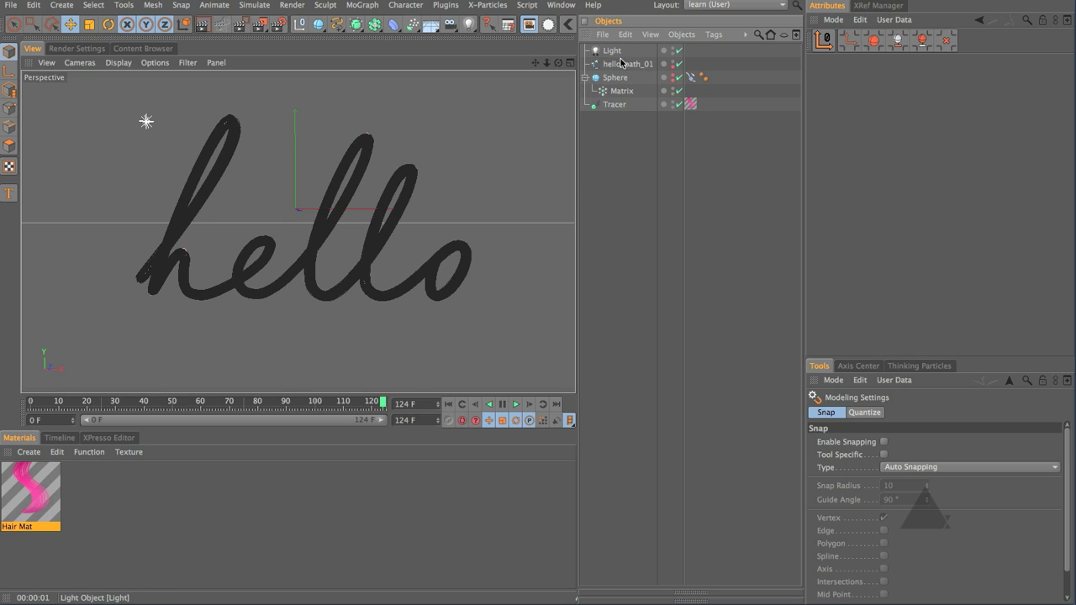
left_click(626, 90)
key("Delete")
left_click(617, 95)
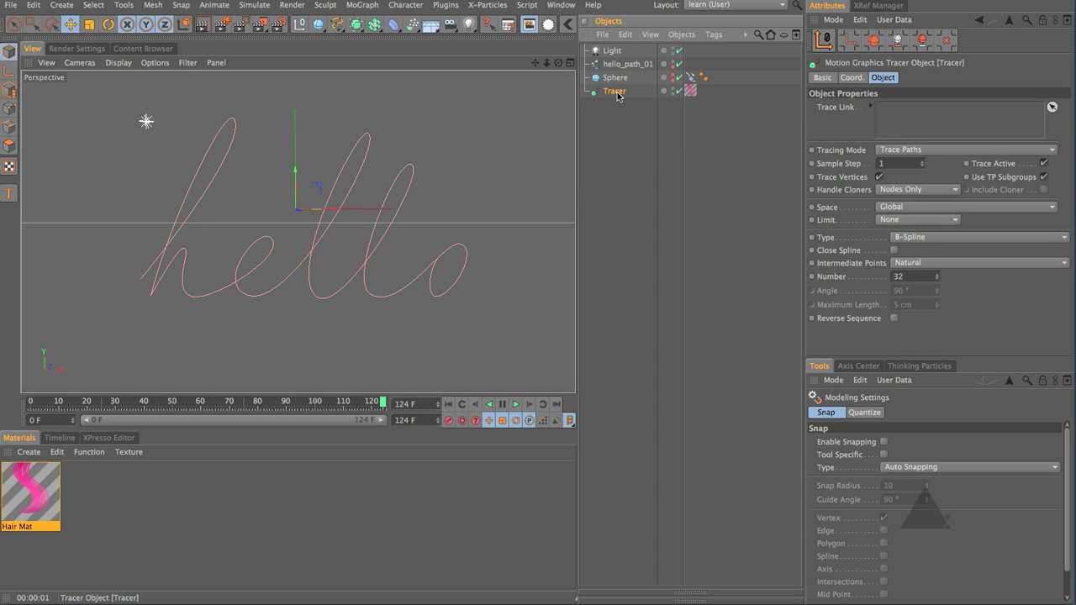
key("Delete")
Add an X-Particles system with an Emitter under it.
left_click(487, 5)
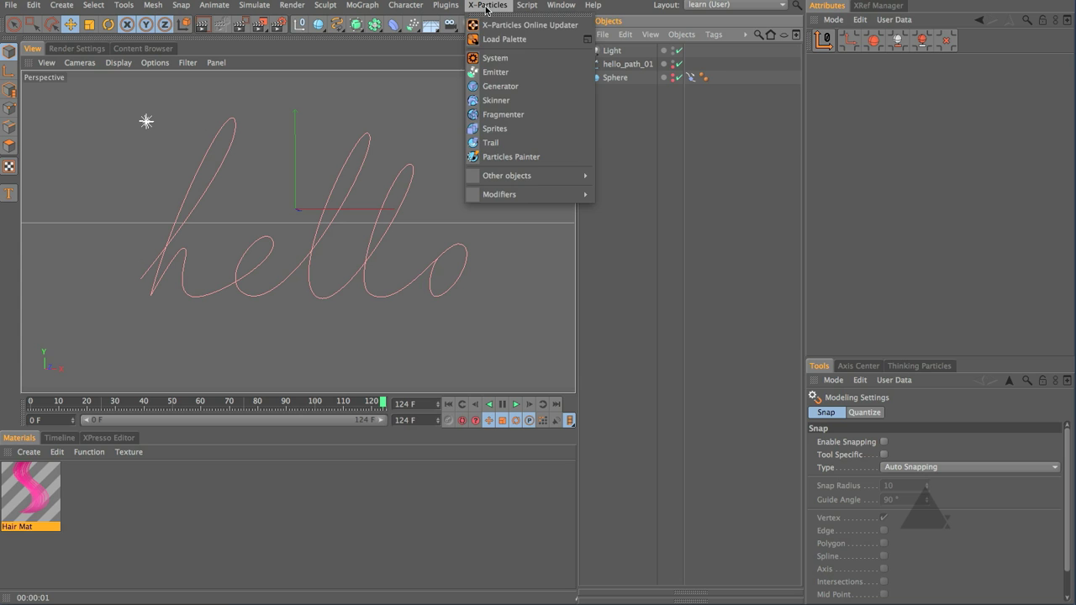
left_click(496, 58)
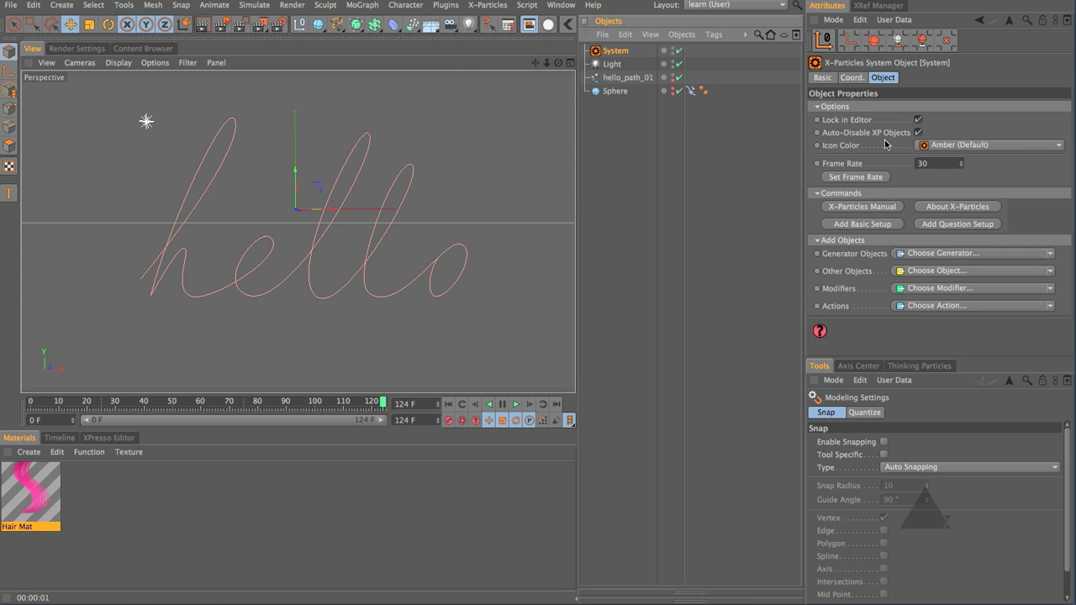
left_click(930, 253)
left_click(931, 281)
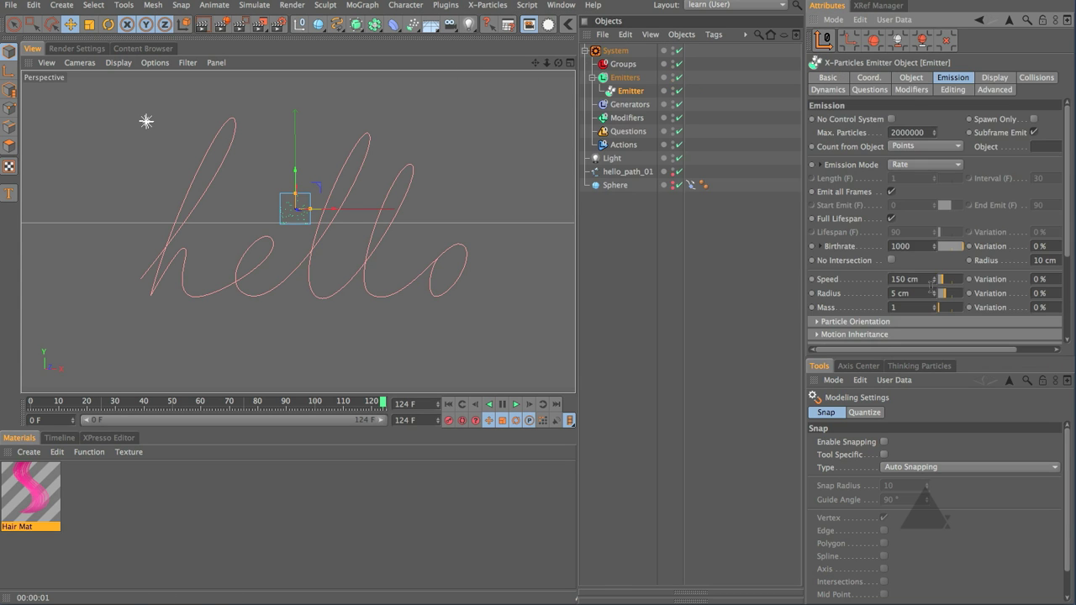
Make the Emitter emit from the Sphere's object volume and preview the particles.
left_click(911, 77)
left_click(899, 145)
left_click(892, 214)
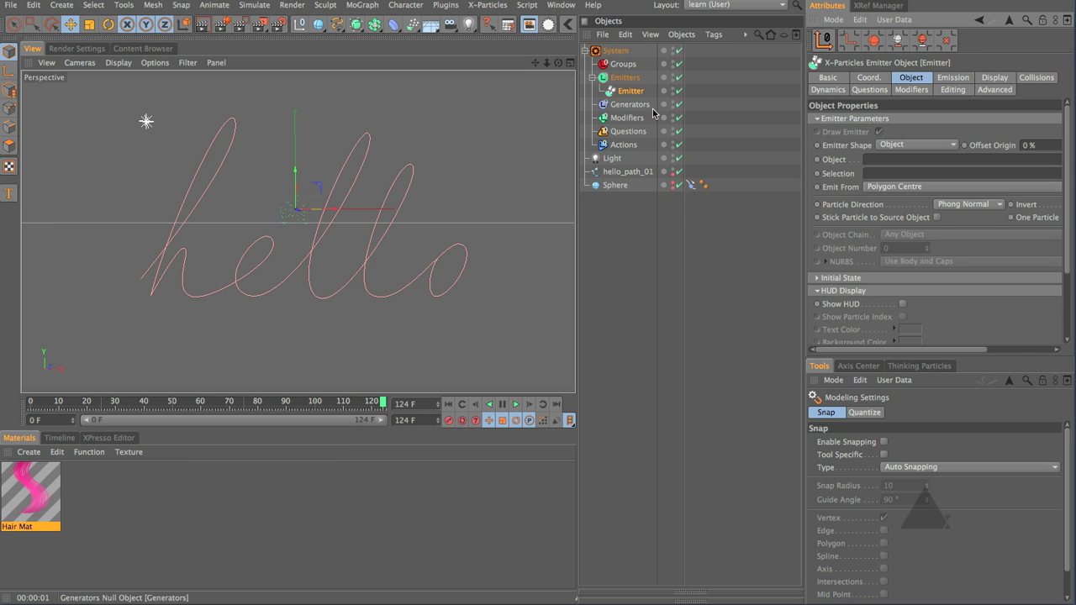
left_click_drag(620, 186, 883, 159)
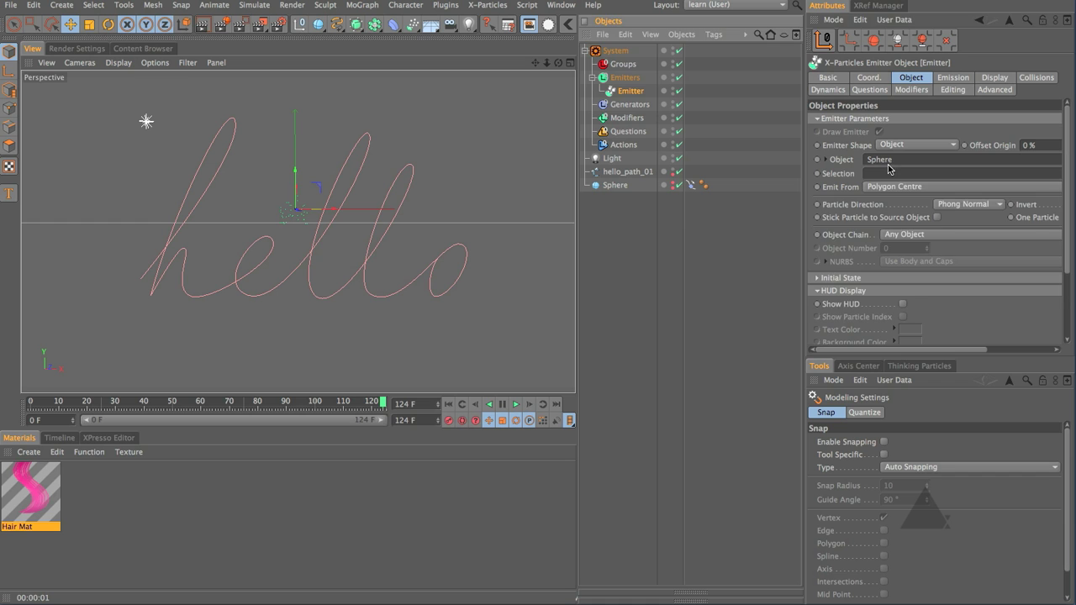
left_click(893, 187)
left_click(890, 284)
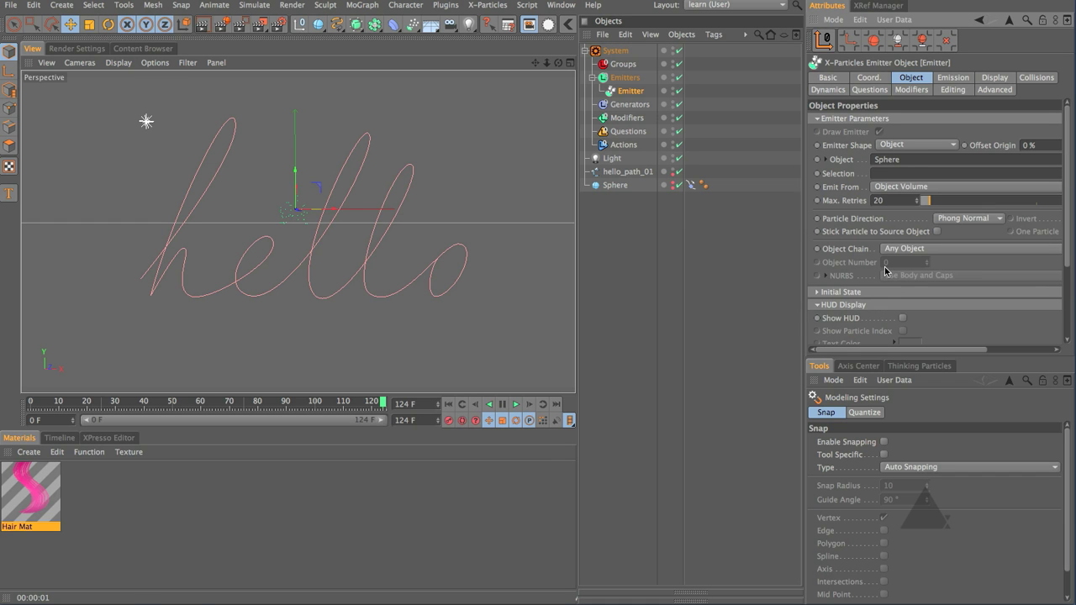
left_click(516, 405)
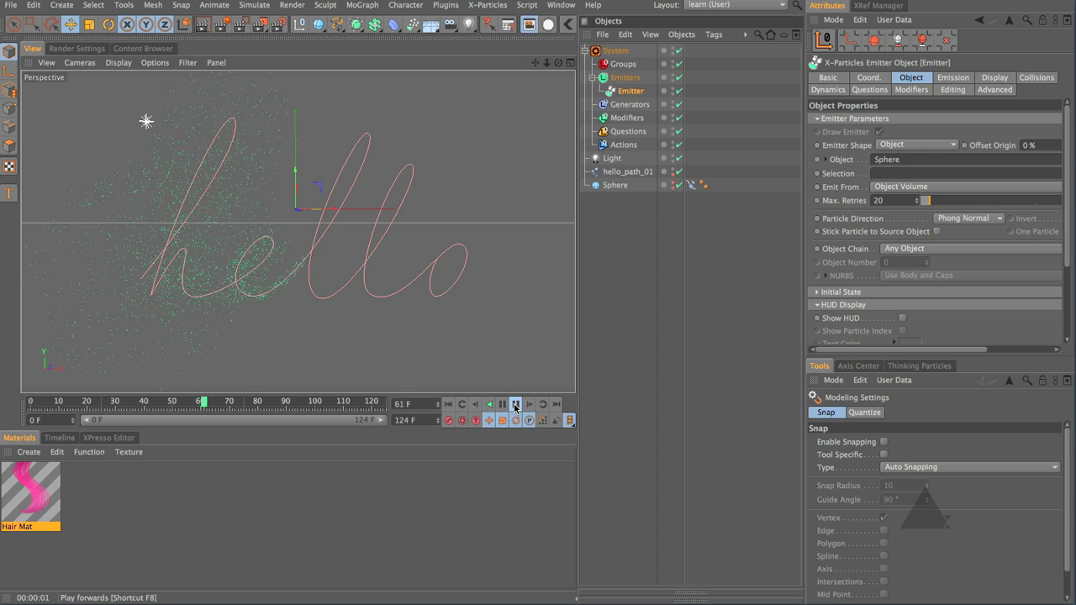
left_click(449, 404)
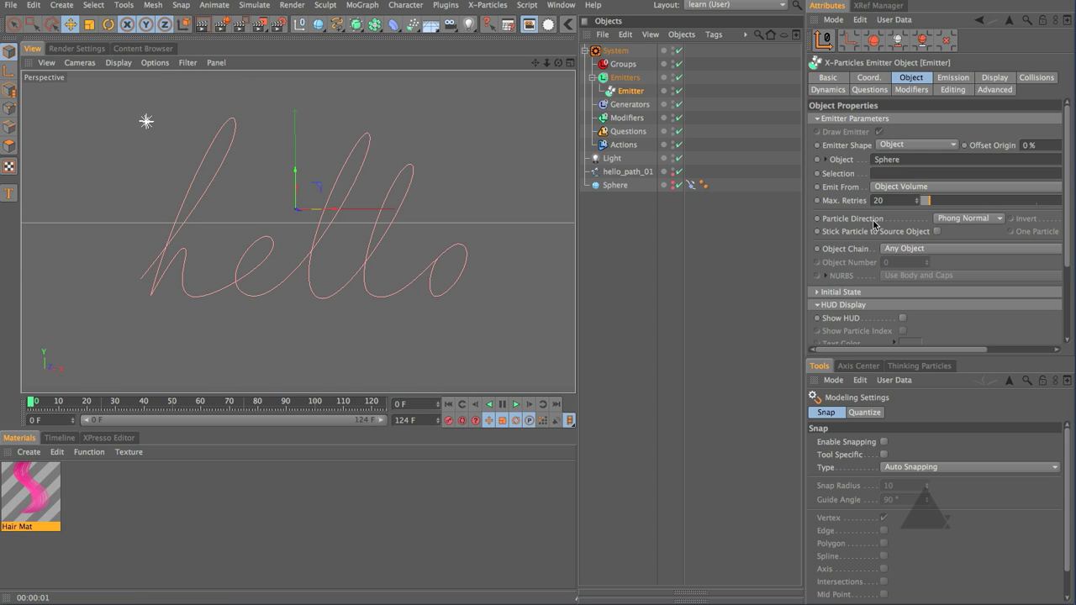
Set the emission mode to Pulse with Emit all Frames off, and preview it.
left_click(954, 78)
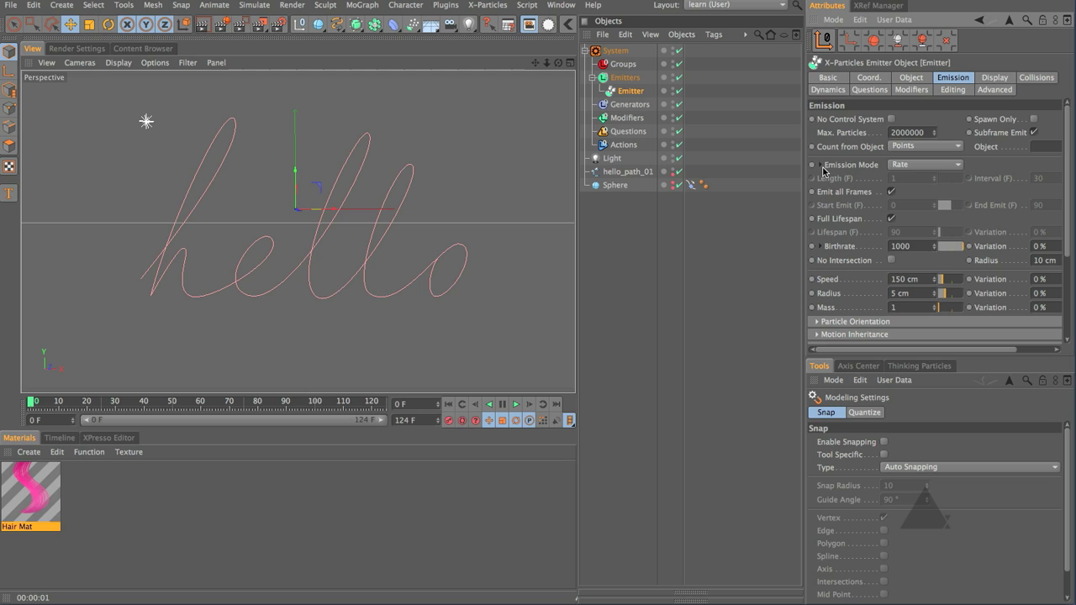
left_click(920, 164)
left_click(921, 193)
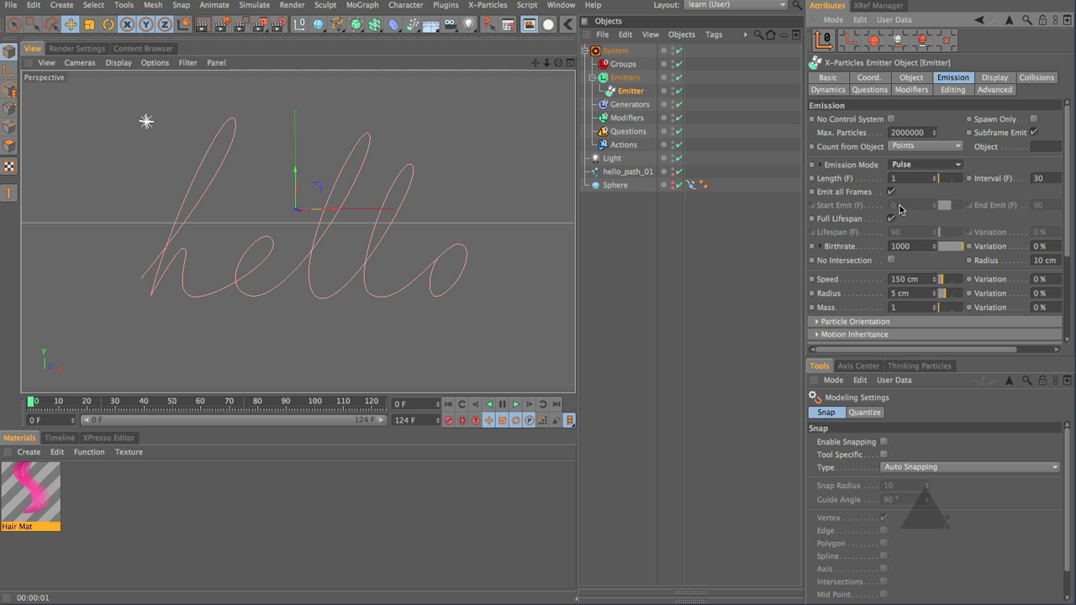
left_click(892, 192)
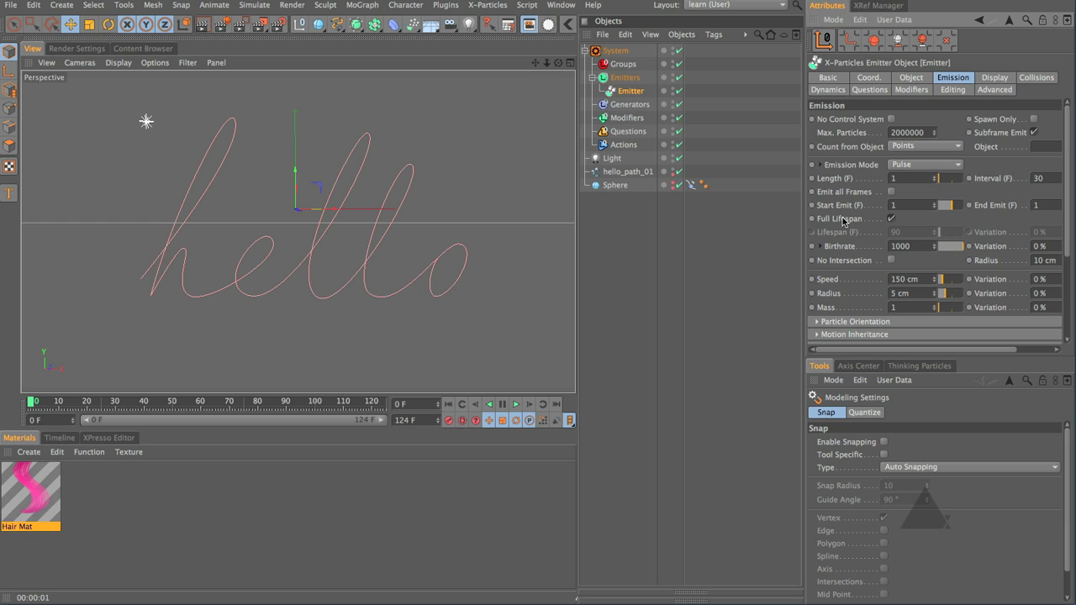
left_click(517, 404)
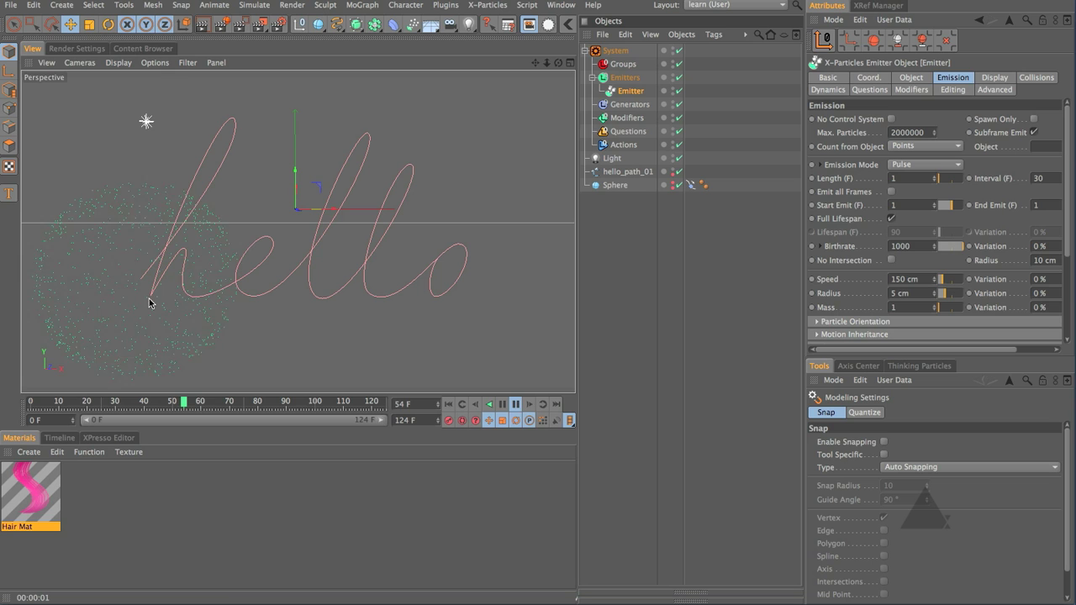
left_click(517, 405)
left_click(448, 404)
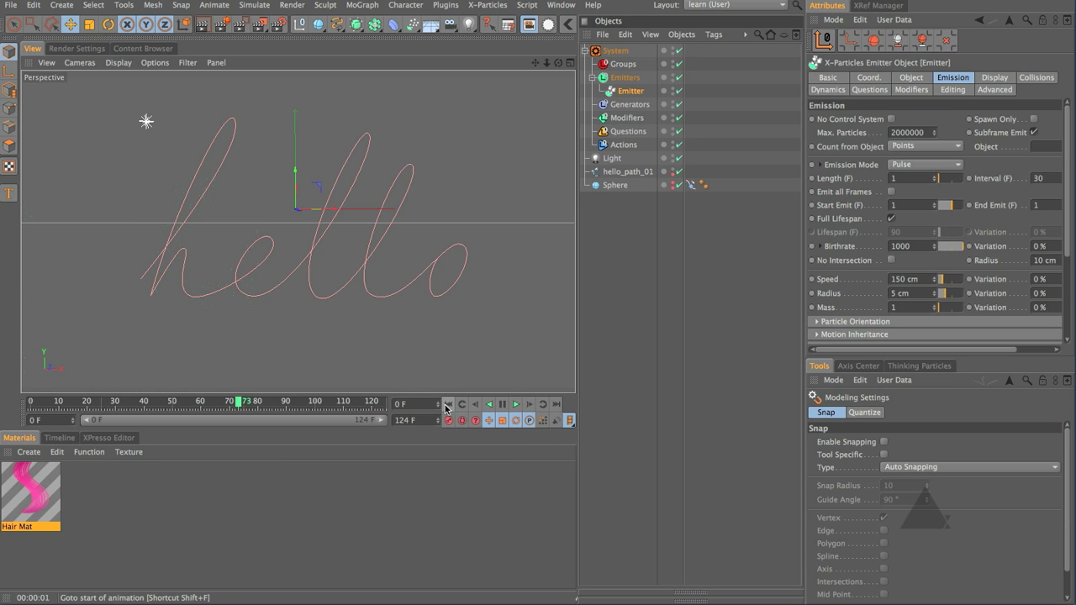
Set the particle speed to 0 cm and check the result.
left_click(912, 280)
type("0")
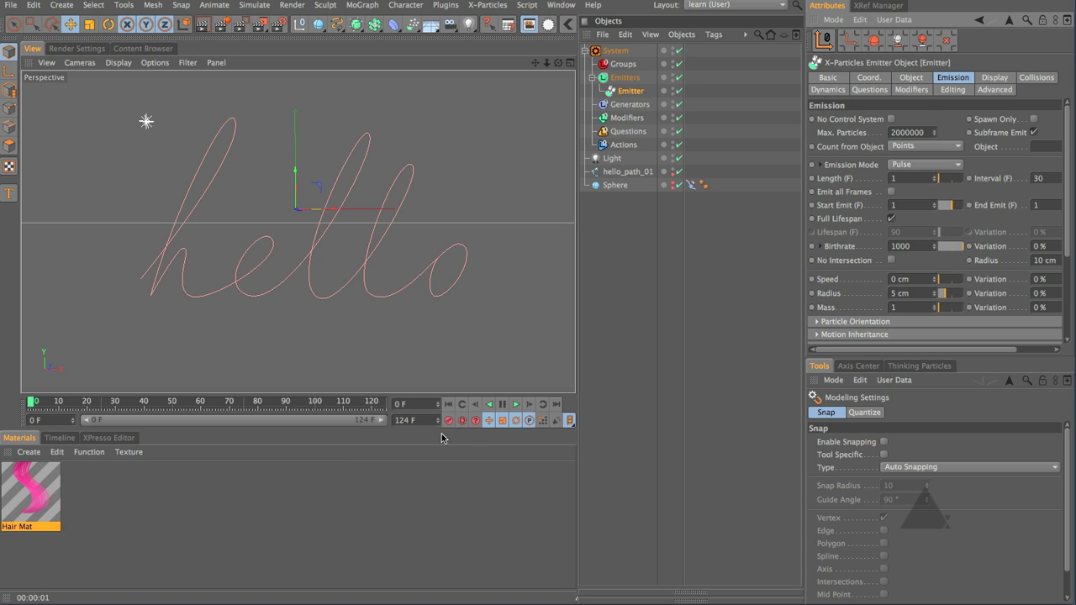
left_click(516, 405)
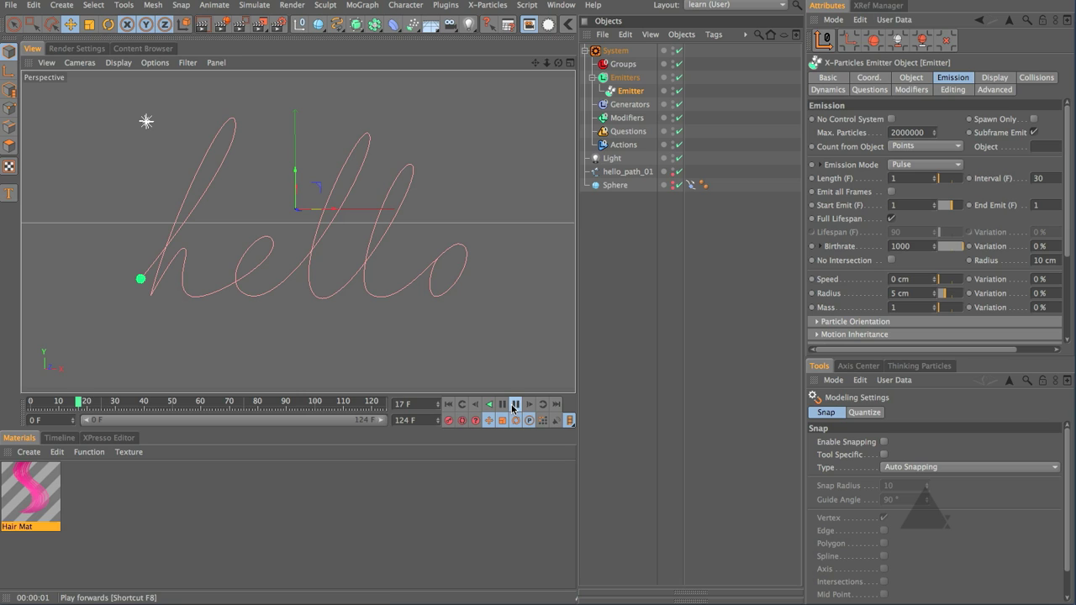
left_click(515, 404)
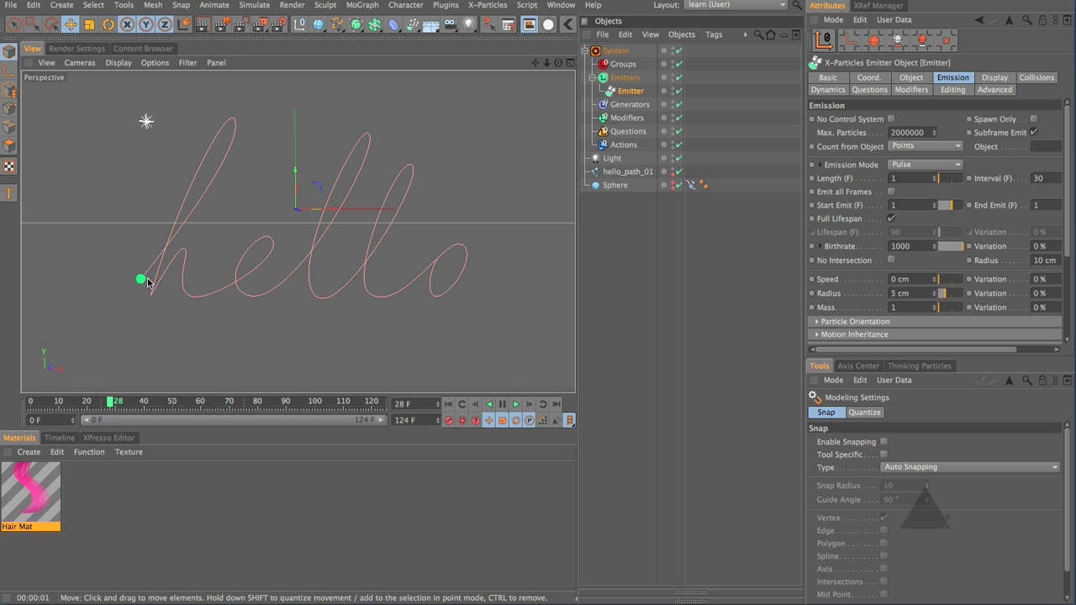
left_click(448, 405)
Set the Birthrate to 100 and preview the pulse again.
left_click(914, 246)
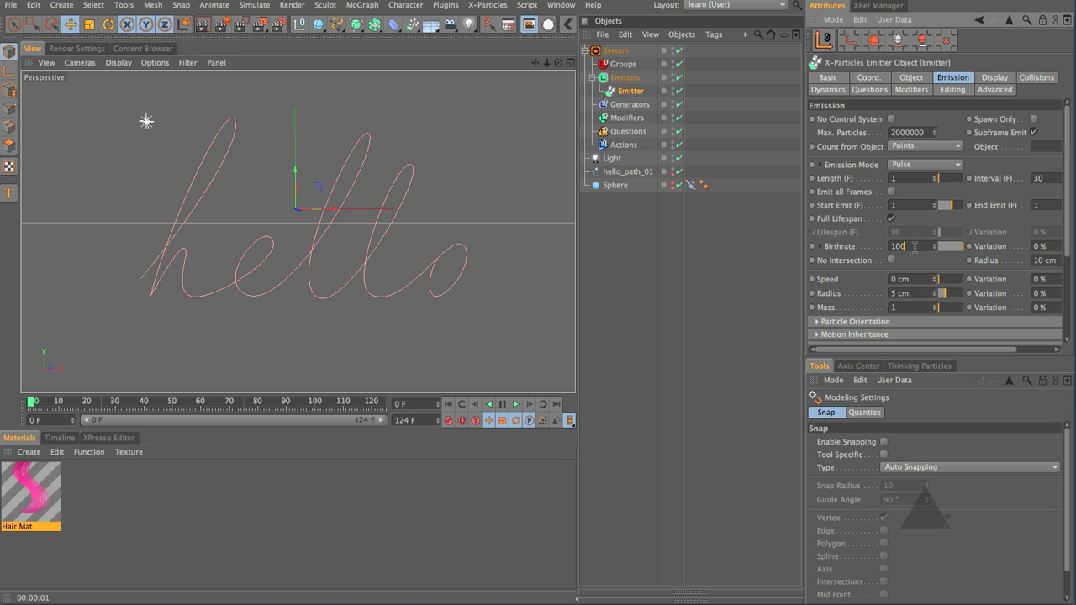
key("Return")
left_click(517, 405)
left_click(516, 405)
left_click(448, 405)
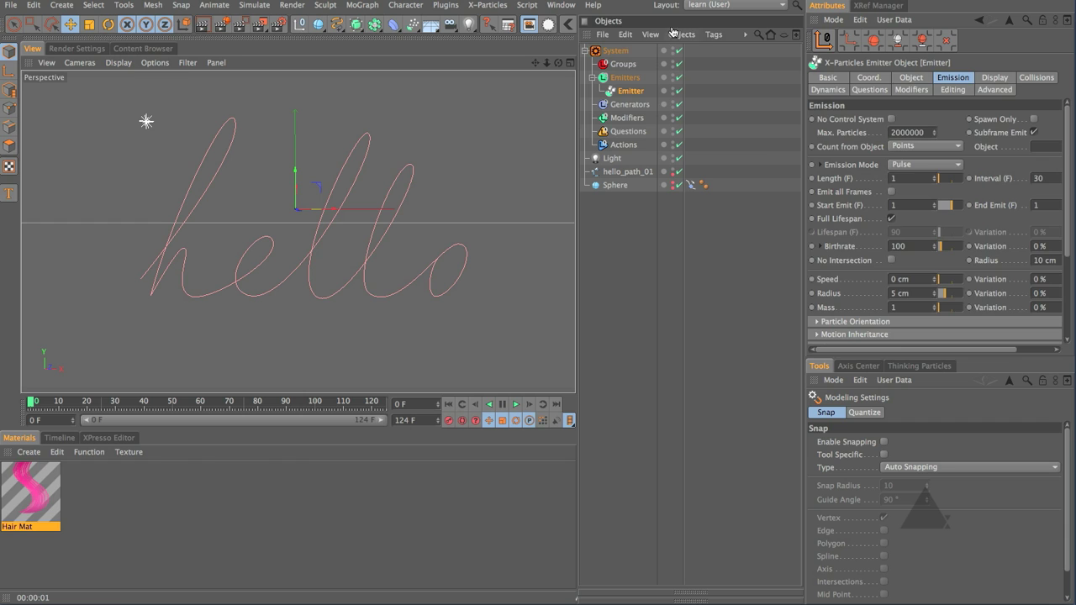
Add a Cover/Target modifier targeting the Sphere's Object Volume.
left_click(620, 51)
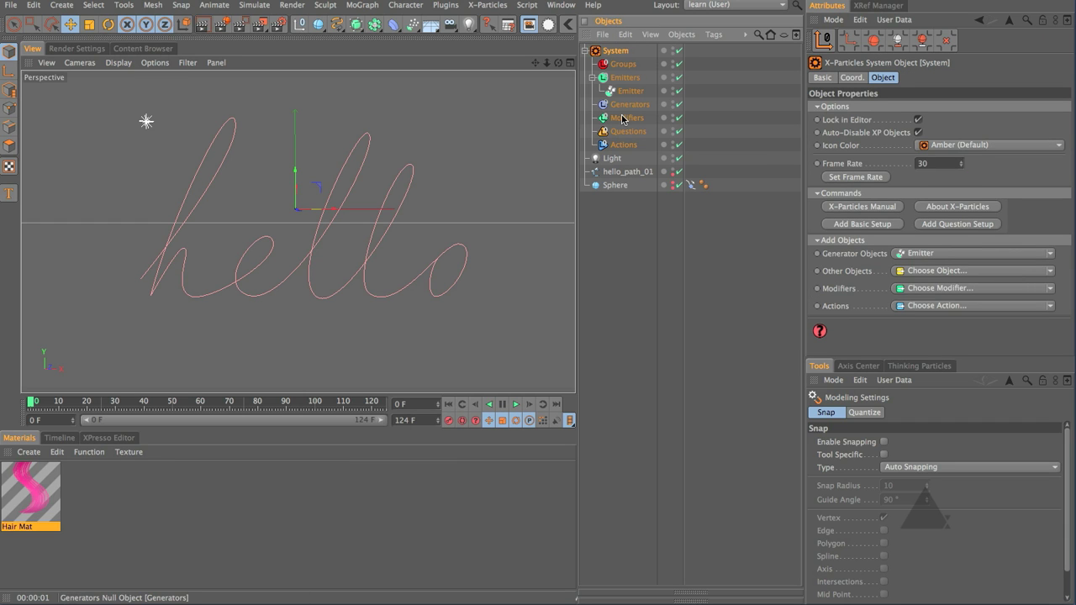
left_click(930, 288)
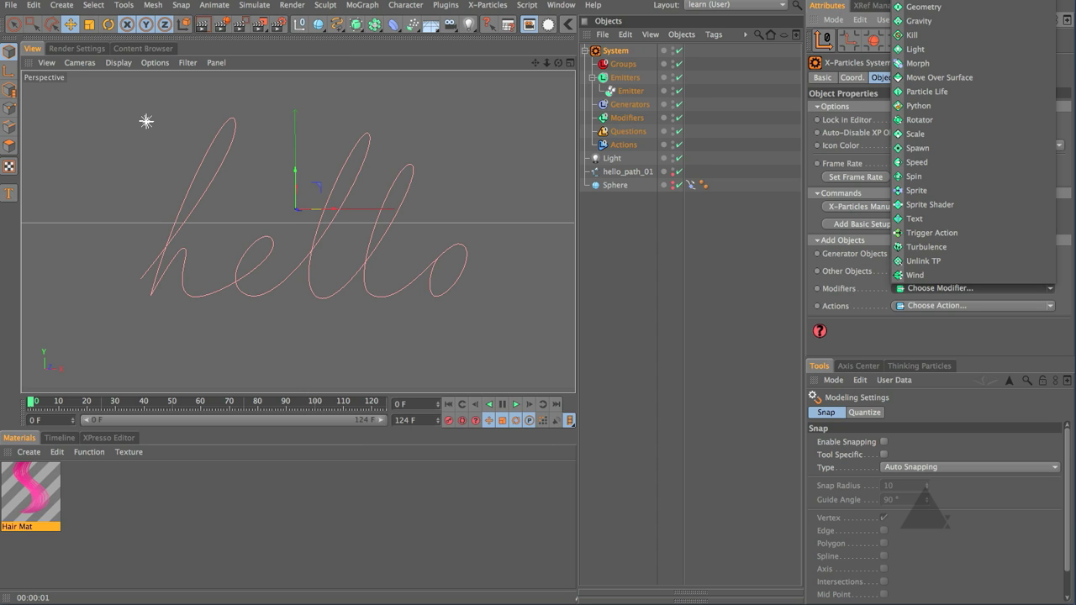
left_click(923, 7)
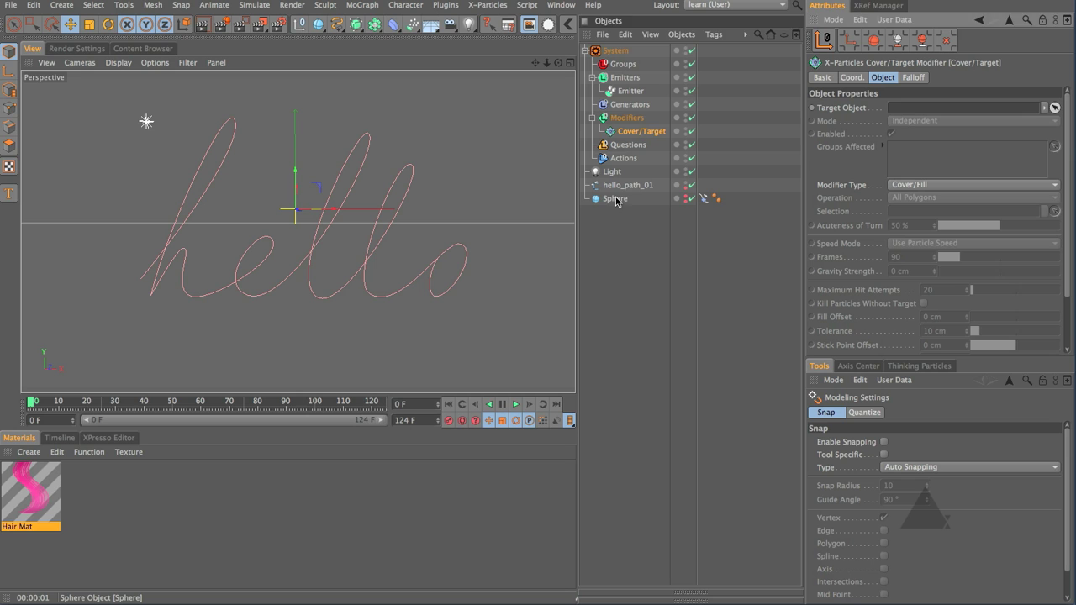
left_click_drag(614, 200, 929, 109)
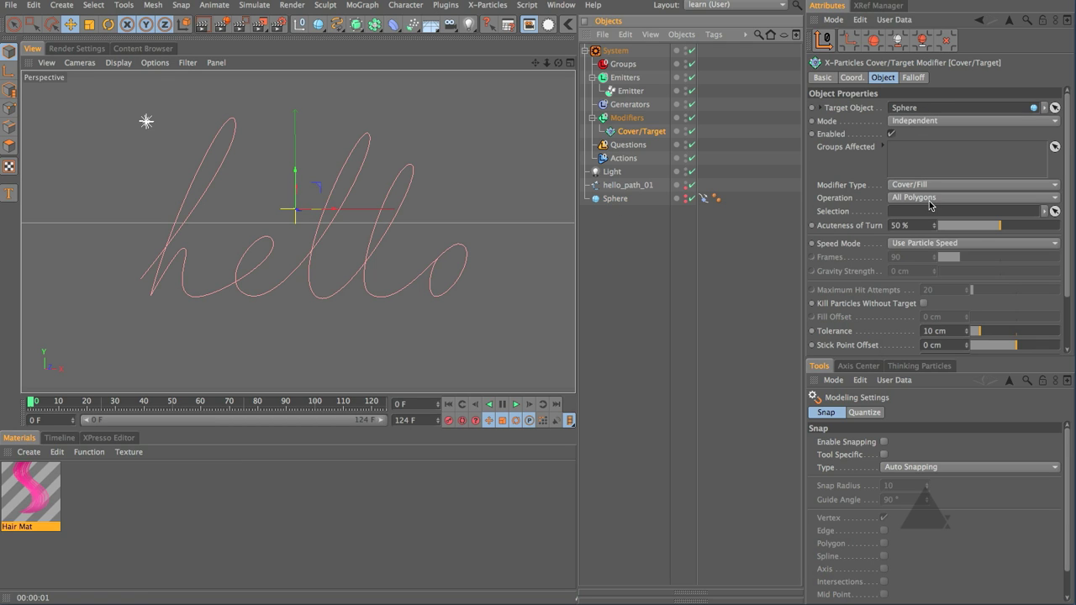
left_click(932, 204)
left_click(933, 292)
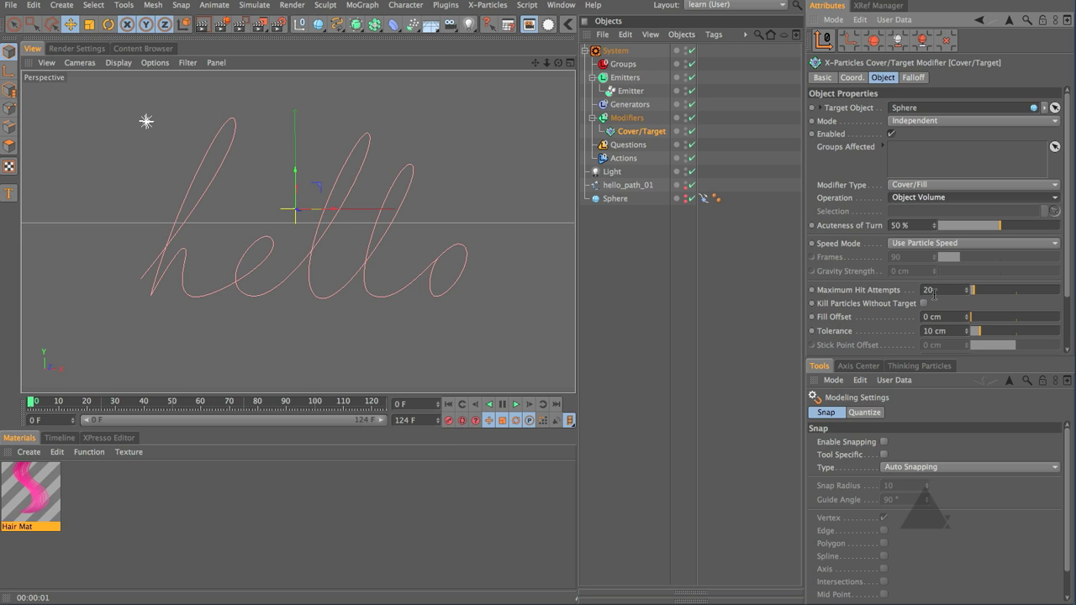
Raise the modifier's Tolerance to 100 cm and preview the result.
left_click(515, 404)
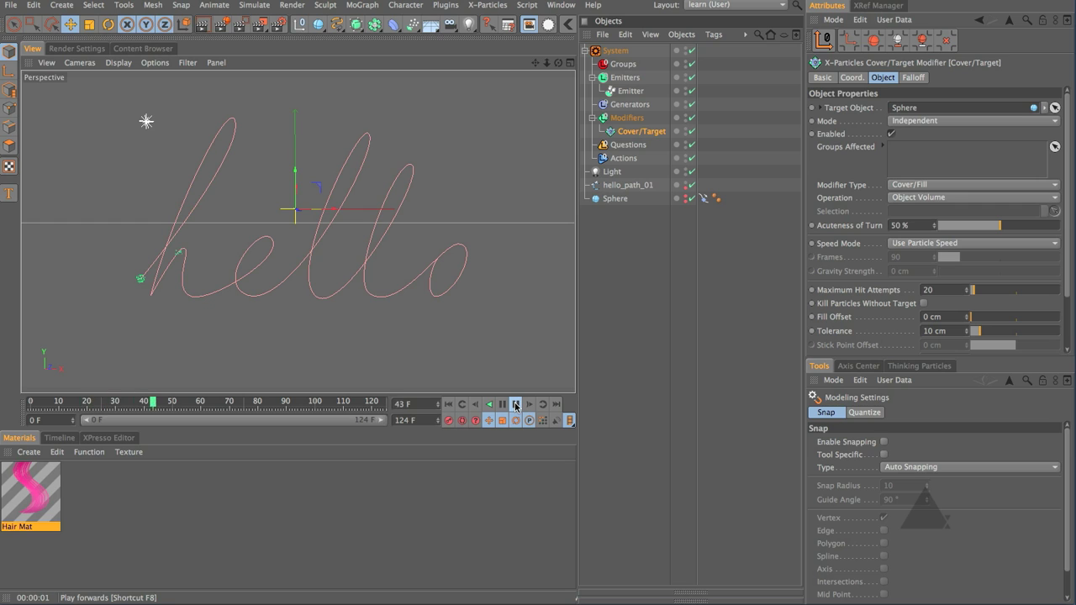
left_click(515, 404)
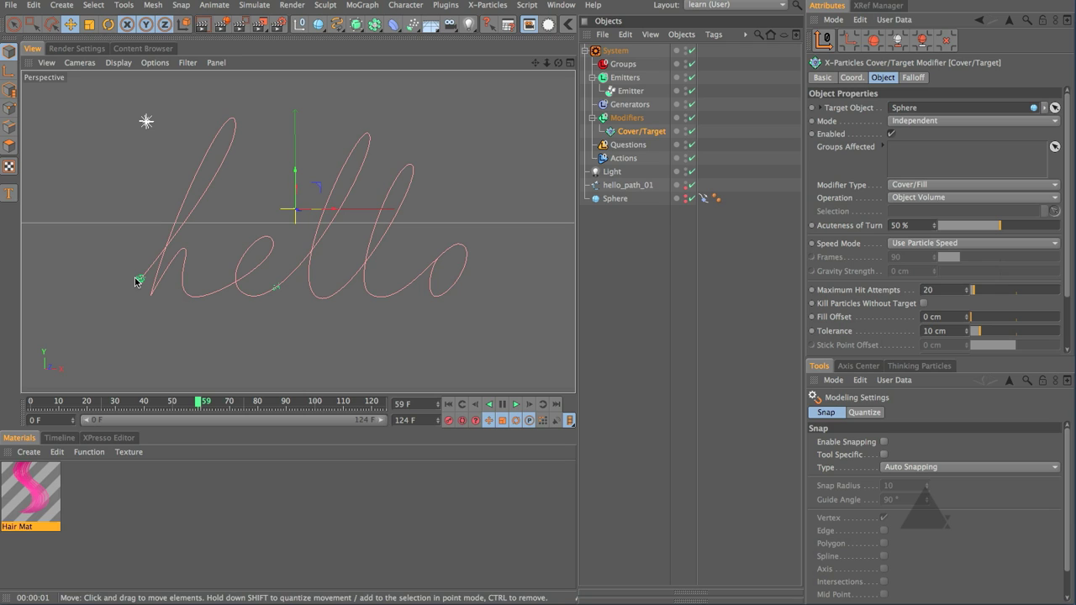
left_click(448, 404)
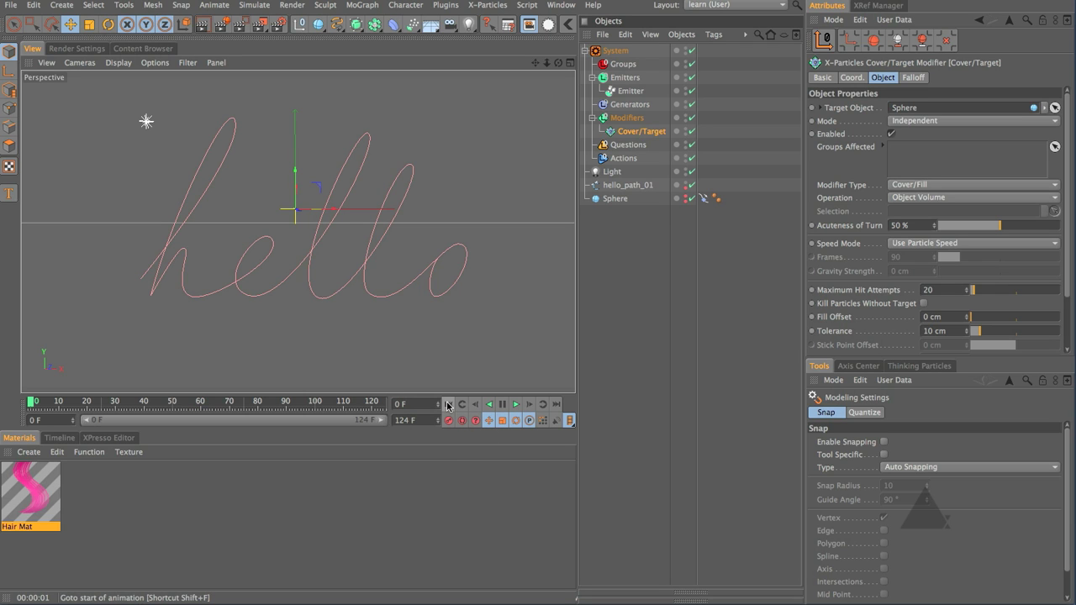
left_click_drag(992, 332, 1061, 331)
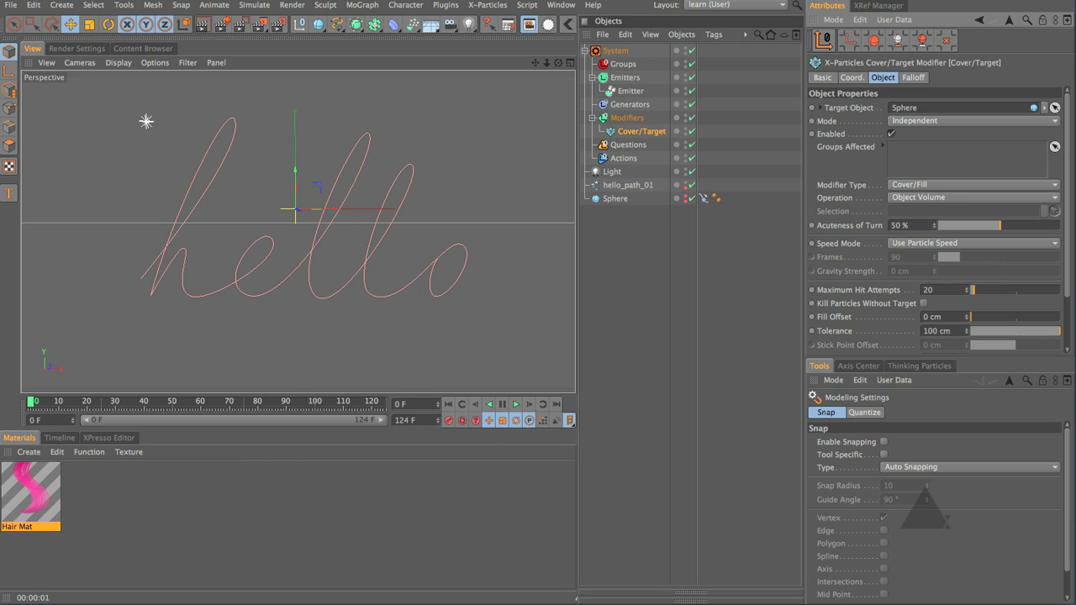
left_click(516, 404)
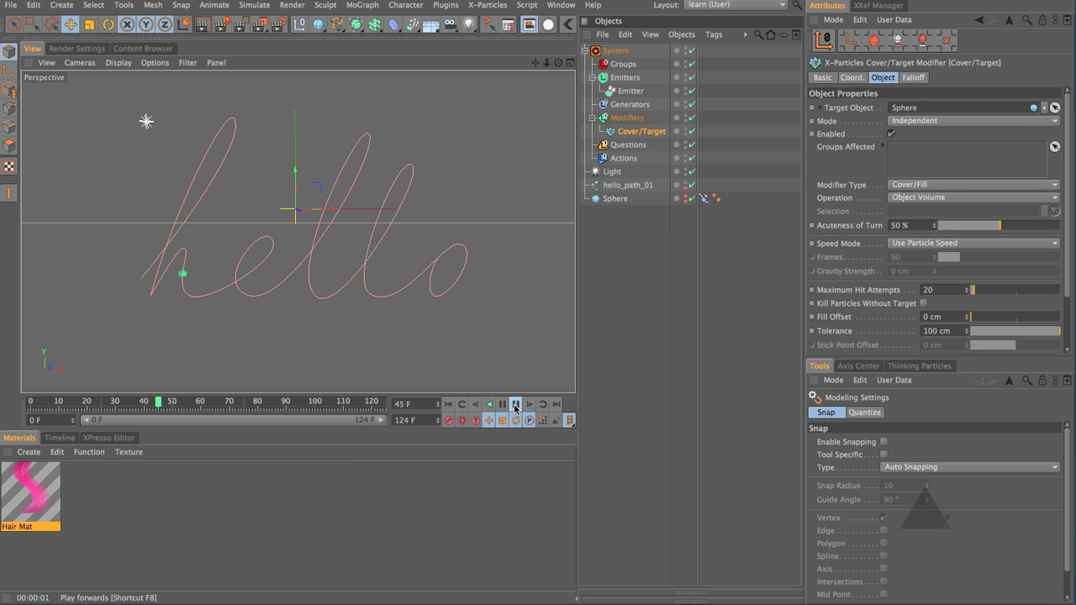
left_click(512, 406)
left_click(449, 405)
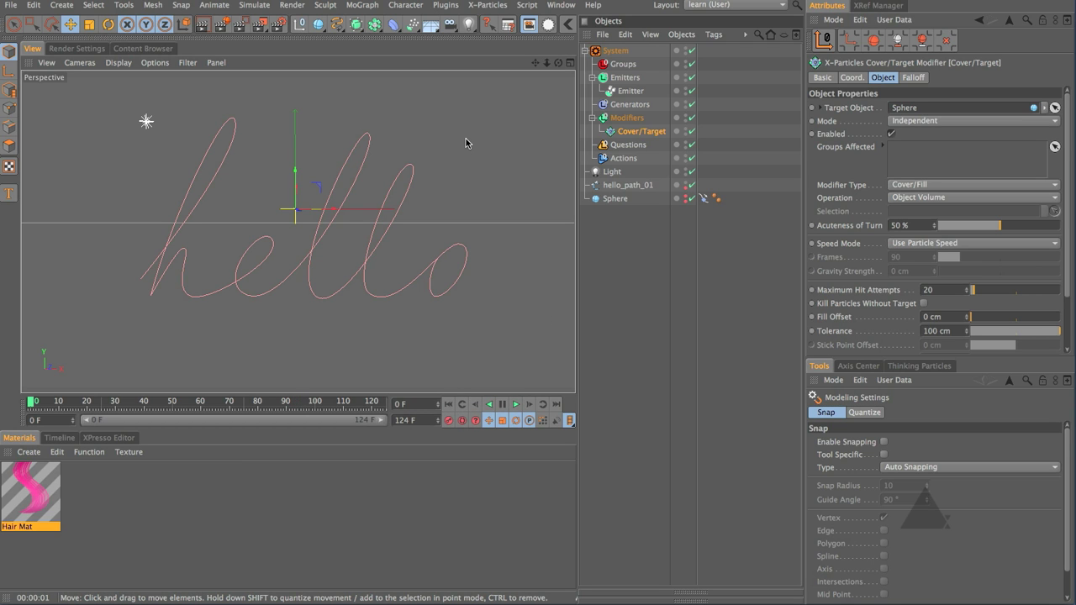
left_click(615, 51)
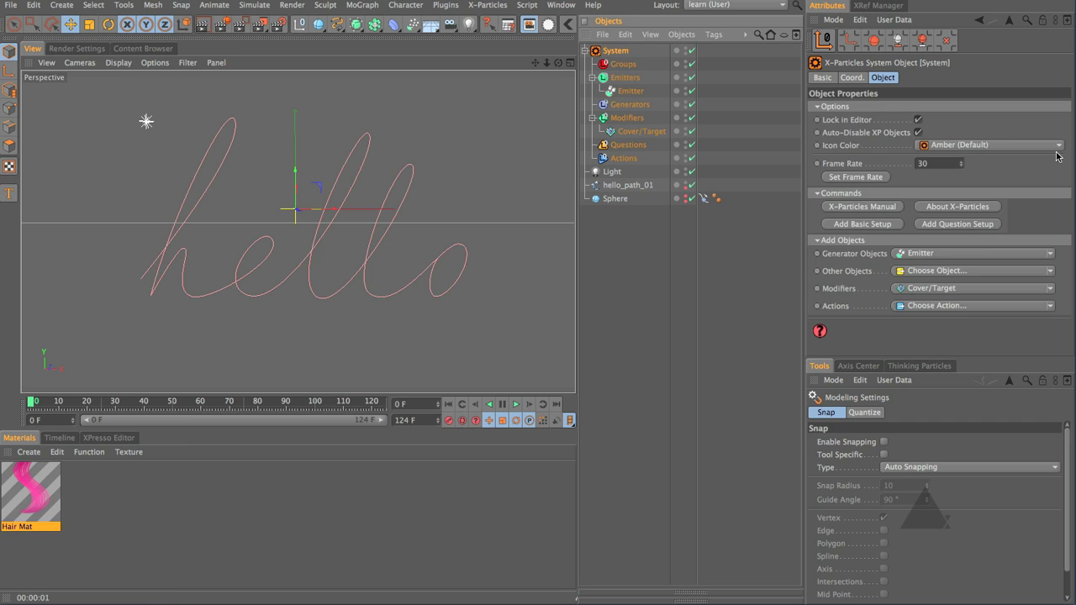
Add a Trail generator, apply Hair Mat to it and render a preview.
left_click(919, 254)
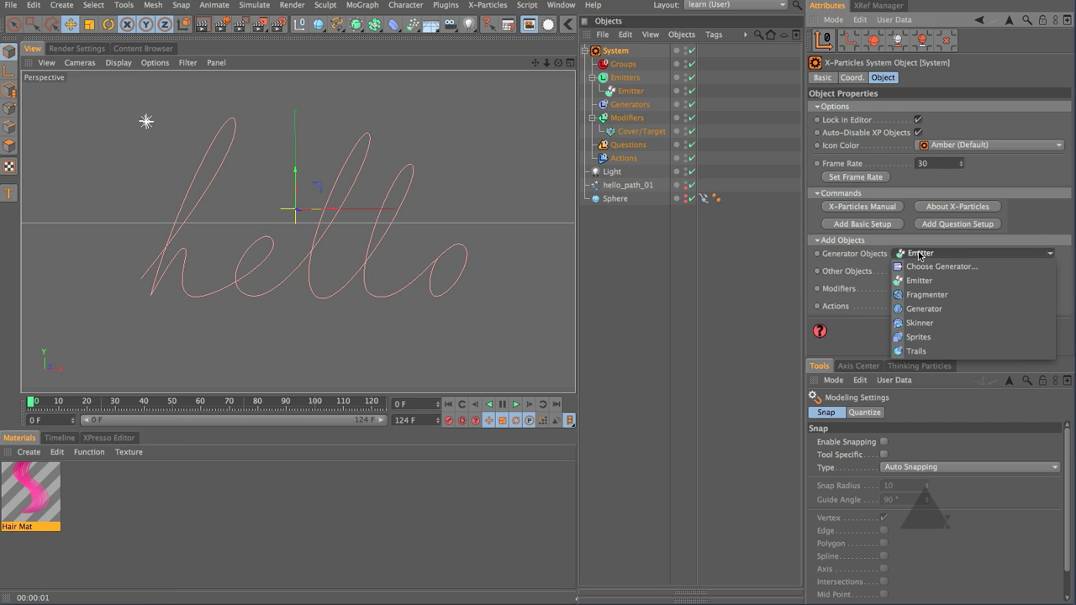
left_click(939, 358)
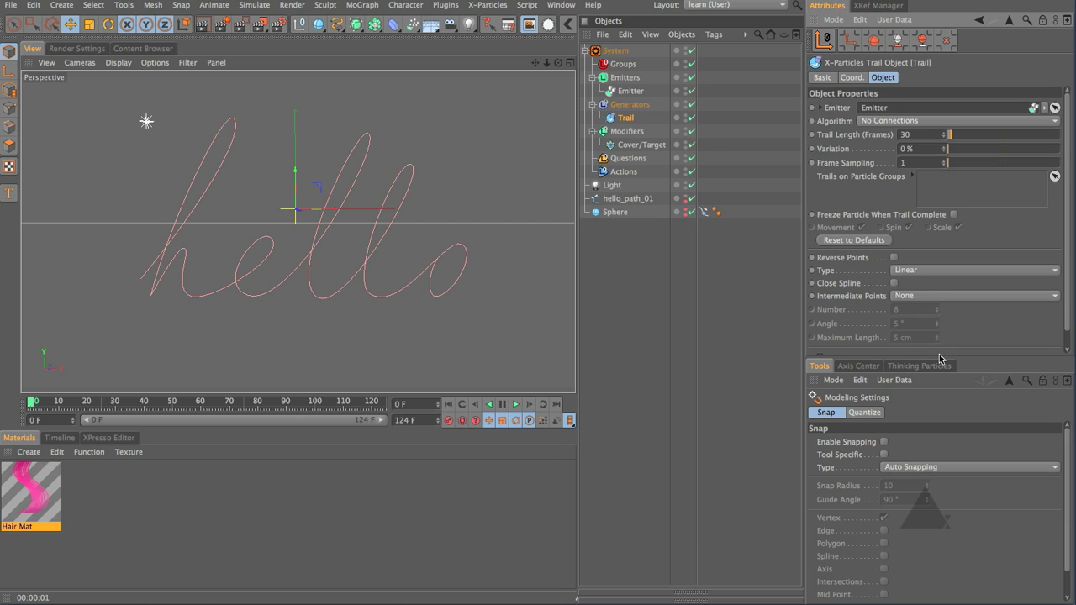
left_click(515, 405)
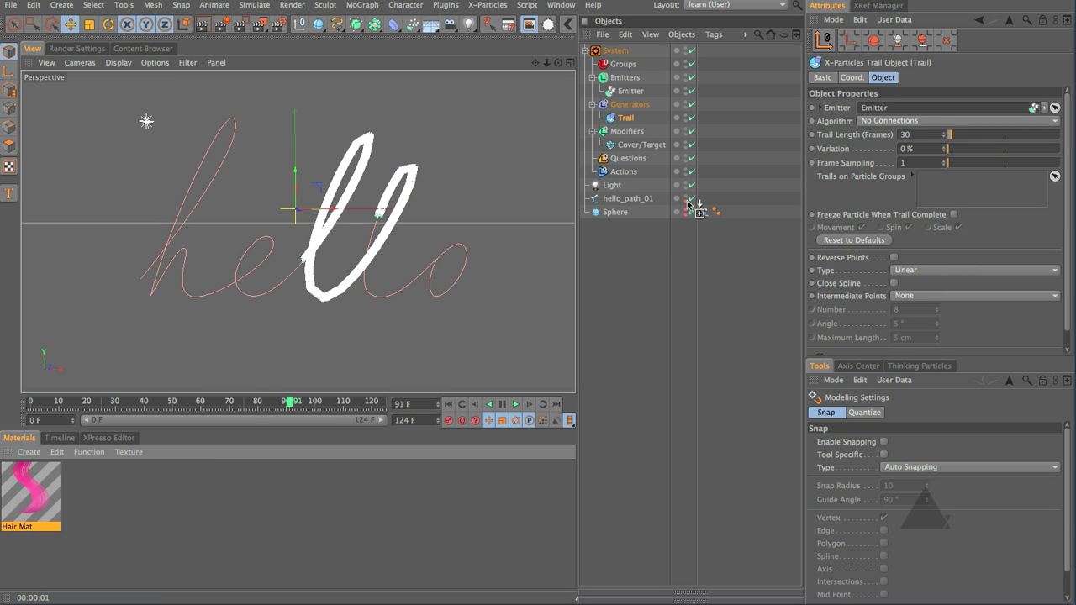
left_click_drag(622, 118, 626, 118)
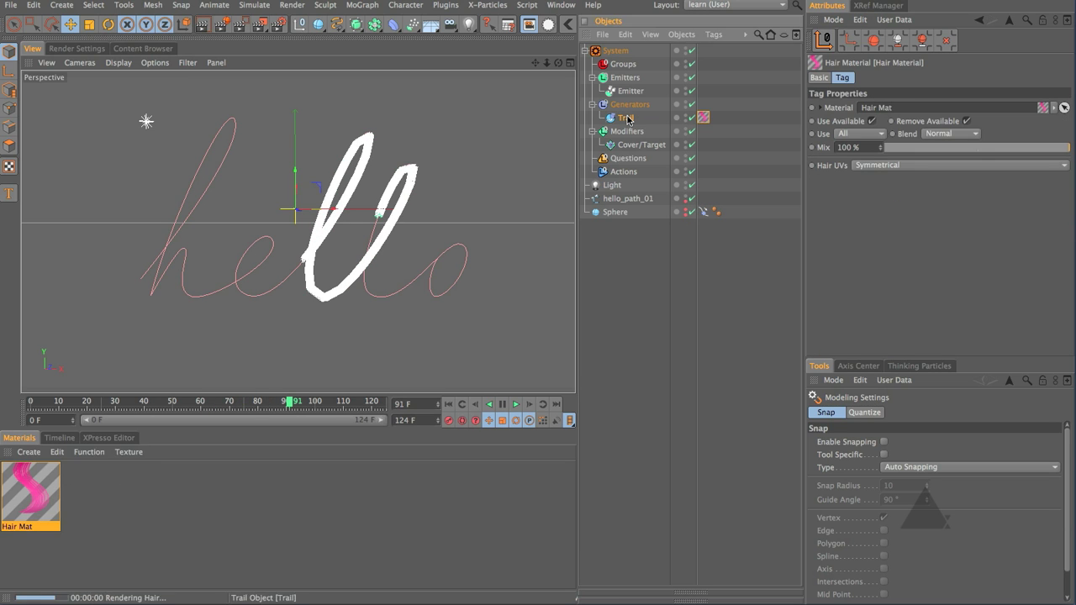
key("ctrl+r")
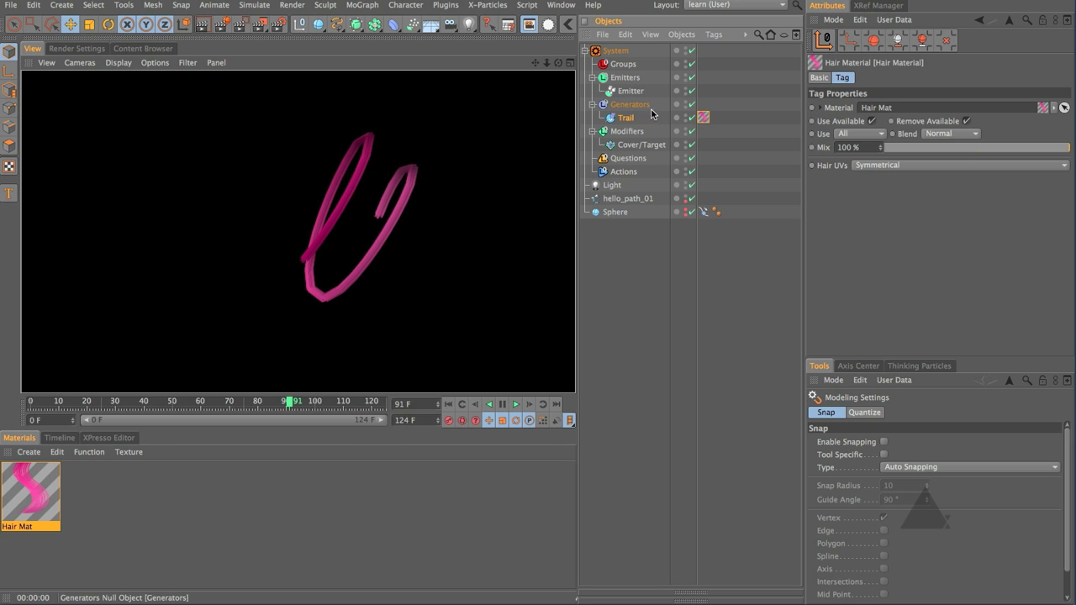
Set trail length 124, B-Spline type and 32 Natural intermediate points, then render.
left_click(624, 119)
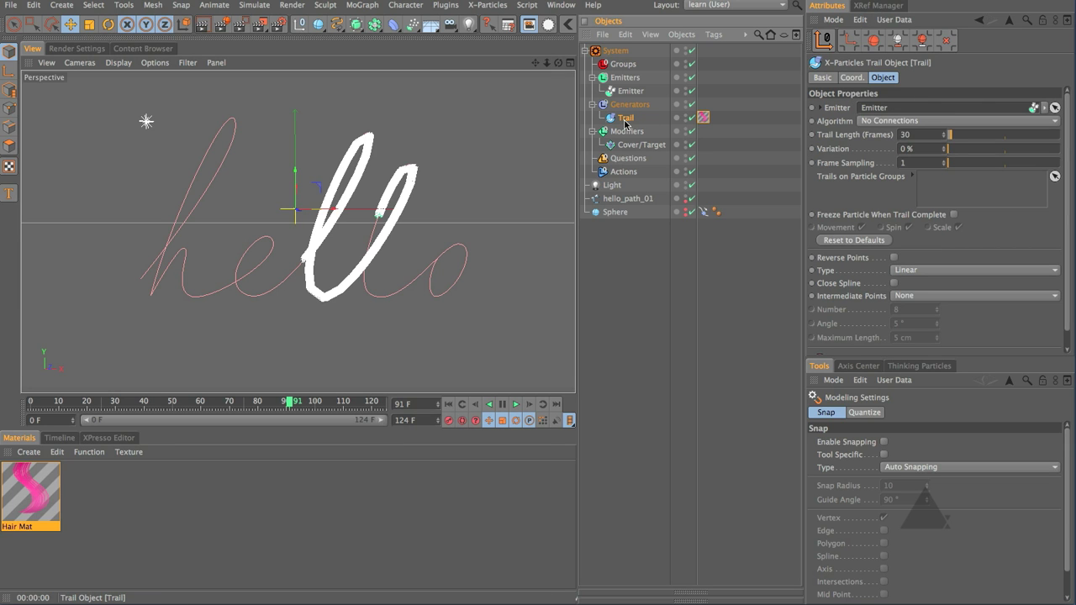
double_click(905, 135)
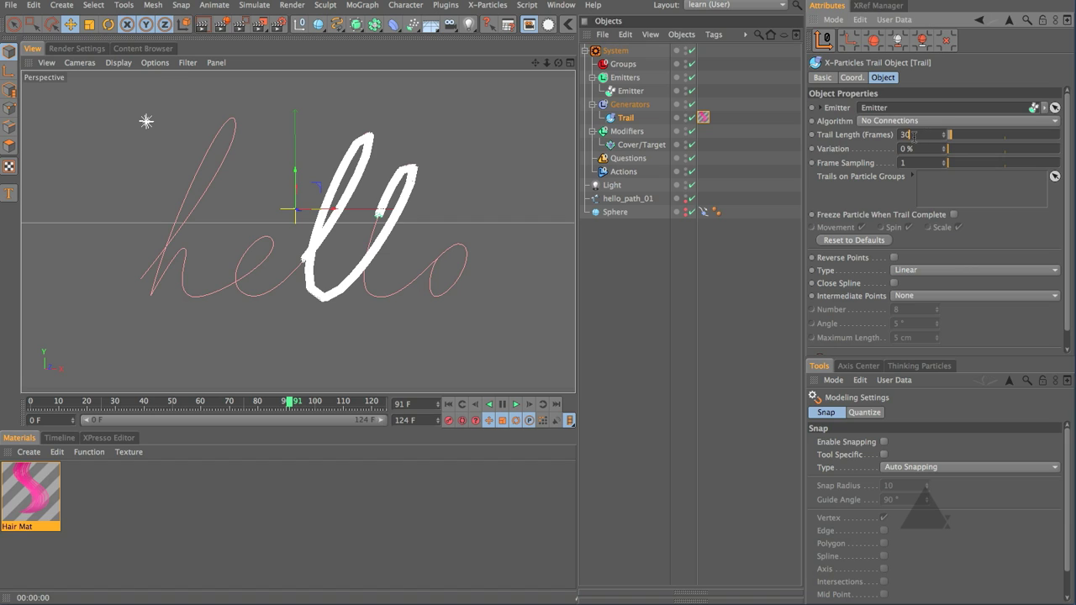
type("124")
key("Return")
left_click(930, 271)
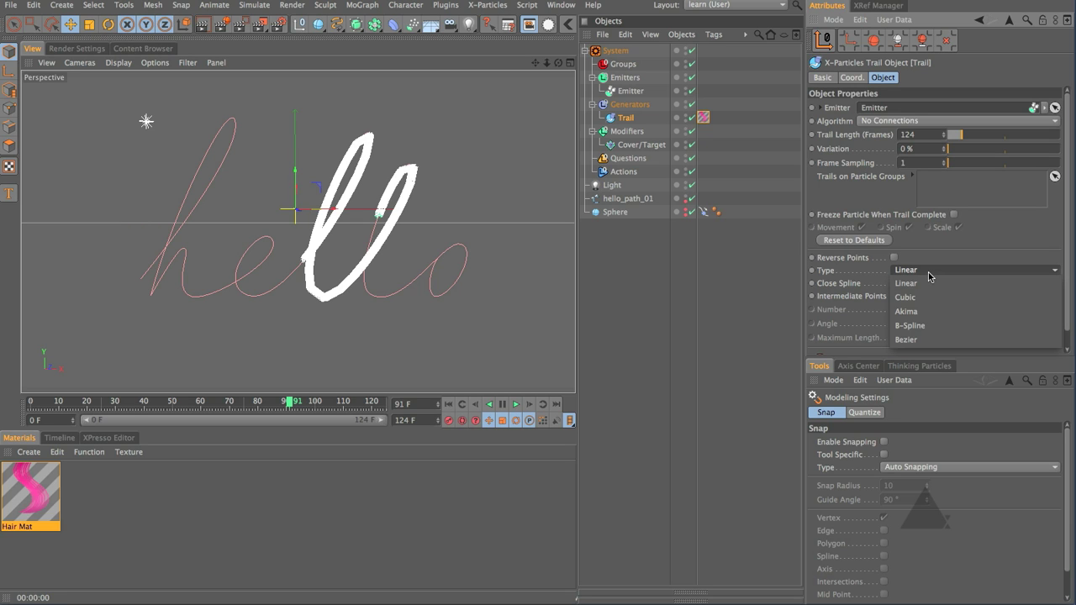
left_click(929, 326)
left_click(916, 298)
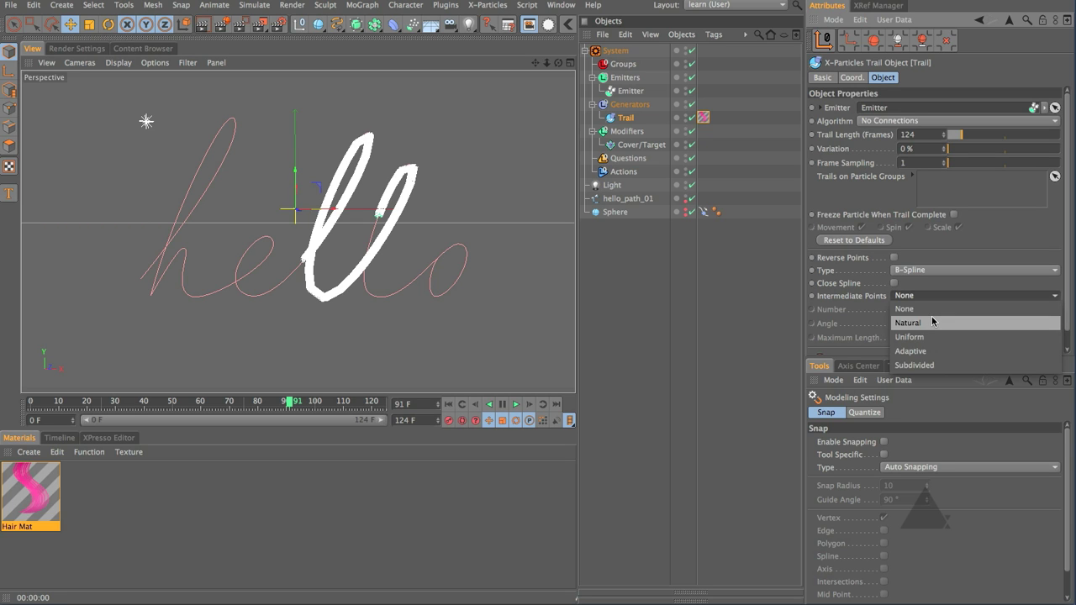
left_click(932, 322)
left_click(915, 309)
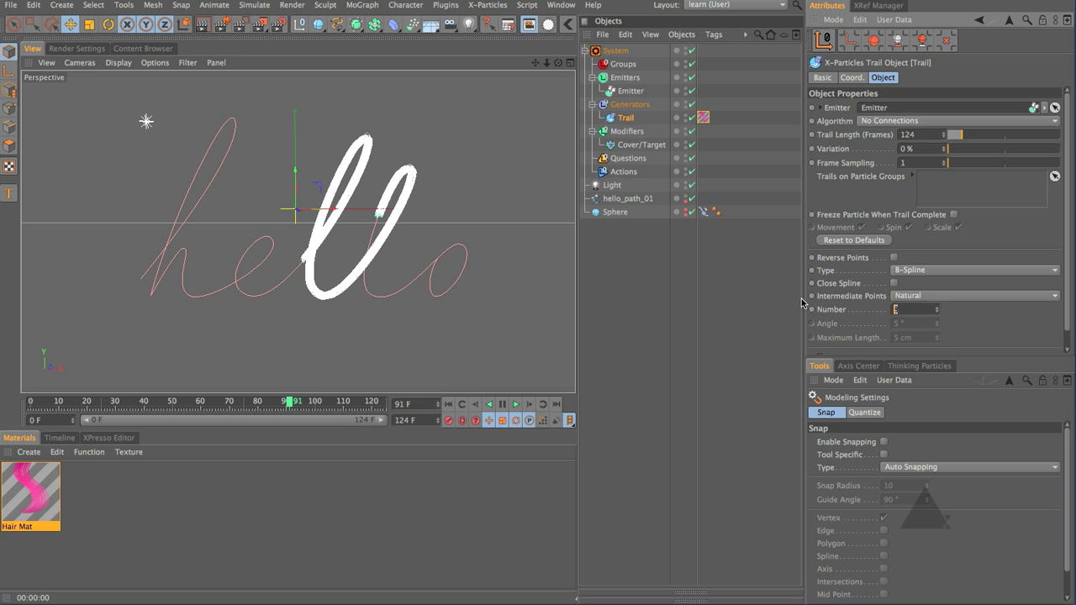
type("32")
key("Return")
key("ctrl+r")
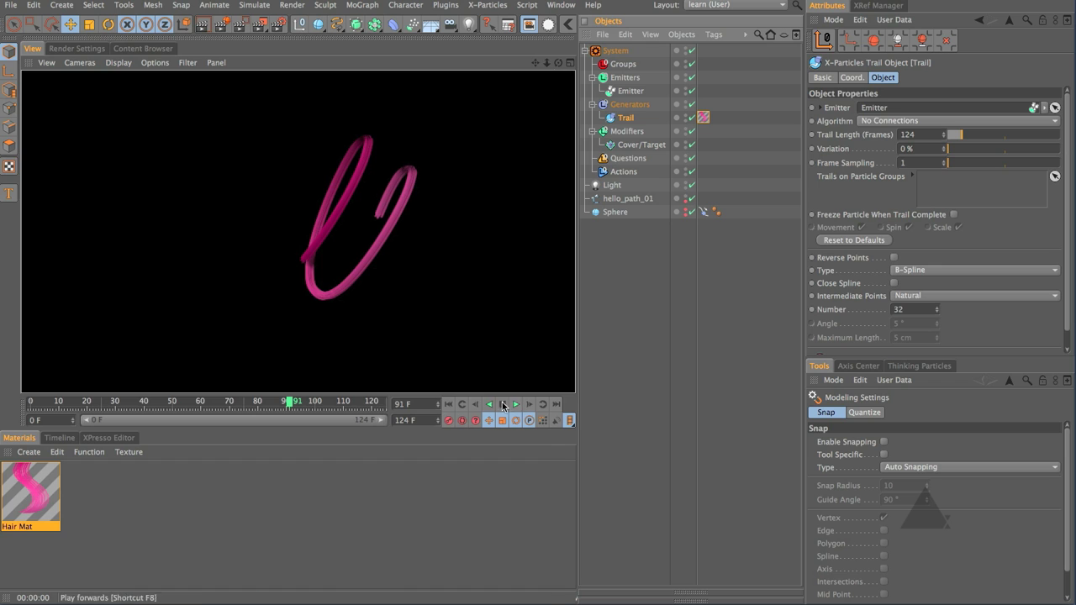
Rewind to frame 0 and run the simulation through to frame 122.
left_click(448, 404)
left_click(514, 404)
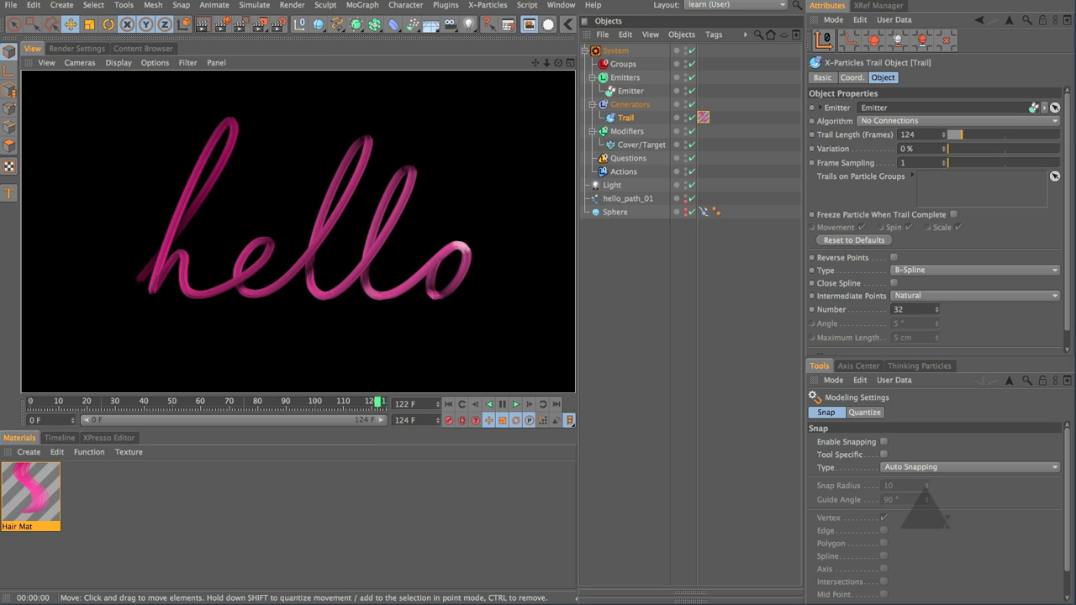
Add a Cache object to the X-Particles system and build all 124 frames.
left_click(616, 50)
left_click(935, 271)
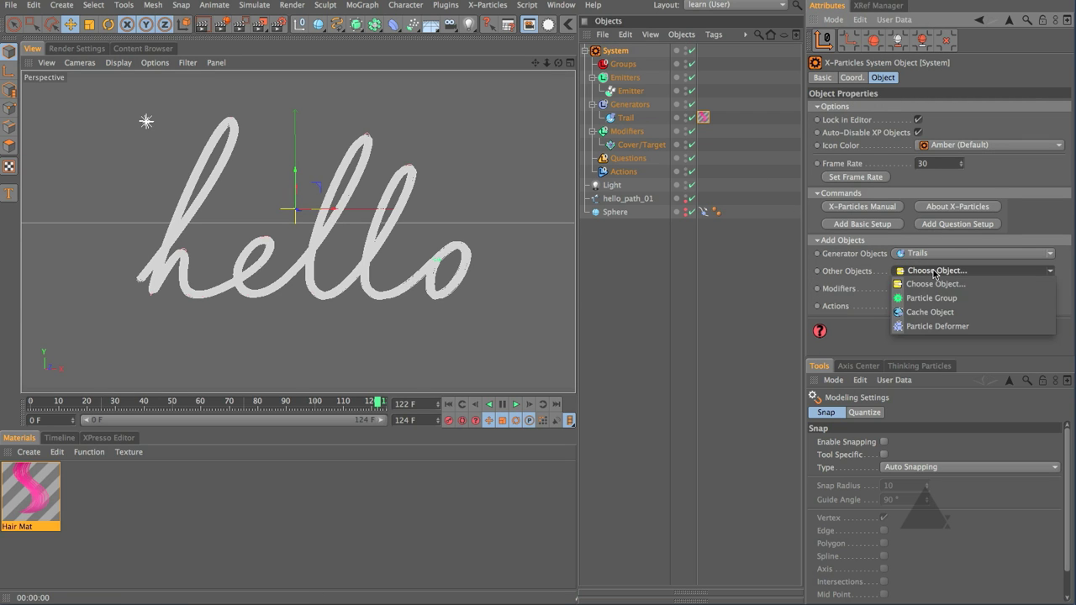
left_click(948, 317)
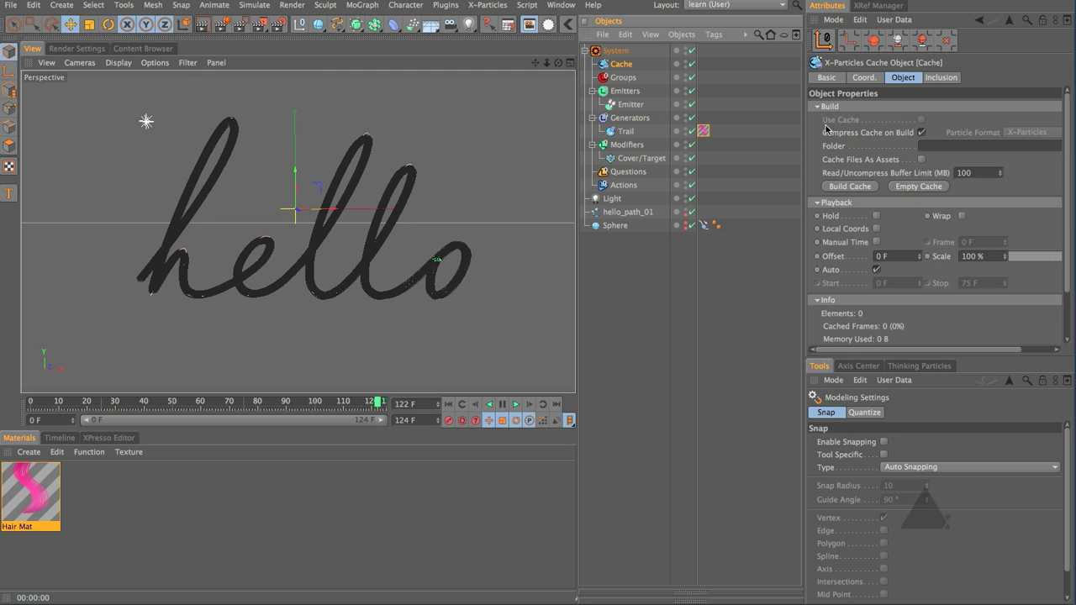
left_click(849, 186)
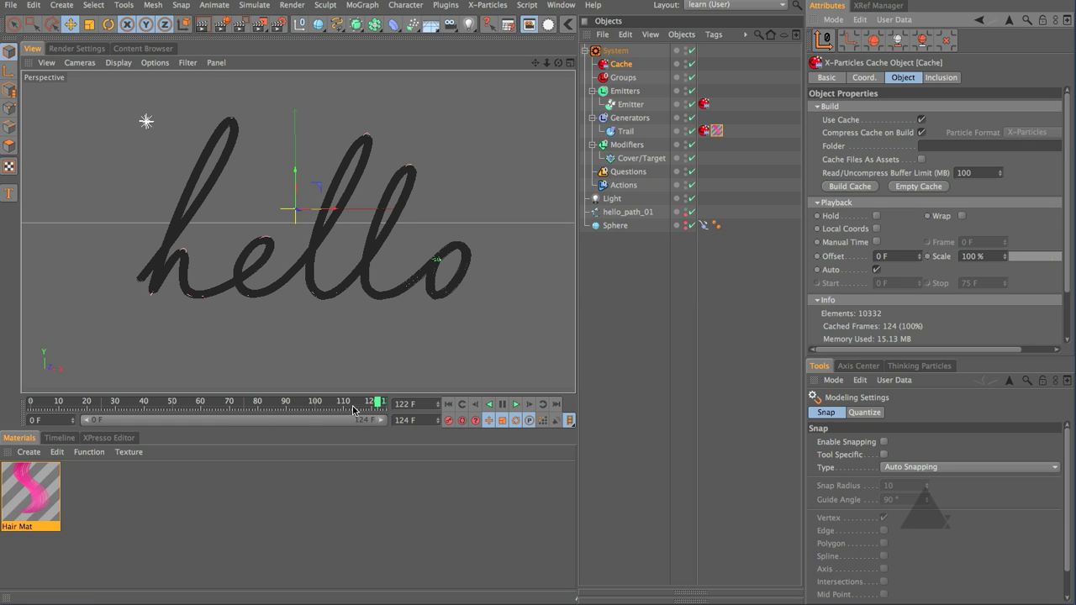
Render the cached hair around frame 77, then orbit around the hello stroke.
mouse_move(378, 403)
left_mouse_down()
mouse_move(171, 410)
mouse_move(384, 410)
left_mouse_up()
key("ctrl+r")
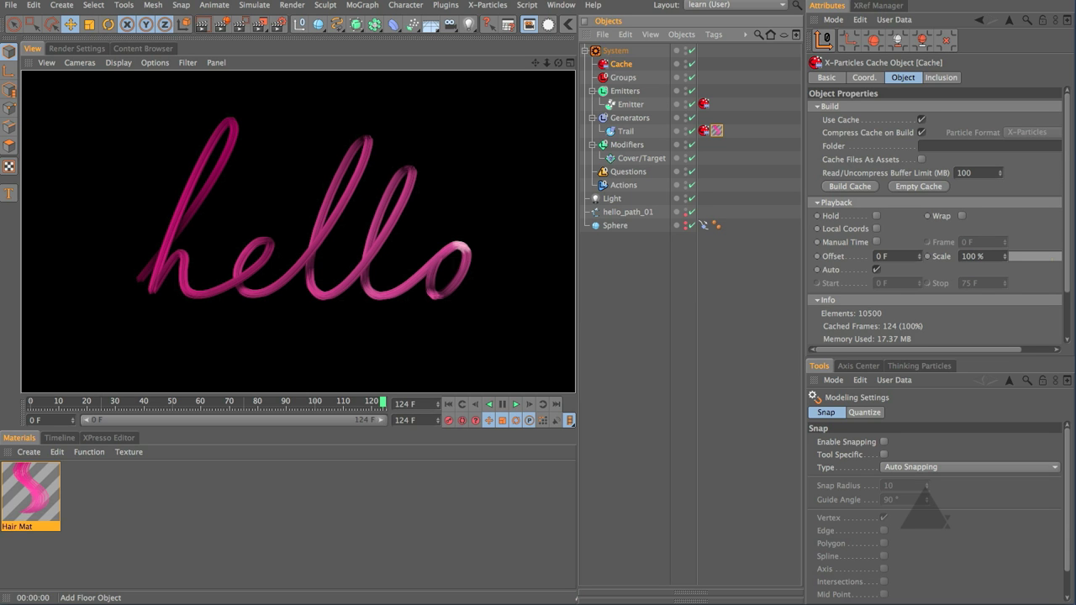
left_click(260, 228)
left_click_drag(269, 196, 258, 236, "alt")
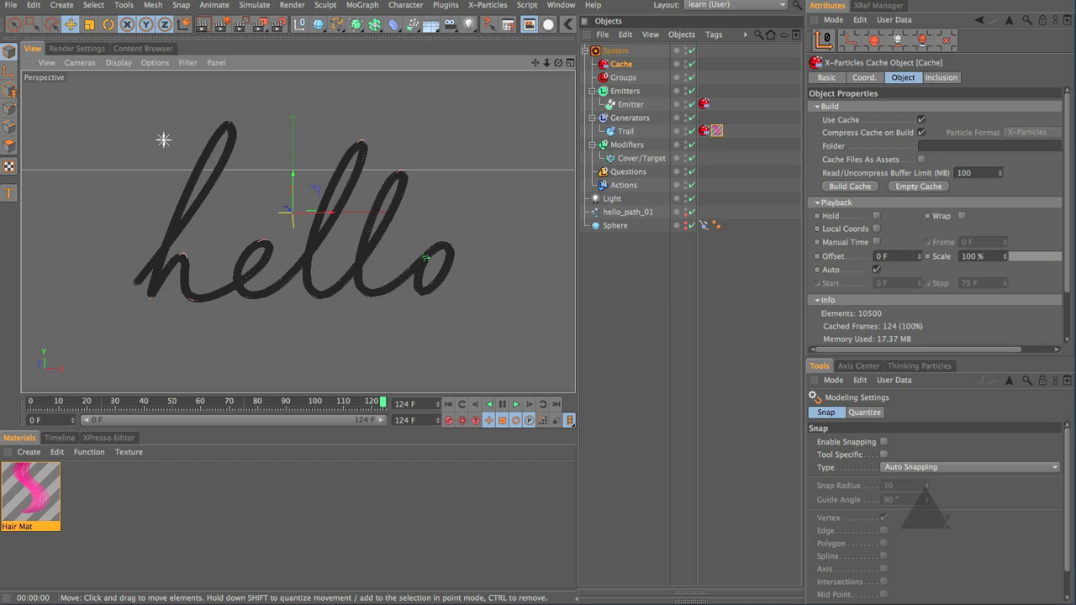
Switch to QuickTime Player and play the XP_Hair_Type_03 example render.
key("super+Tab")
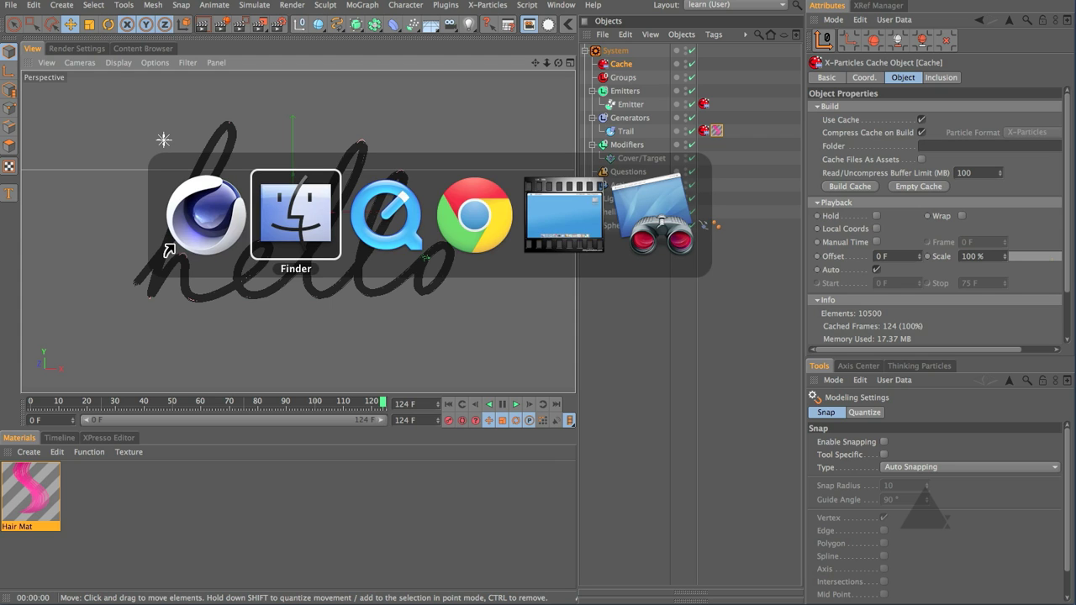
key("super+Tab")
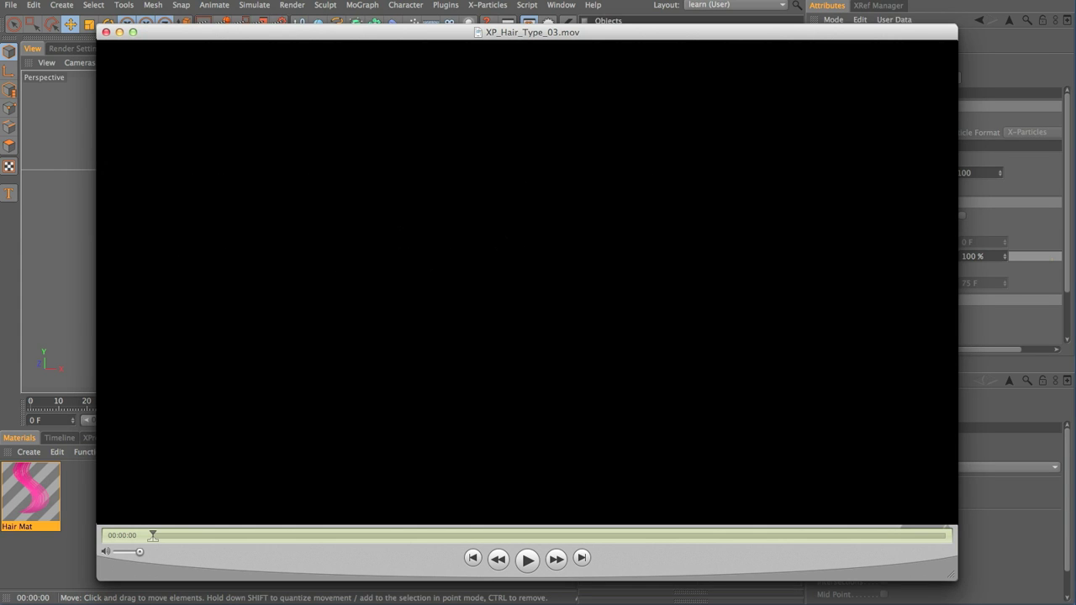
key("space")
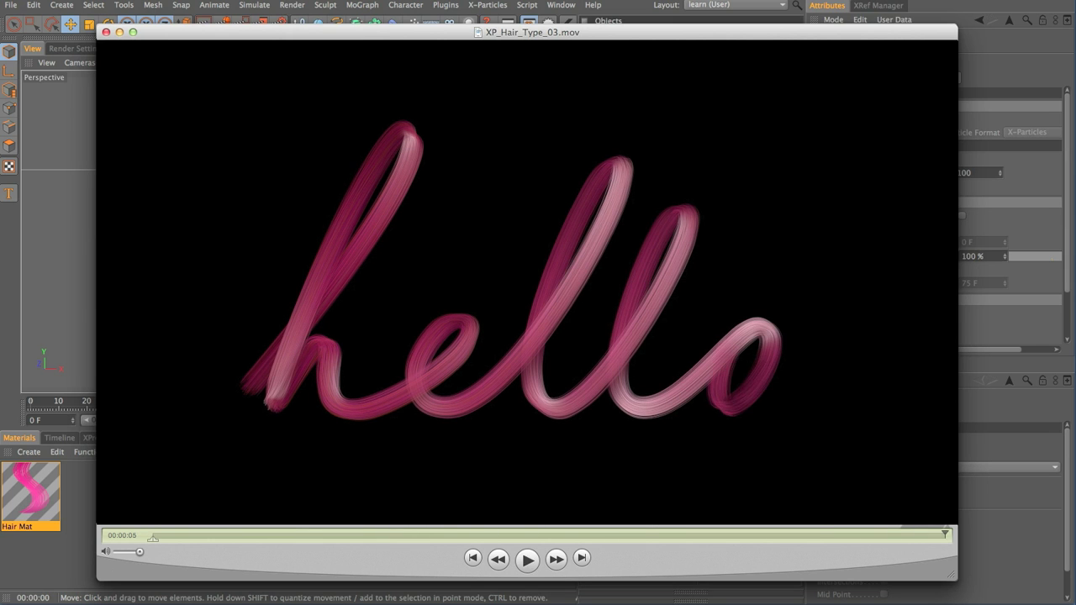
key("super+w")
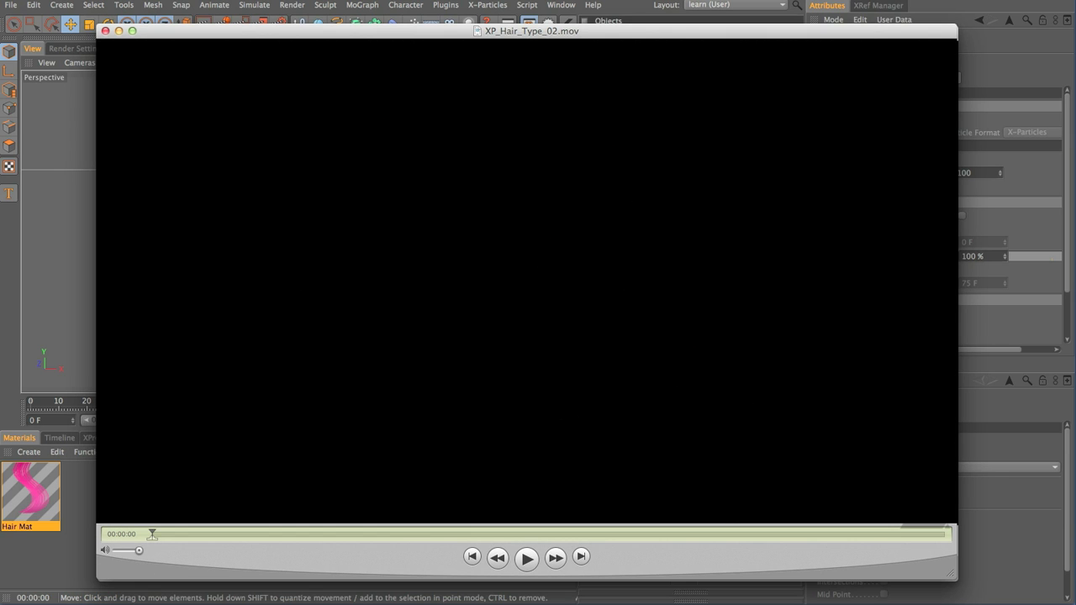
Play XP_Hair_Type_02.mov, then close it and play XP_Hair_Type_01.mov.
key("space")
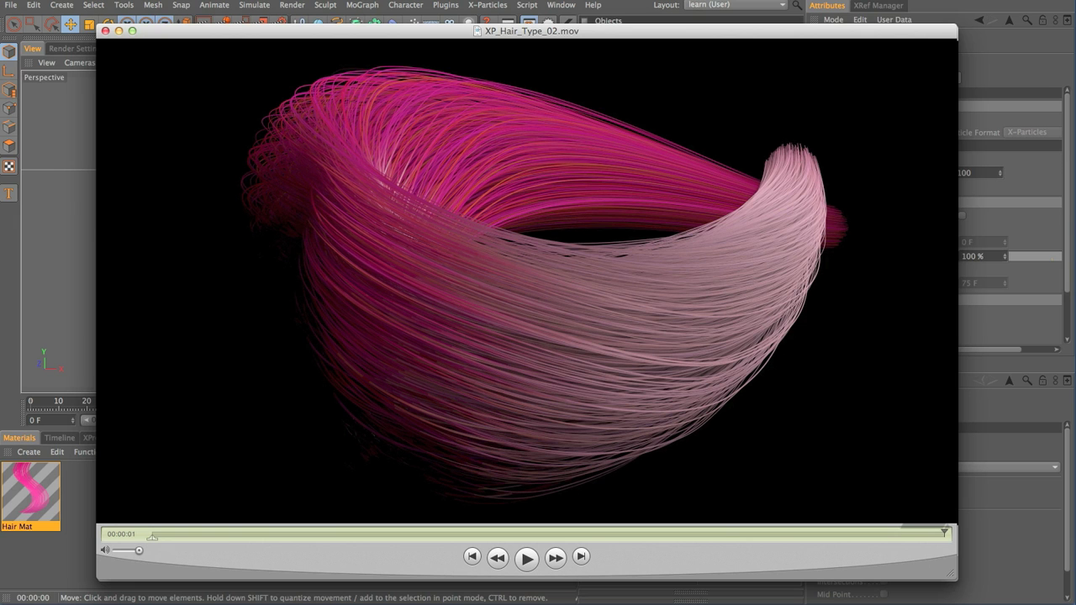
key("space")
key("super+w")
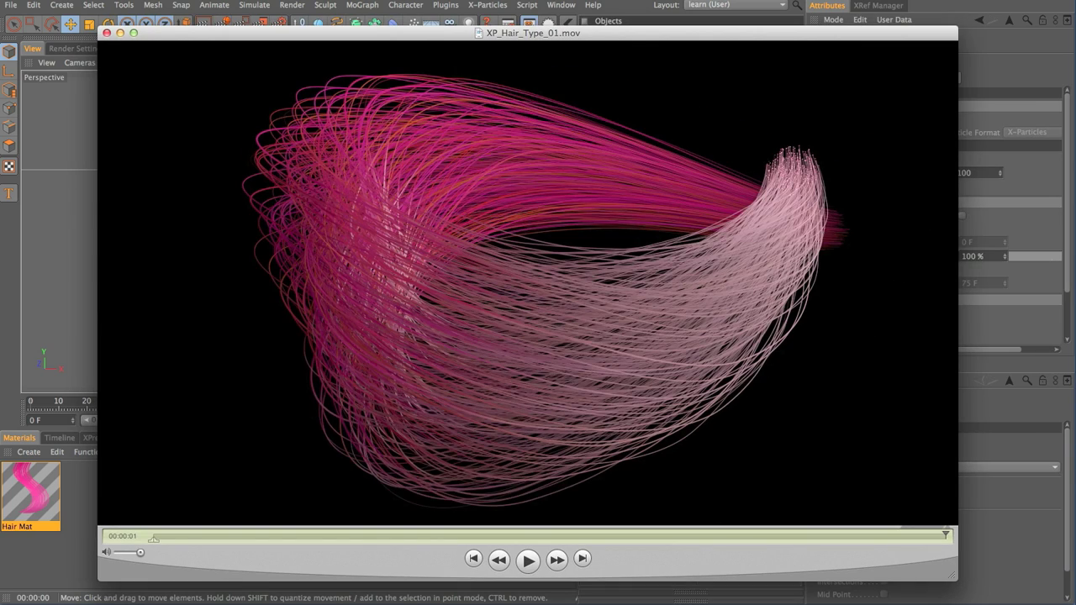
key("space")
key("space")
Close the XP_Hair_Type_01.mov example movie to return to the cached 'hello' scene.
key("super+w")
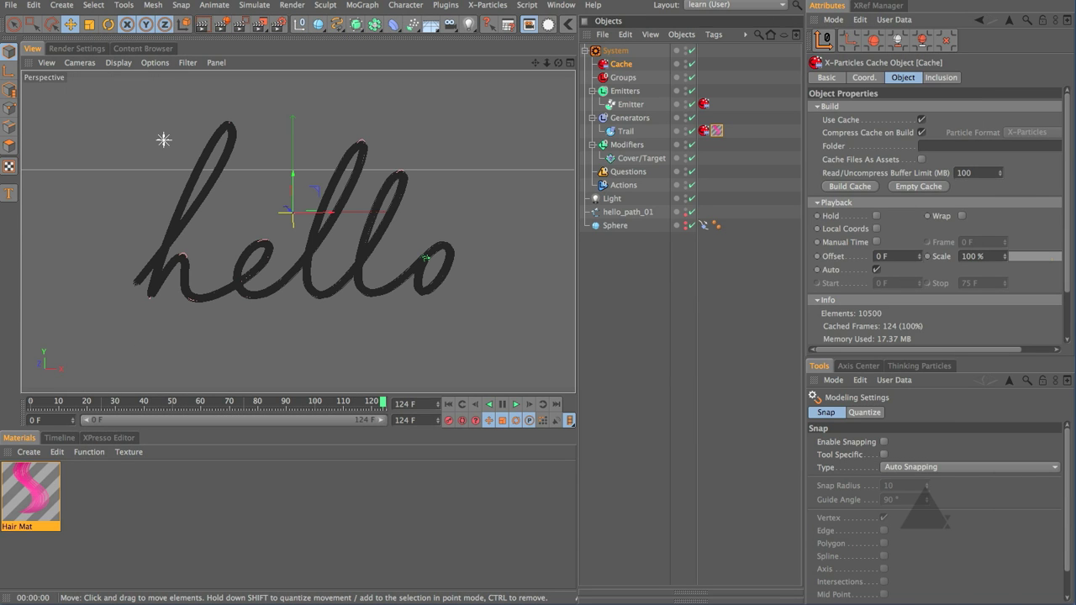